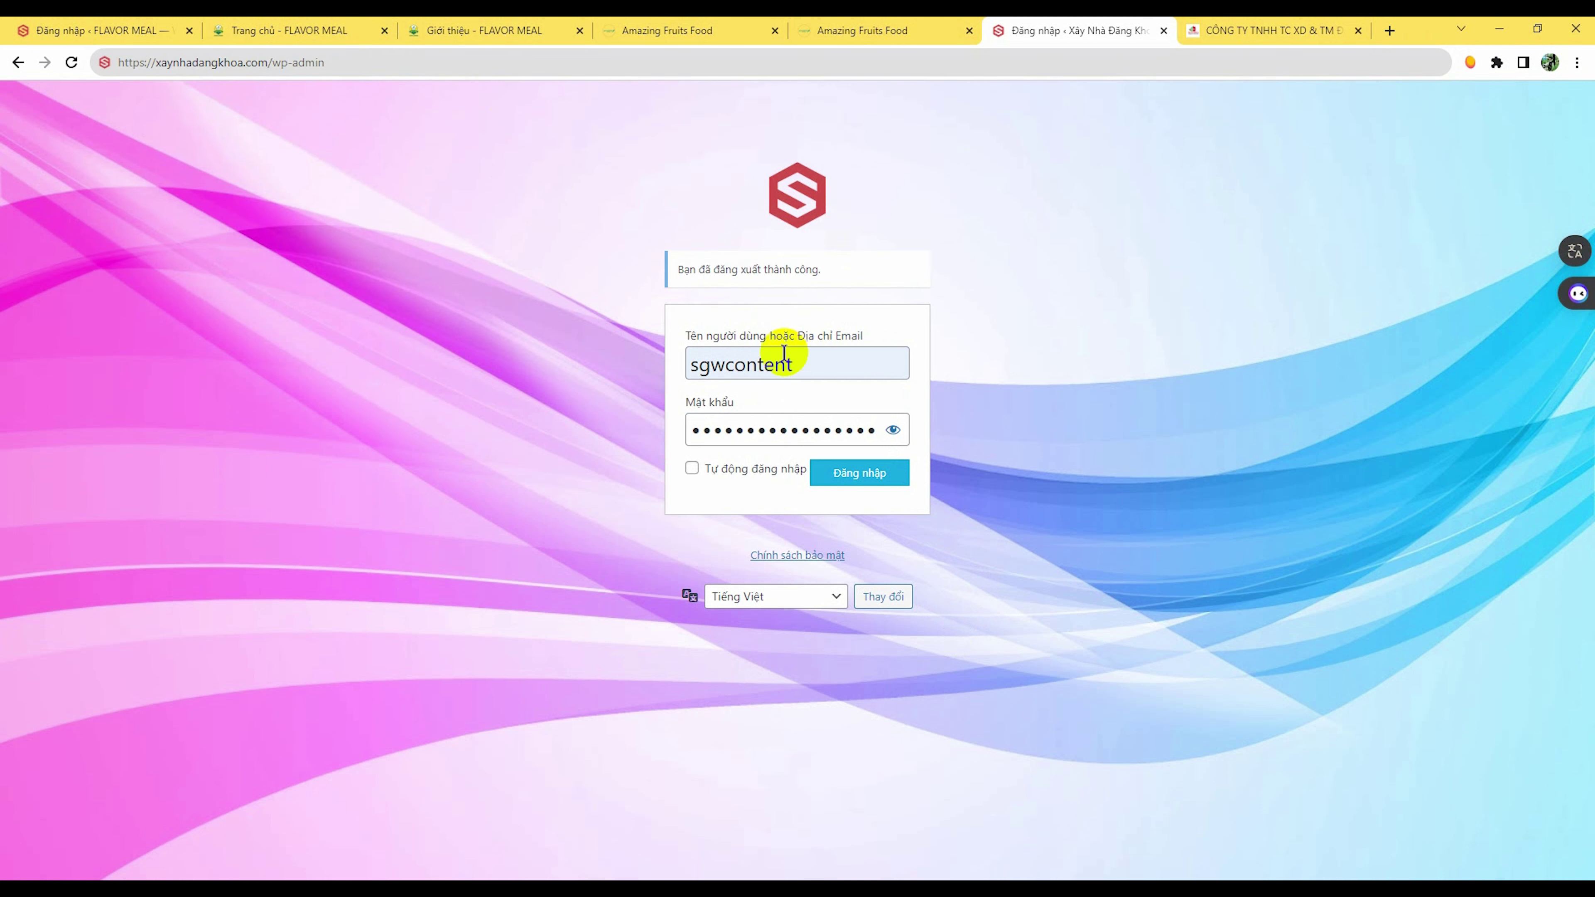
Step: Log in to the WordPress admin with automatic sign-in enabled and save the login in the browser
click(692, 468)
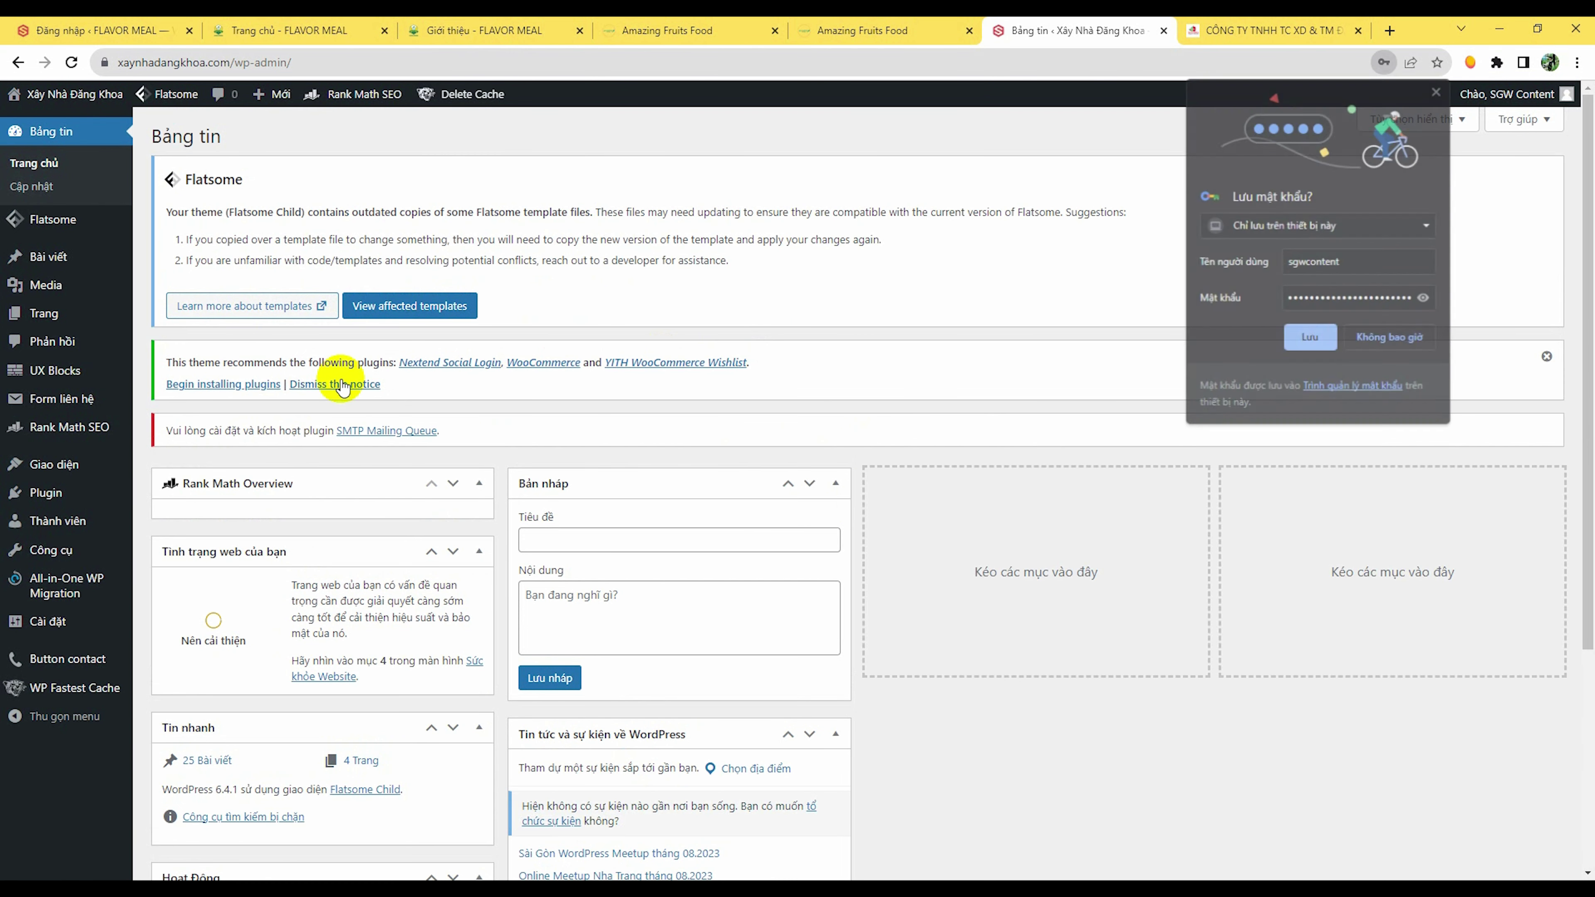
click(1310, 338)
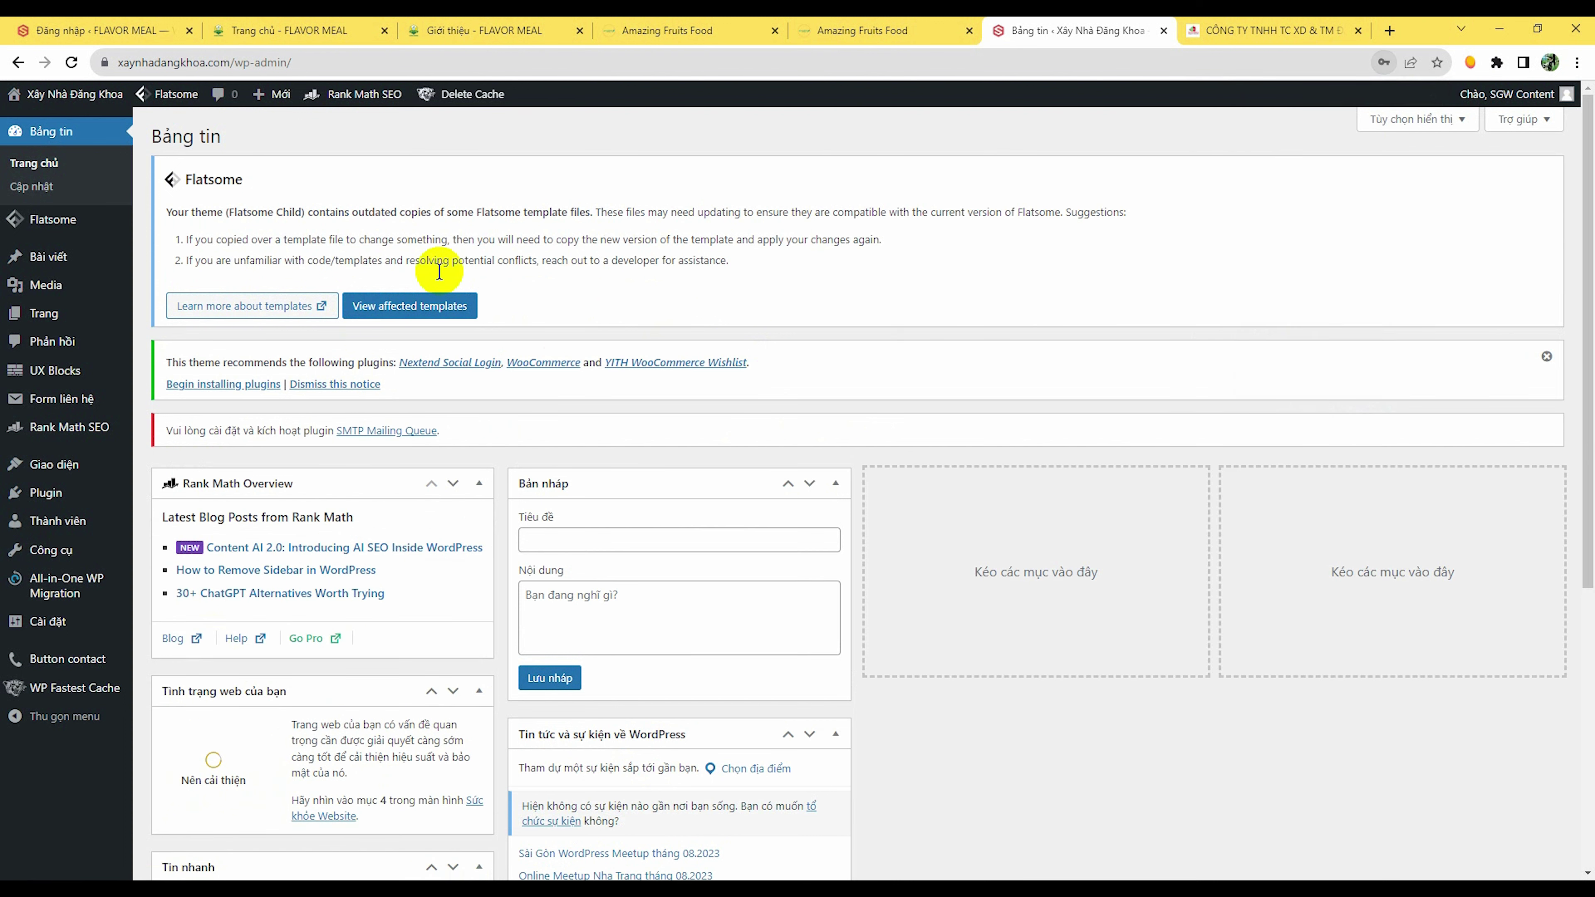
Step: Open the list of all posts in the site administration
mouse_move(143, 220)
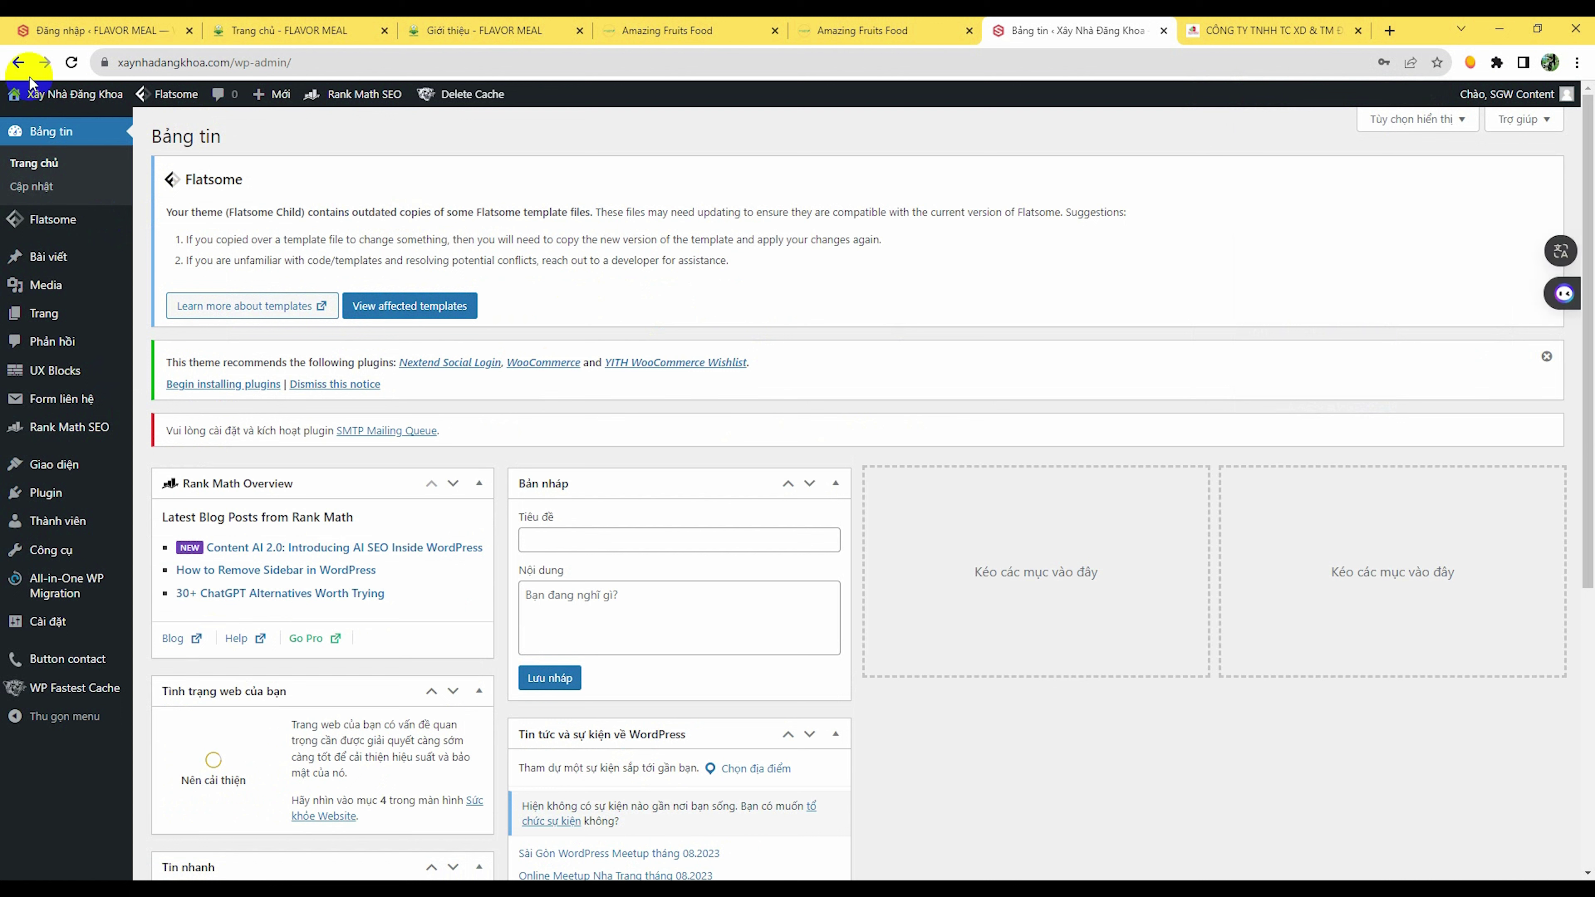
click(83, 270)
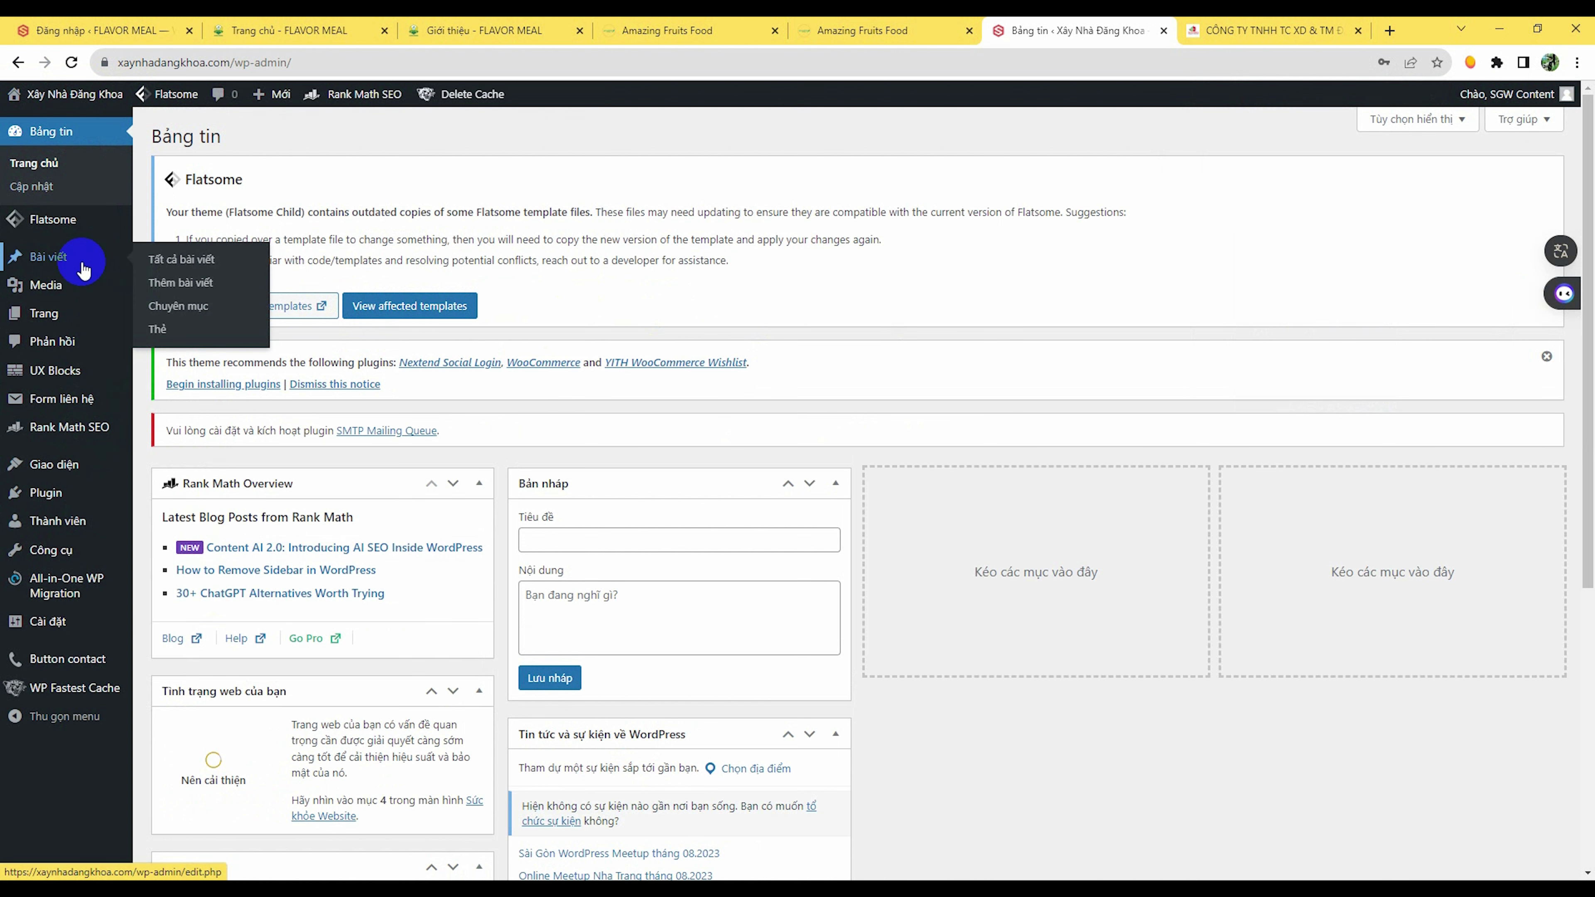
click(56, 258)
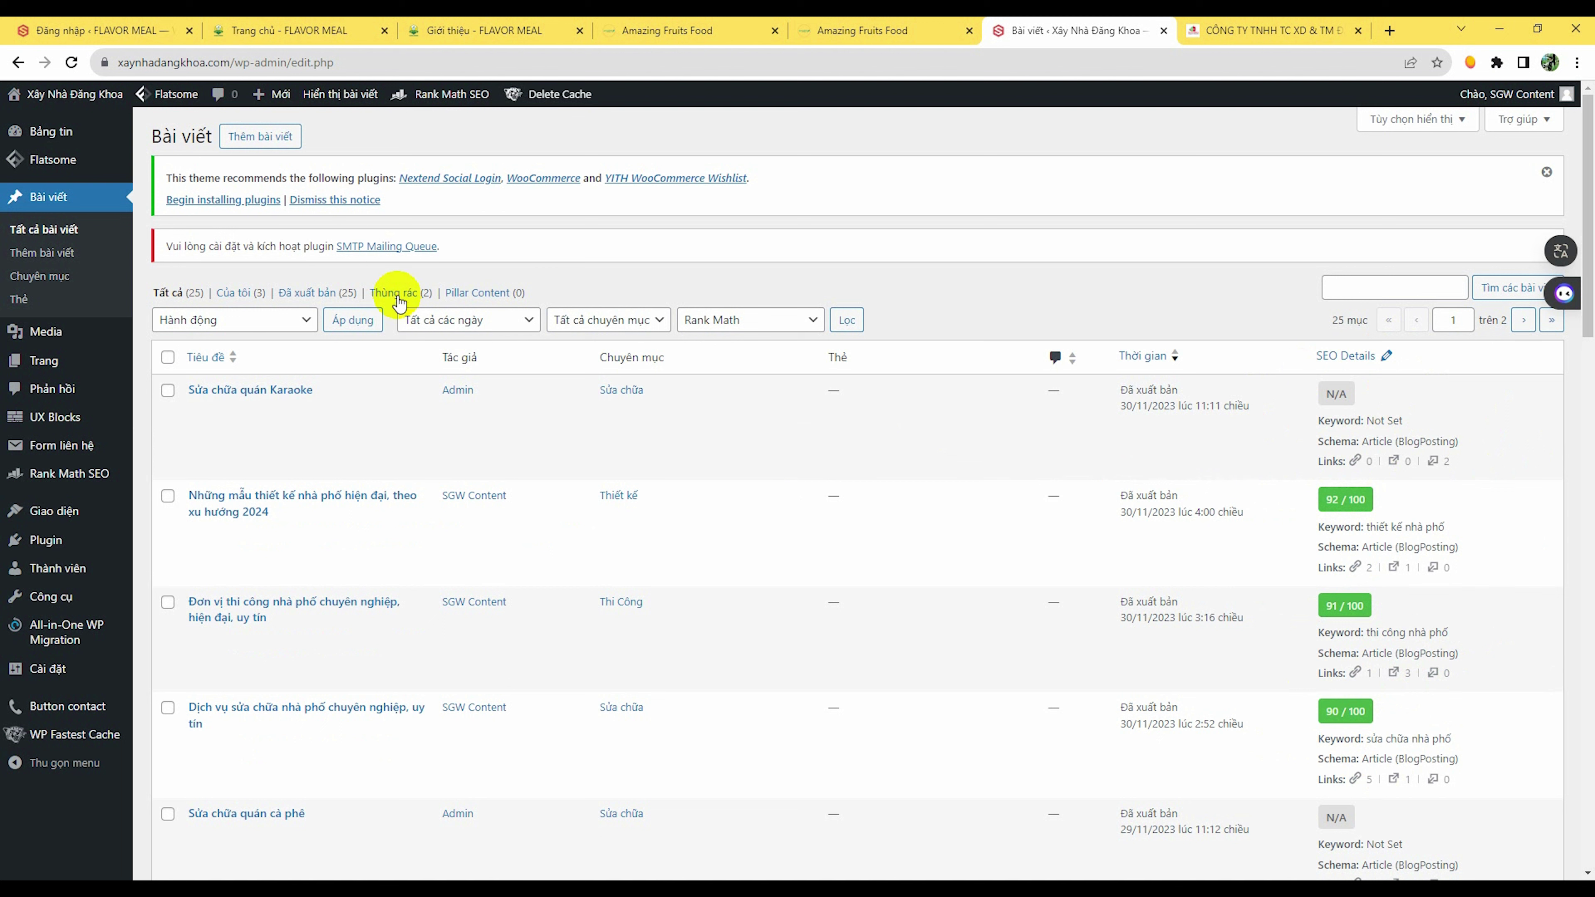
Step: Create a new post titled "Thi công nhà phố 2023"
click(88, 205)
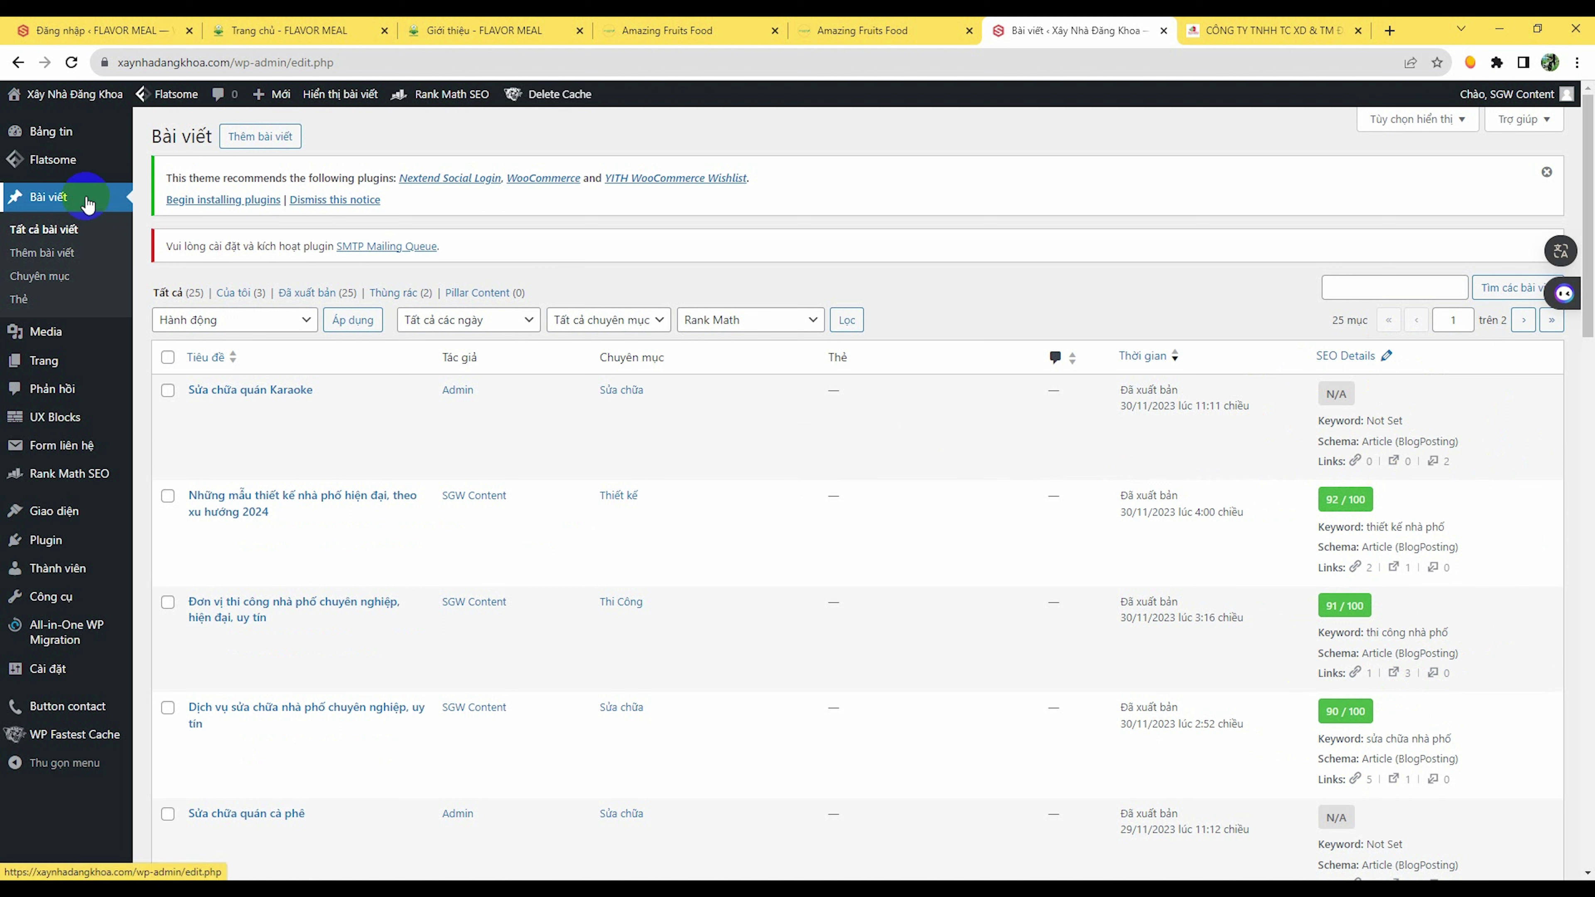
click(107, 248)
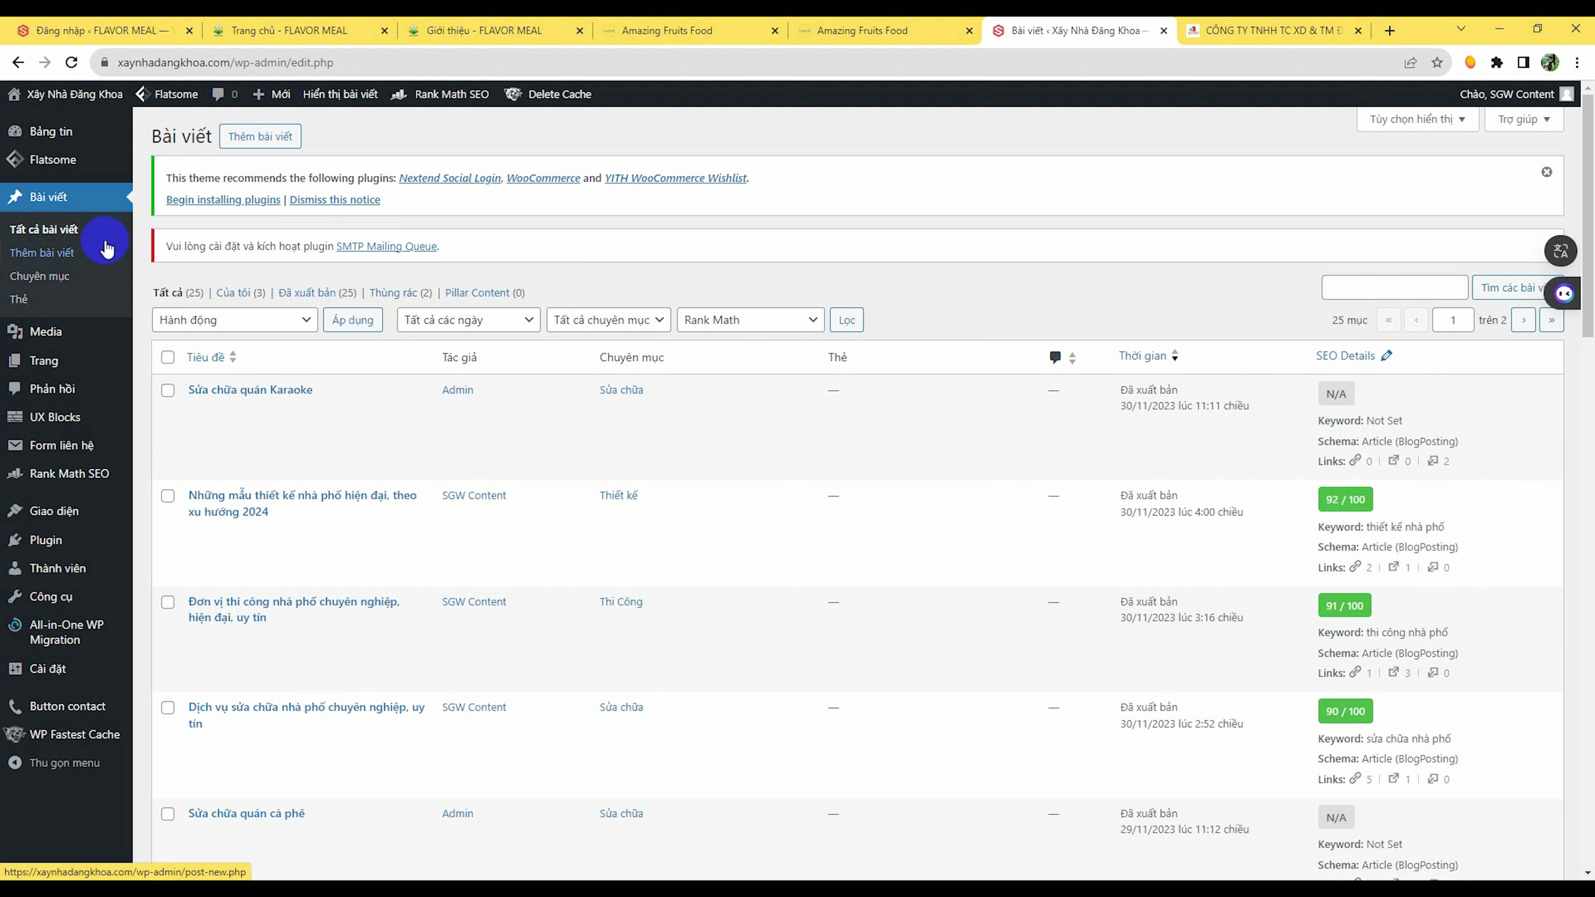
click(48, 255)
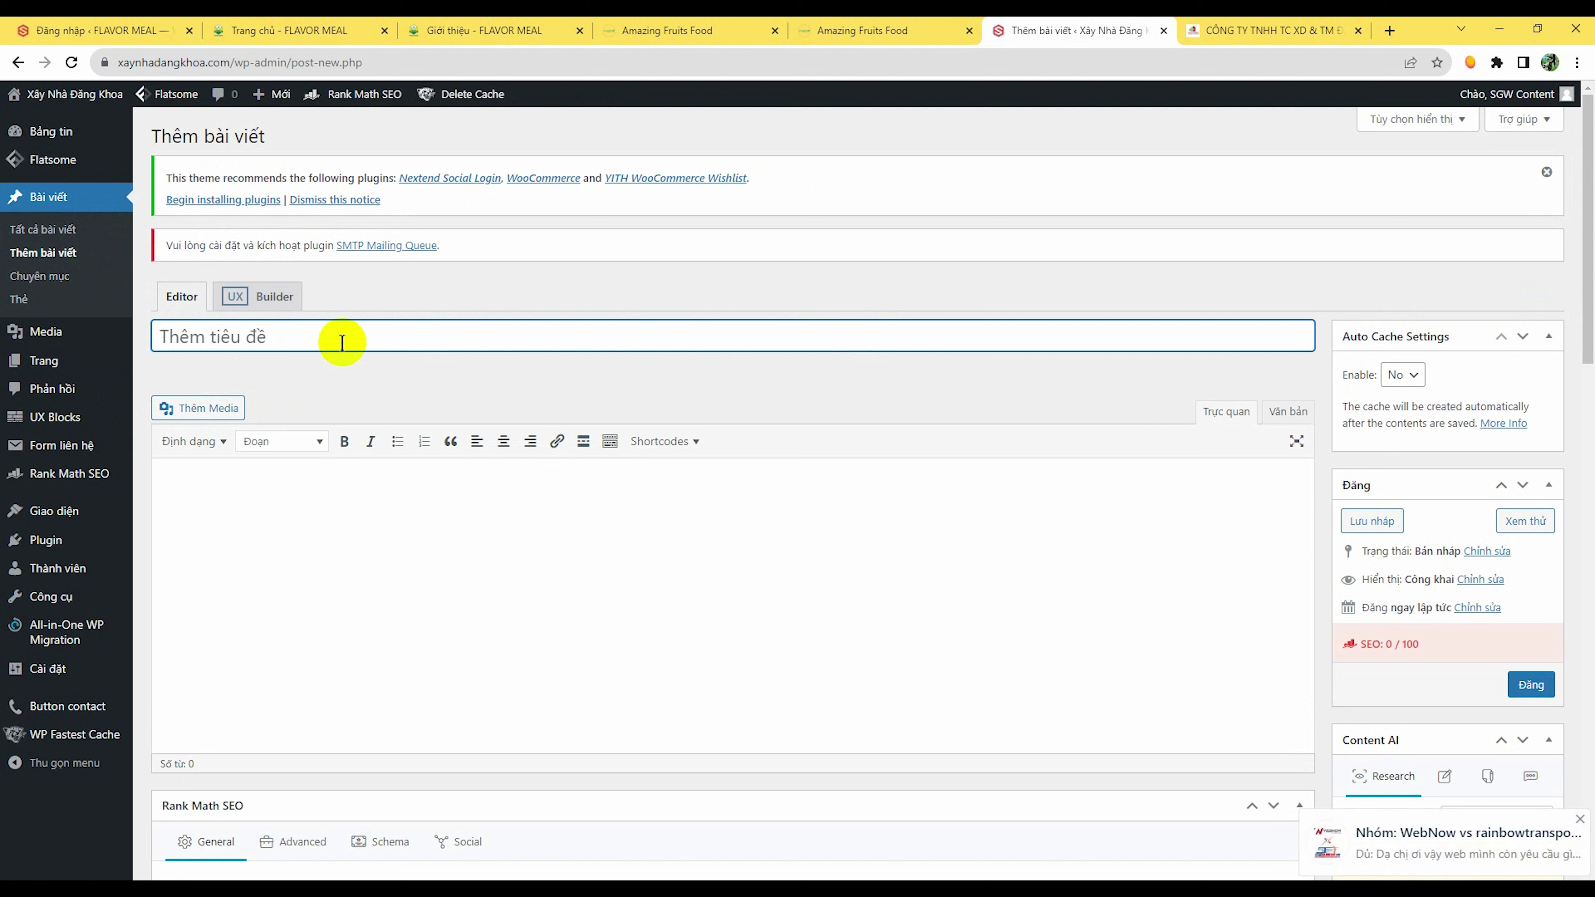
text(i co)
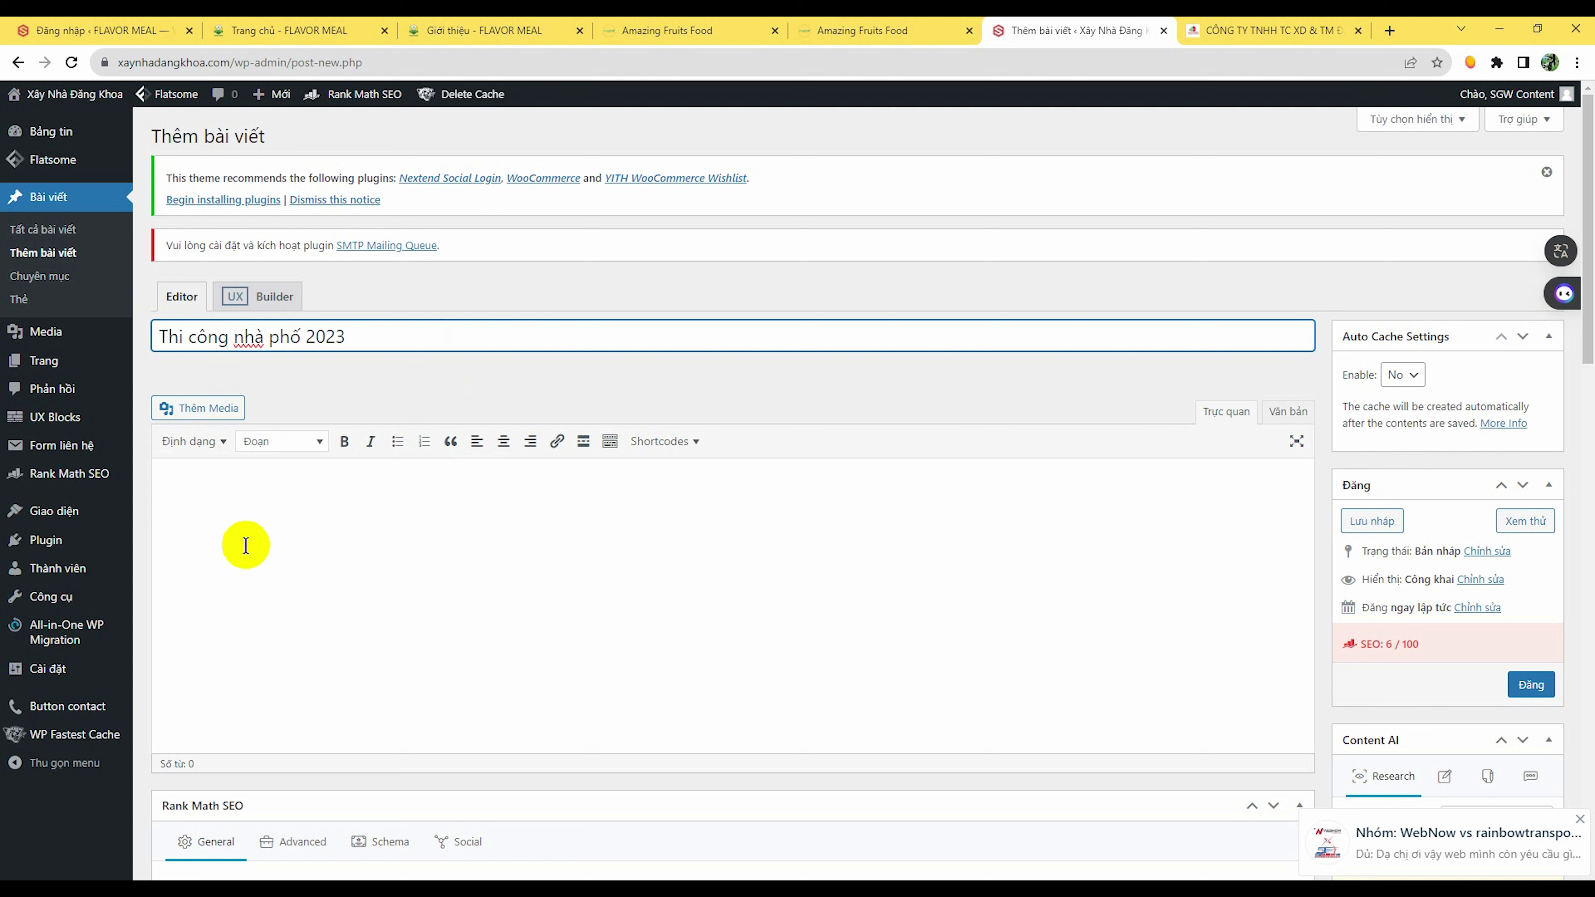
Step: Write a line of random filler text in the post body and format it as bold italic
click(260, 510)
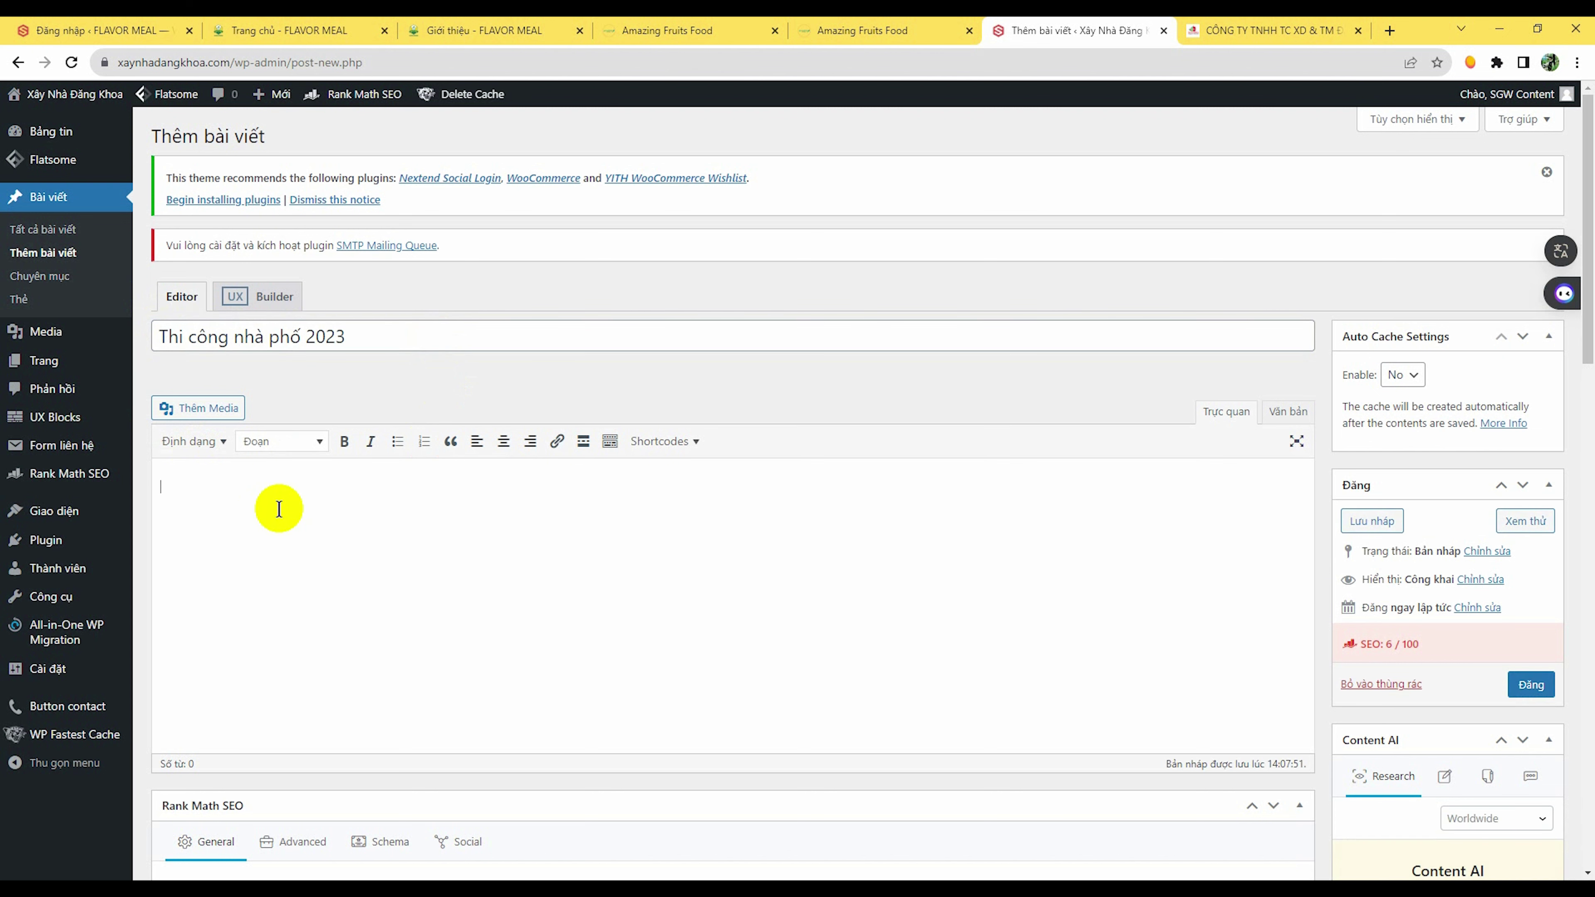
scroll(279, 510, down, 2)
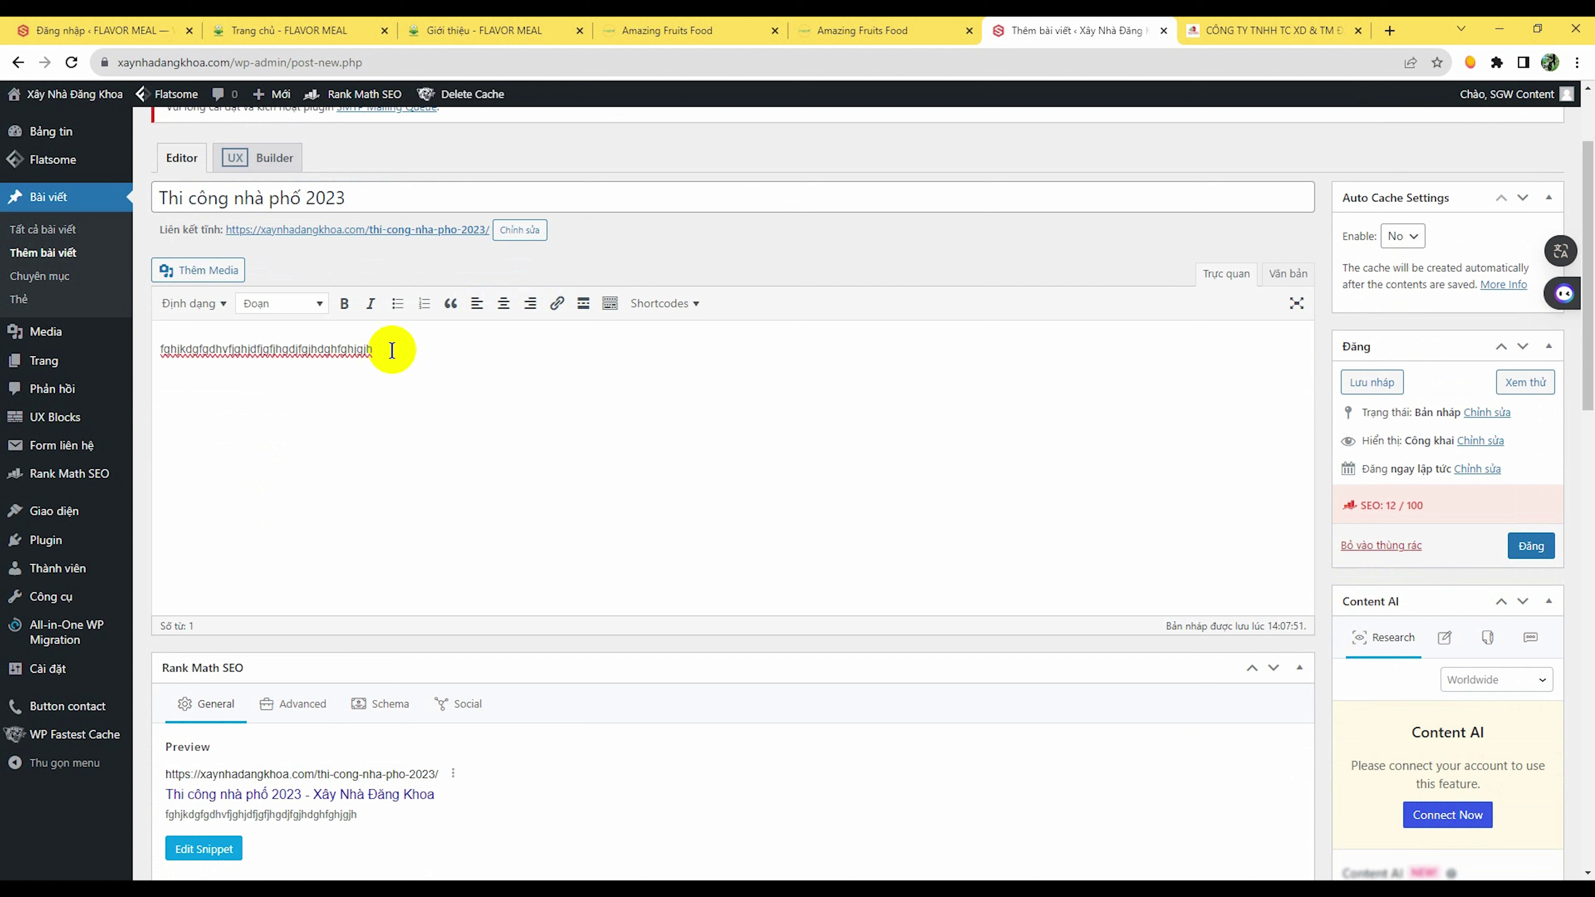
drag(392, 350, 146, 346)
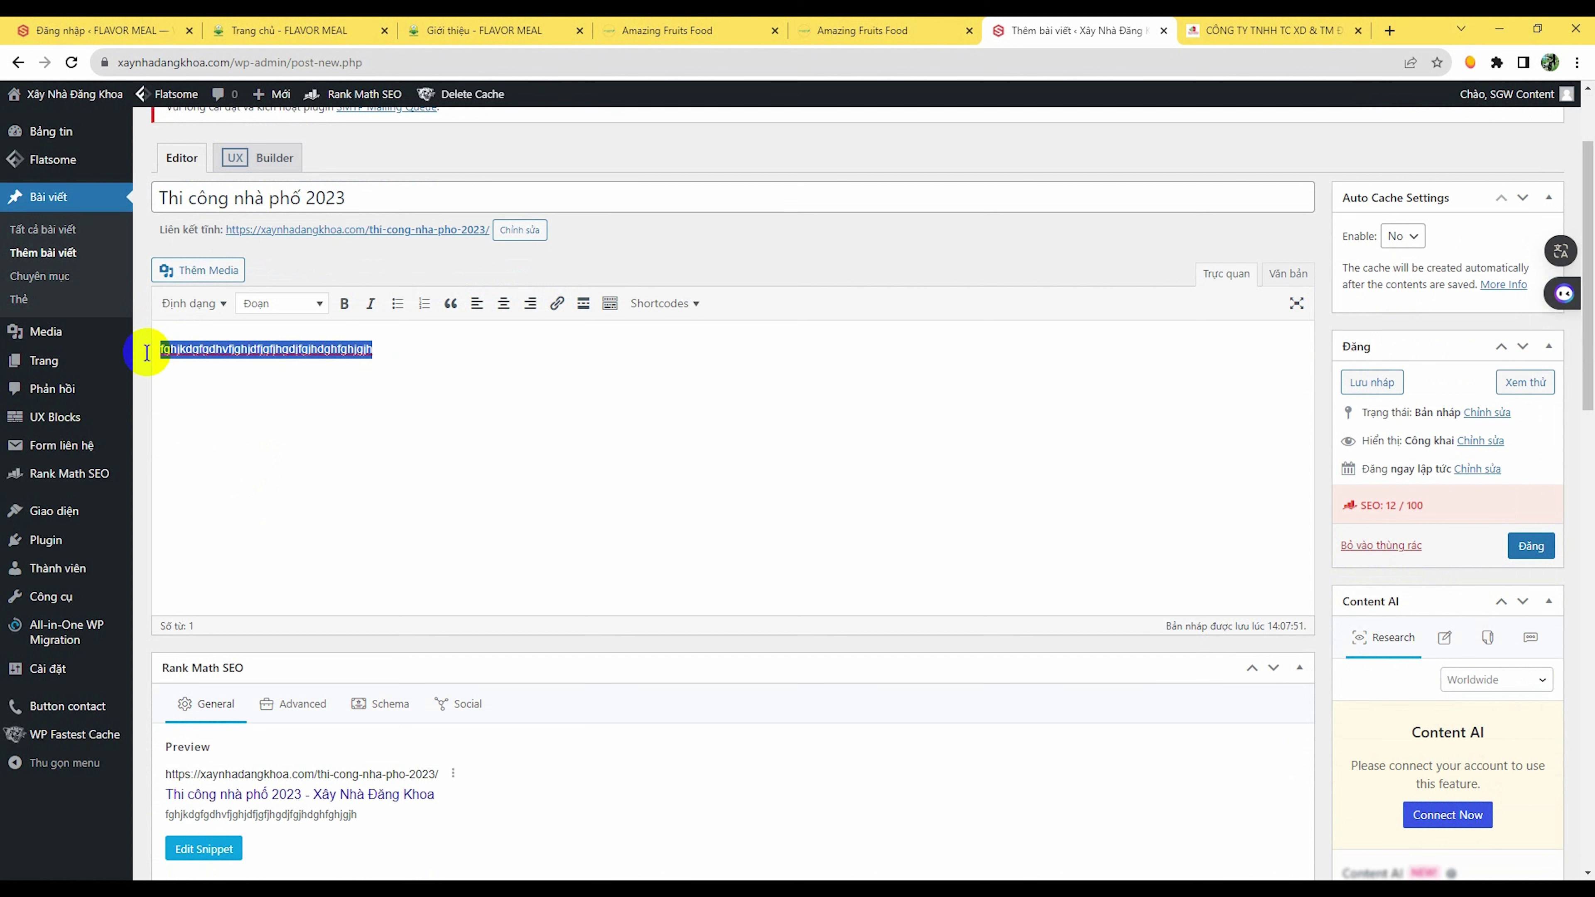
click(345, 304)
click(371, 304)
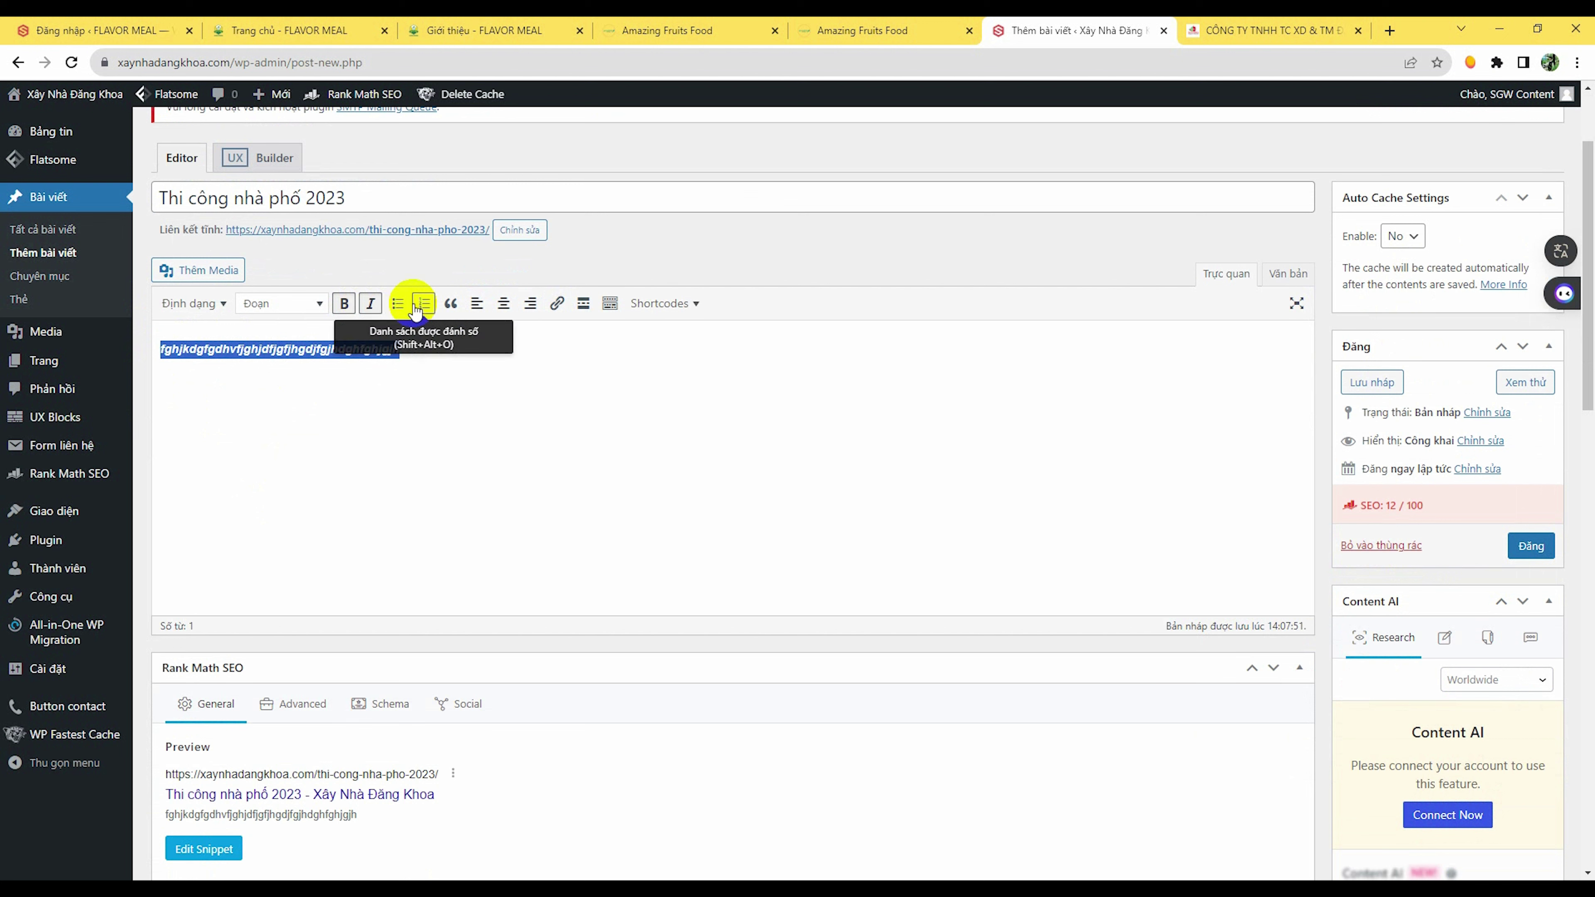
Step: Try centre alignment on the filler text line and set it back to left alignment
click(475, 305)
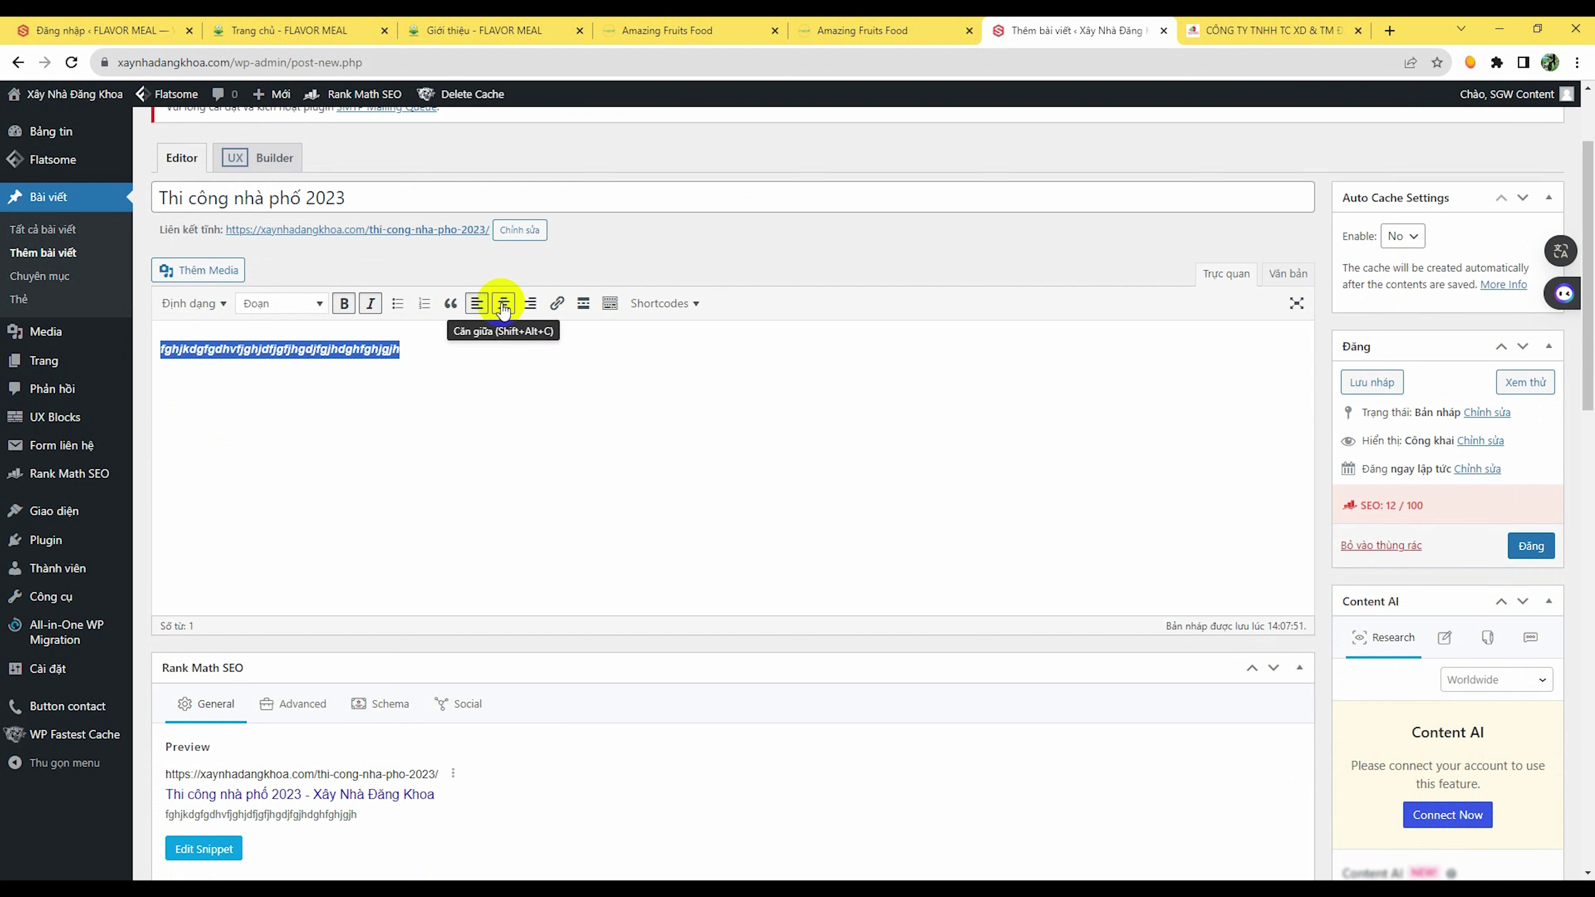
click(503, 308)
click(476, 304)
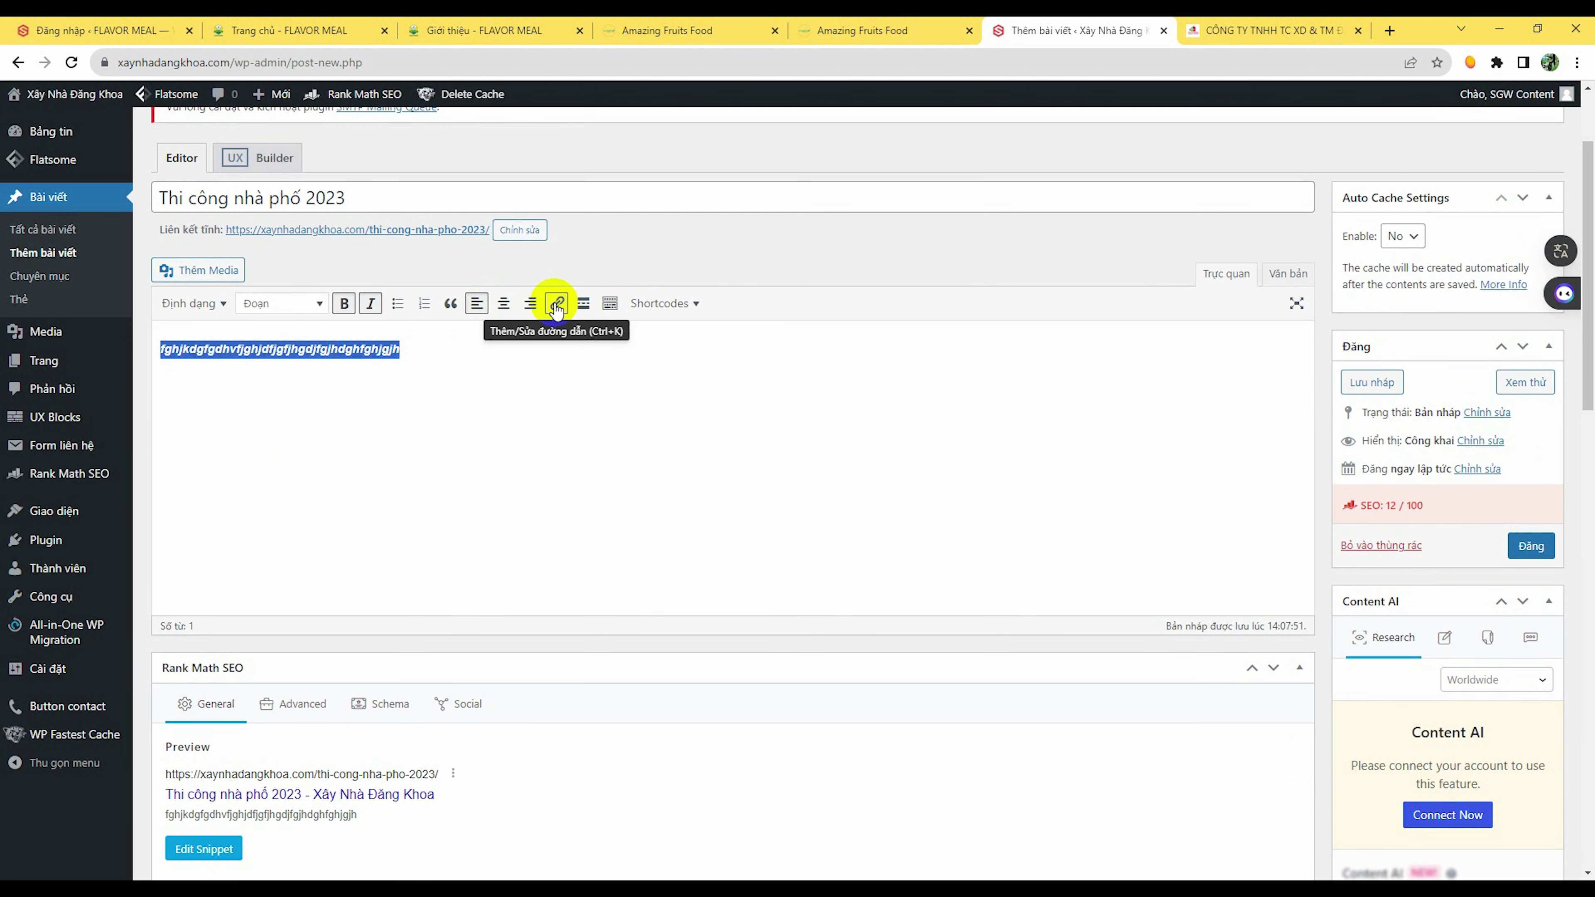
Step: Colour the filler text red and place the cursor on a new empty line below it
click(609, 308)
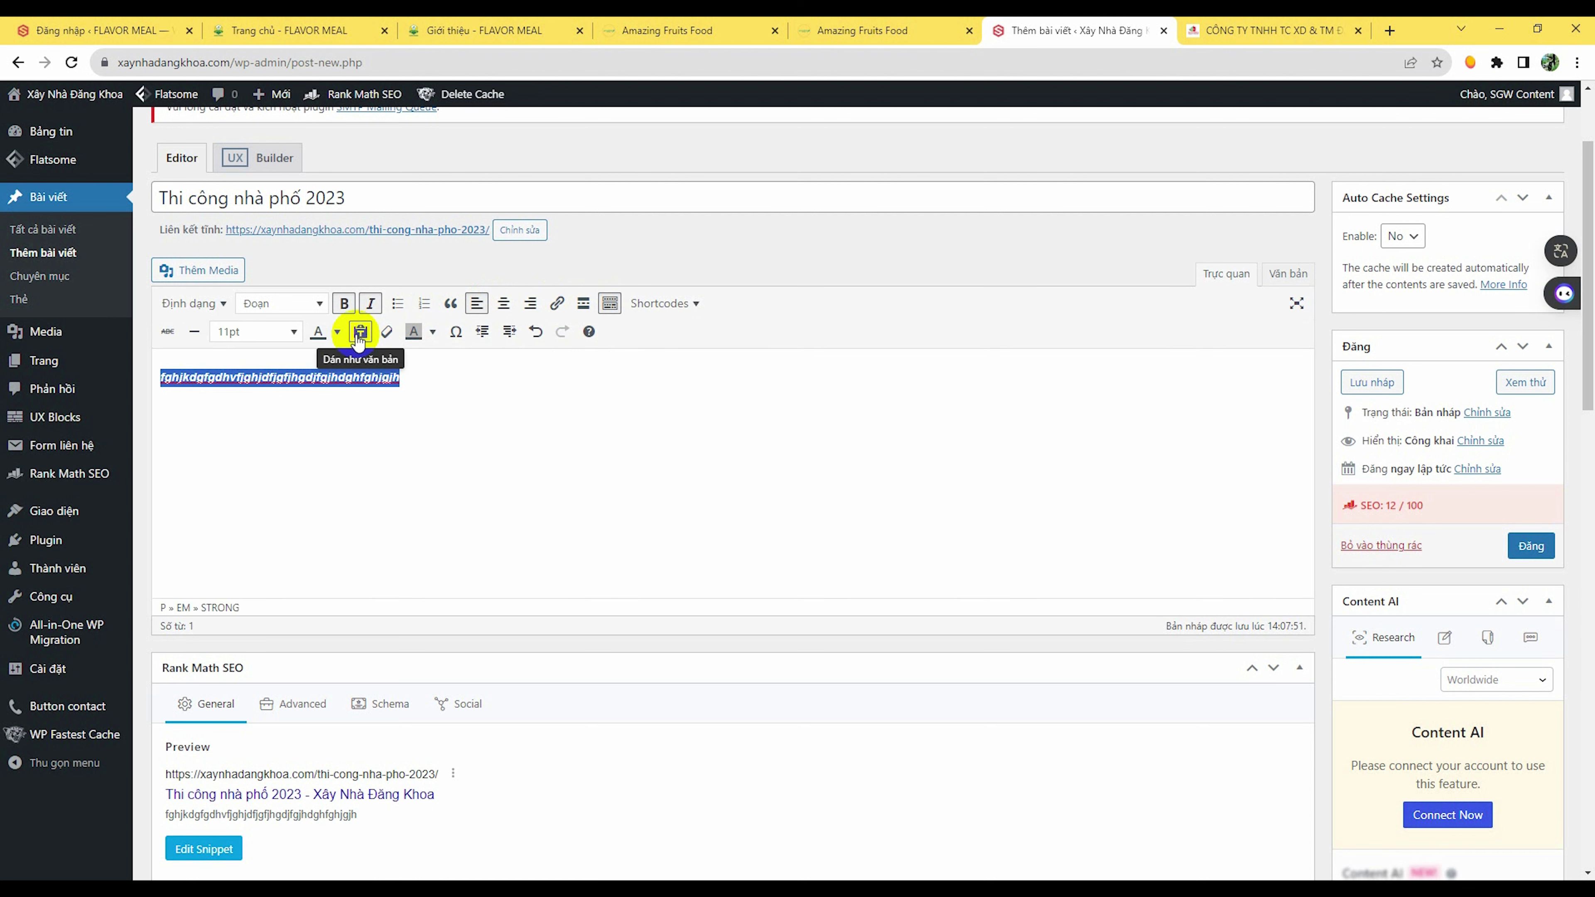
click(339, 334)
click(303, 357)
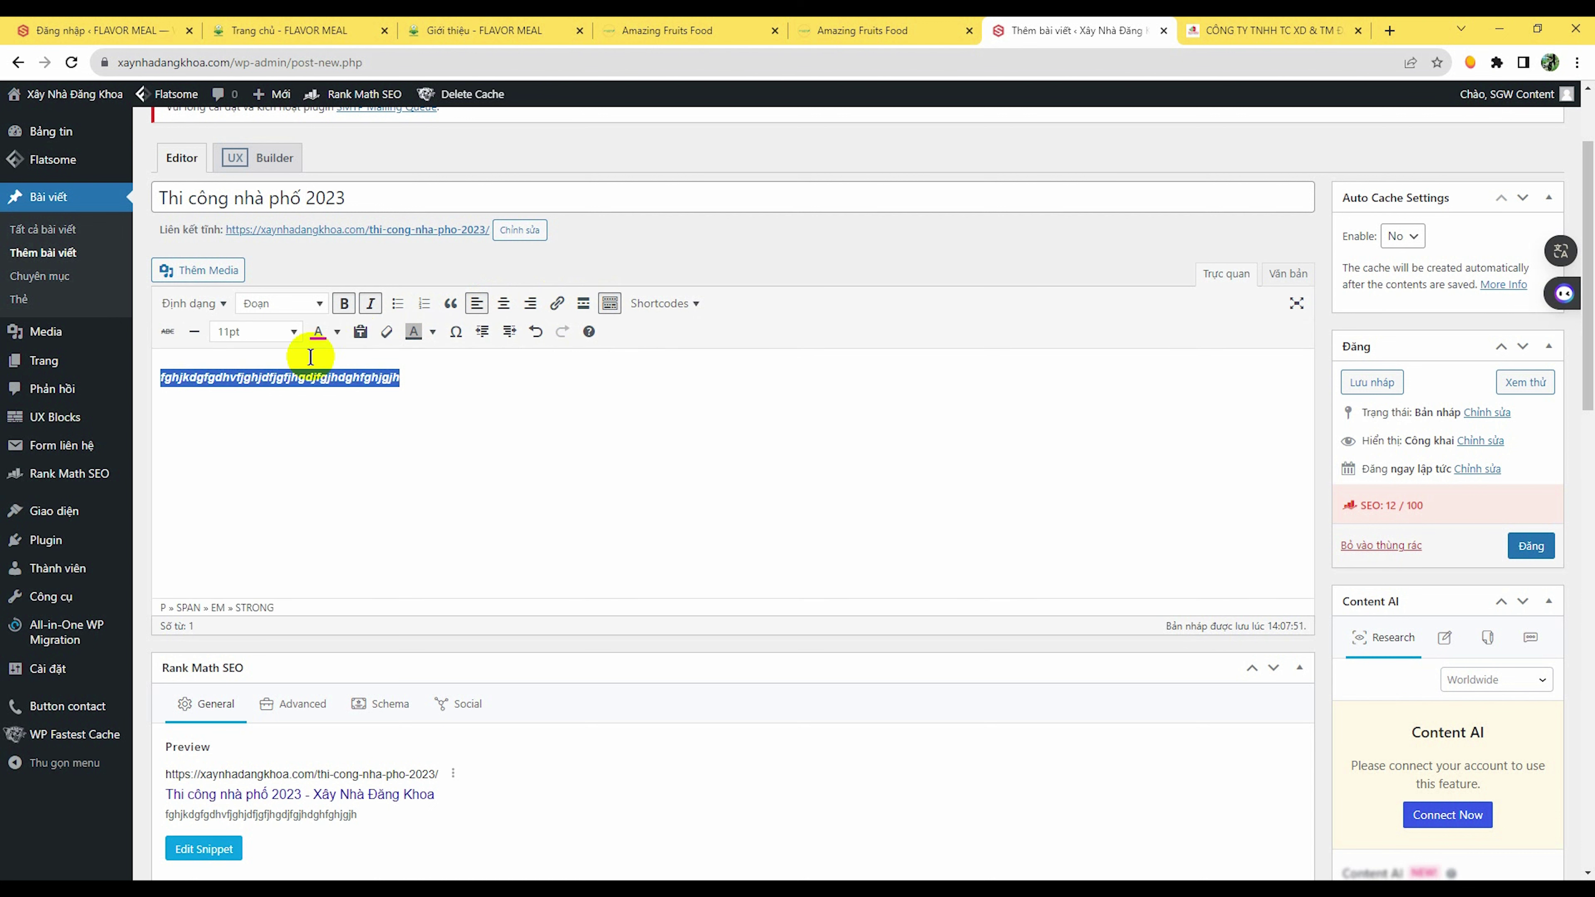
click(470, 391)
click(468, 391)
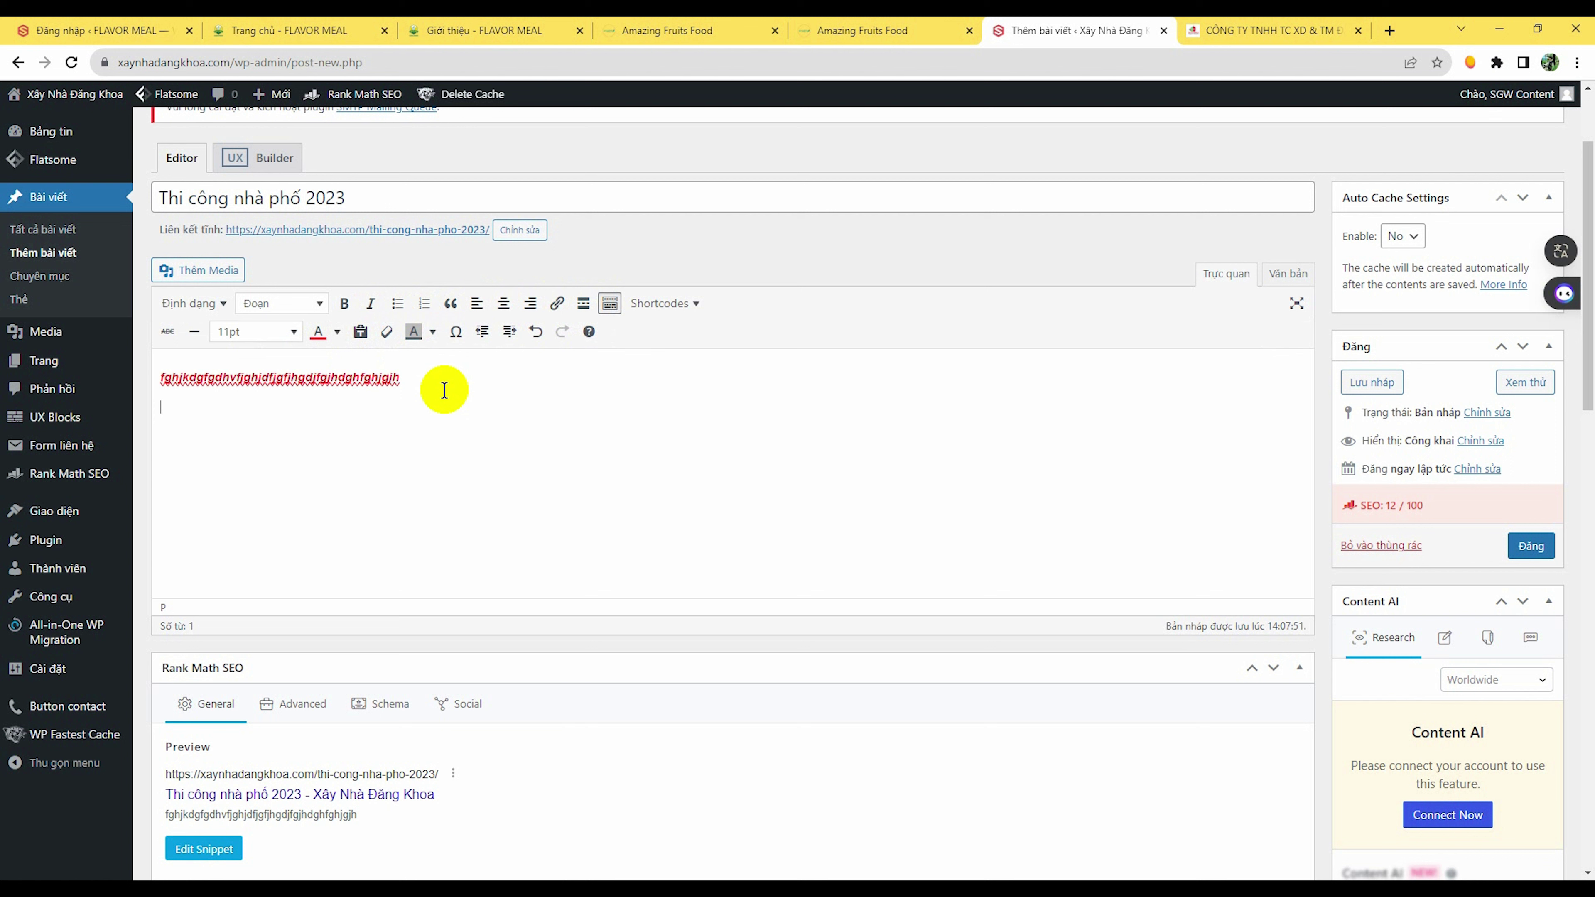
Step: Upload the image cdcab28fa617f102dfbb33e4e043186e.jpg from the Downloads folder to the post's media library
click(209, 271)
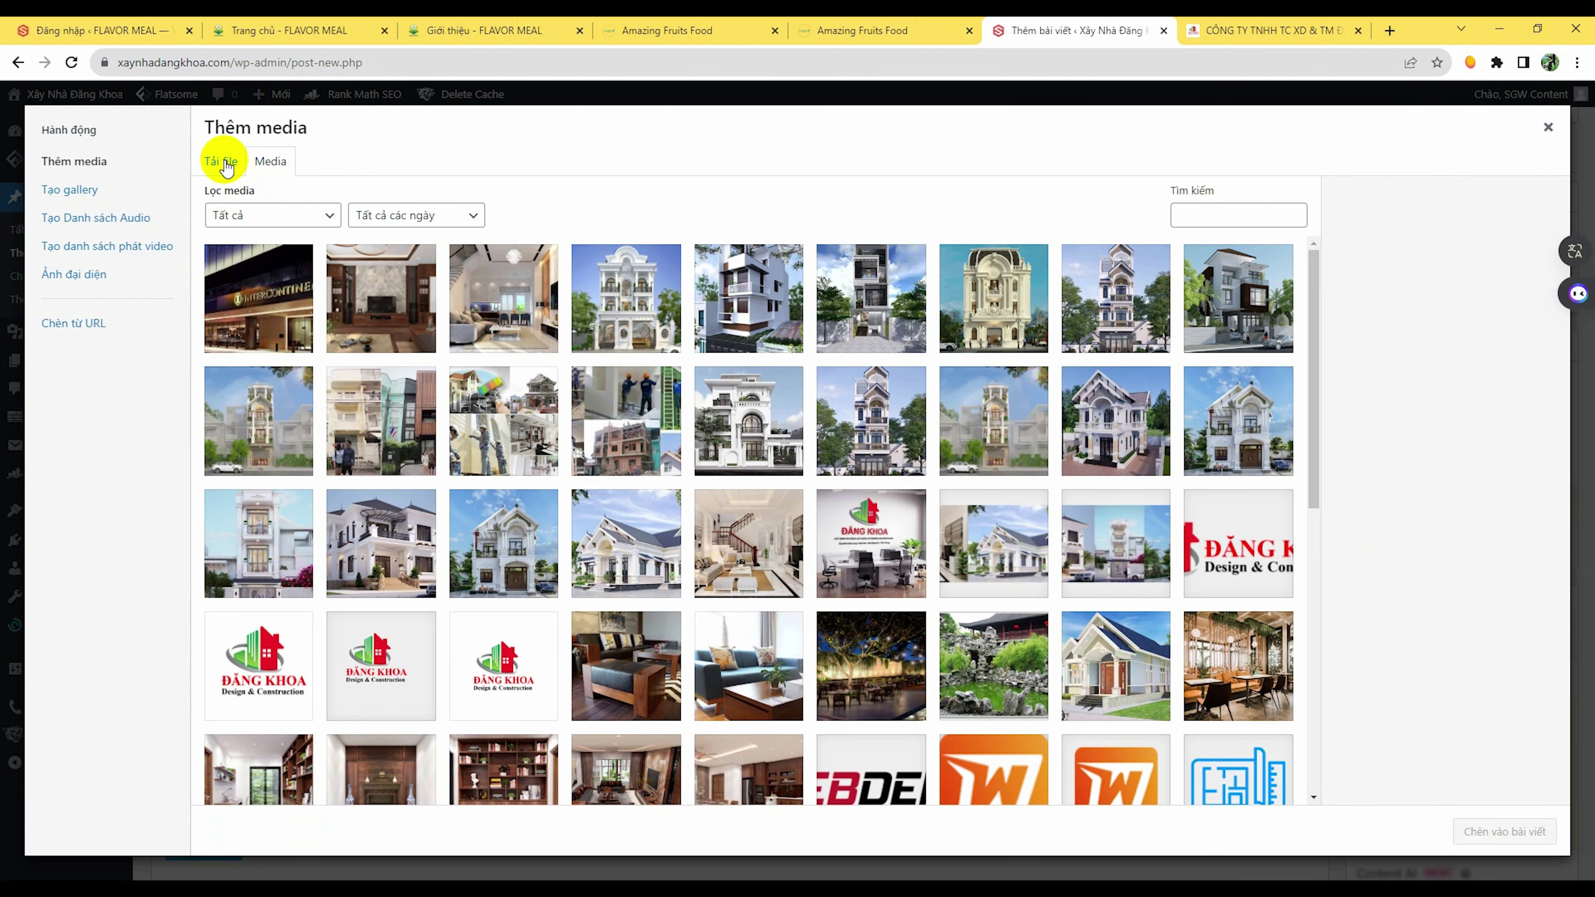
click(224, 165)
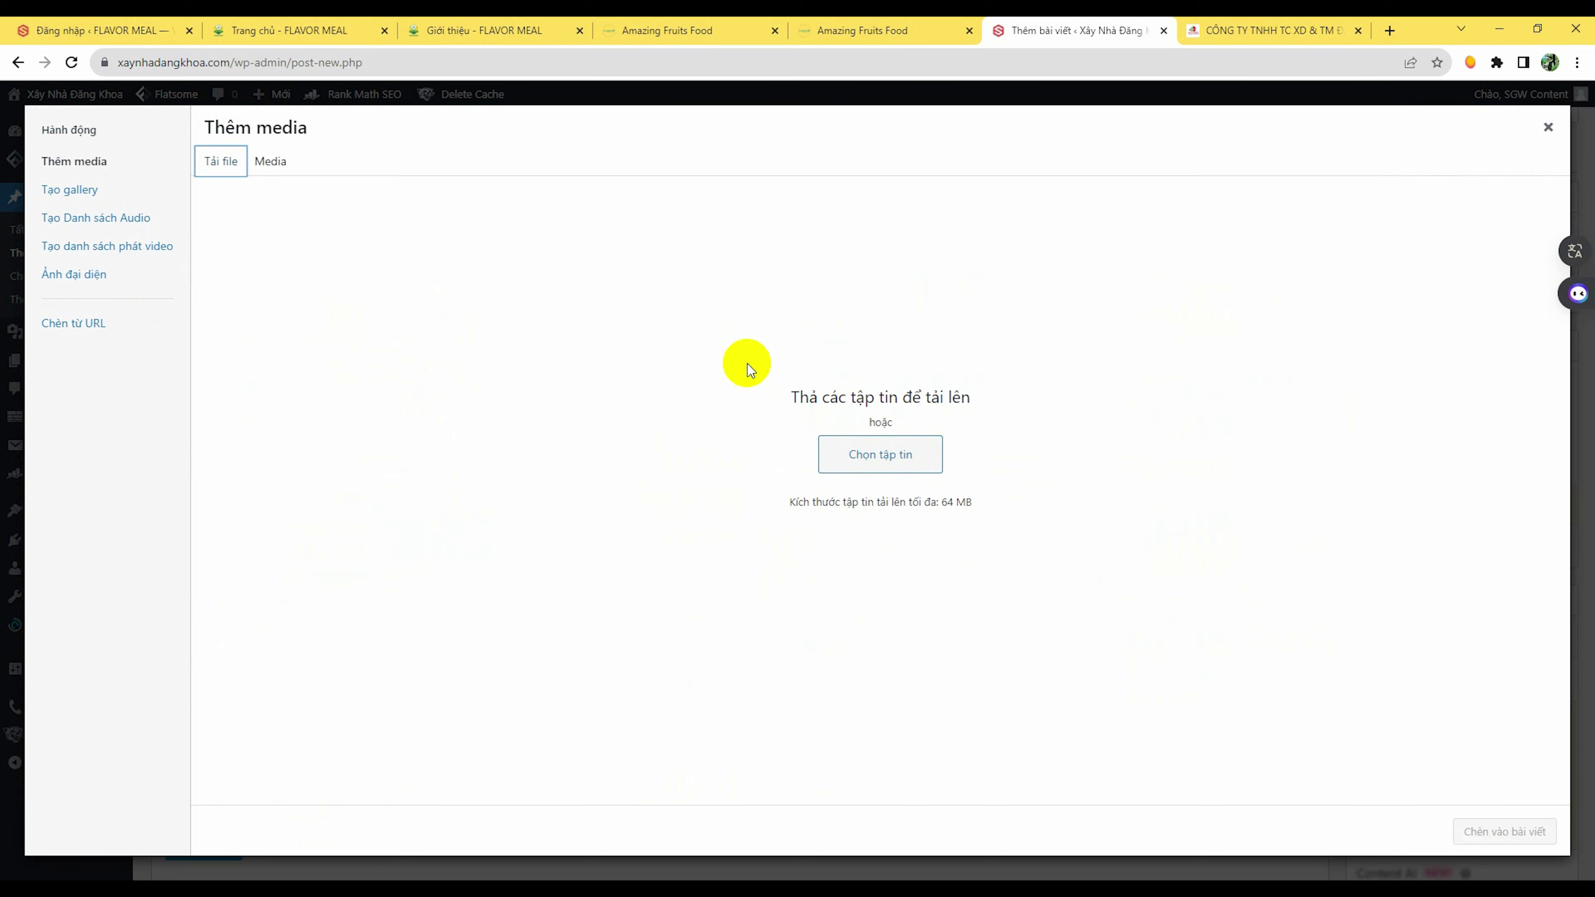
click(890, 461)
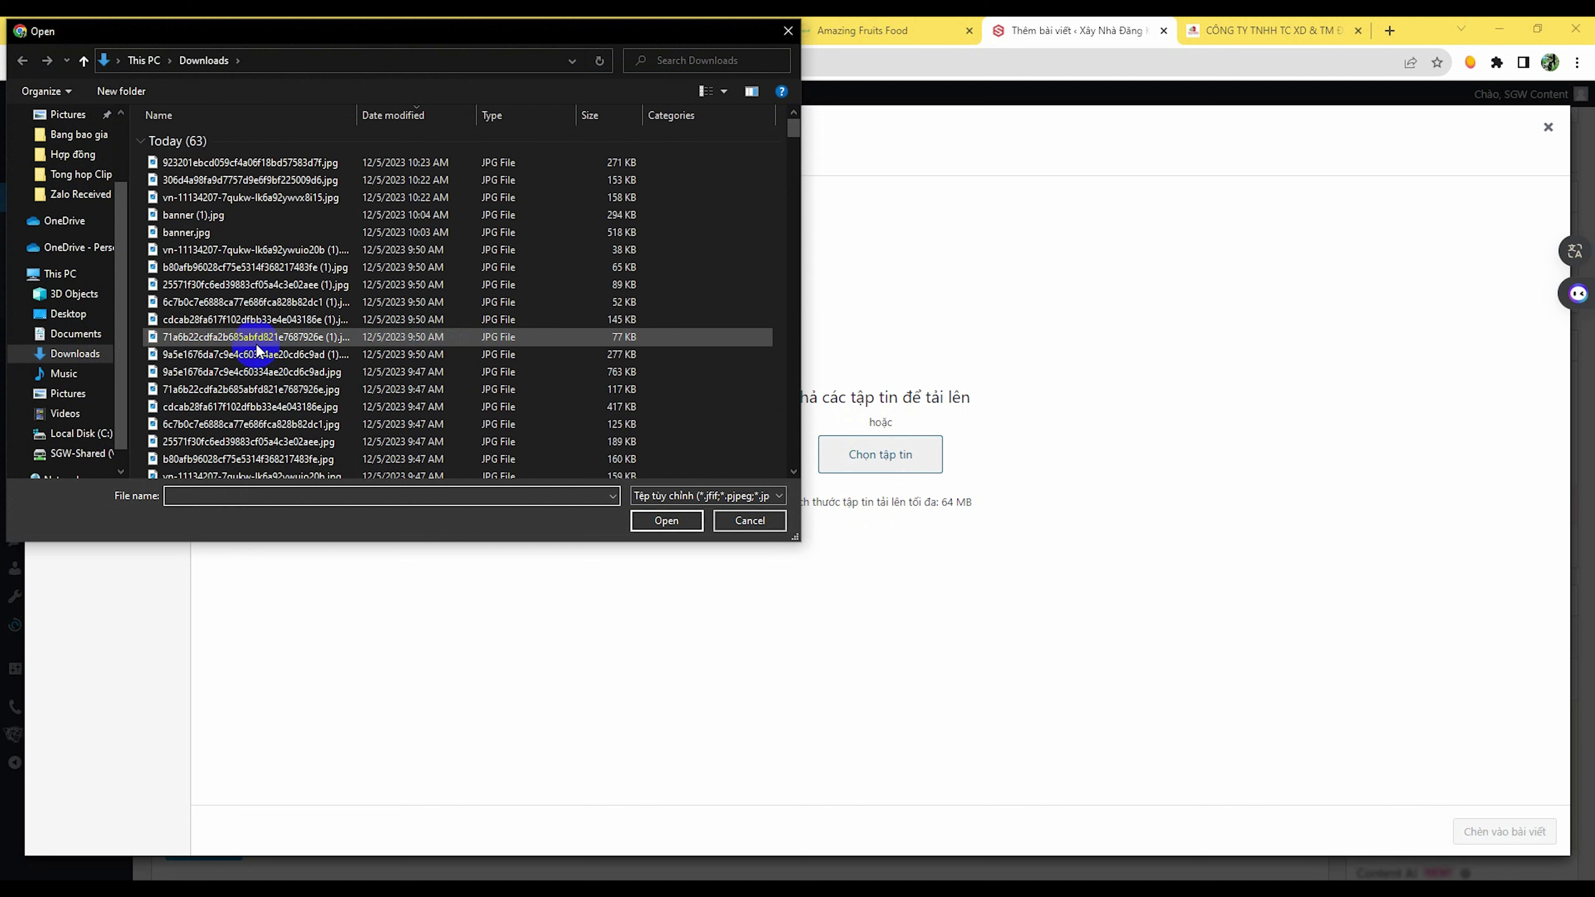
scroll(256, 349, down, 2)
click(251, 329)
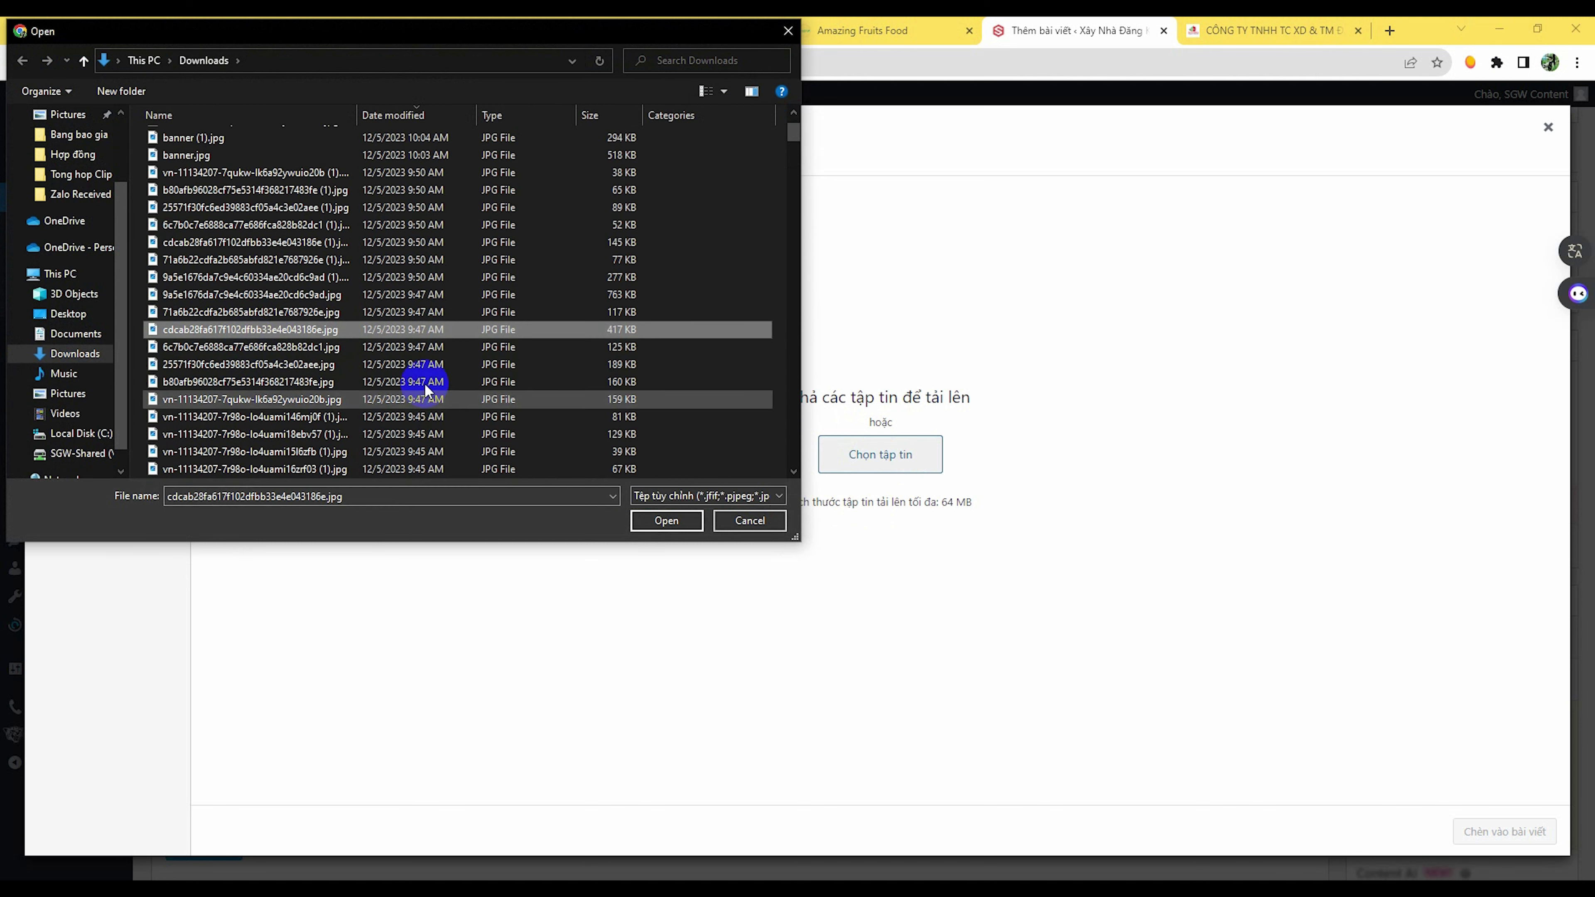
click(665, 520)
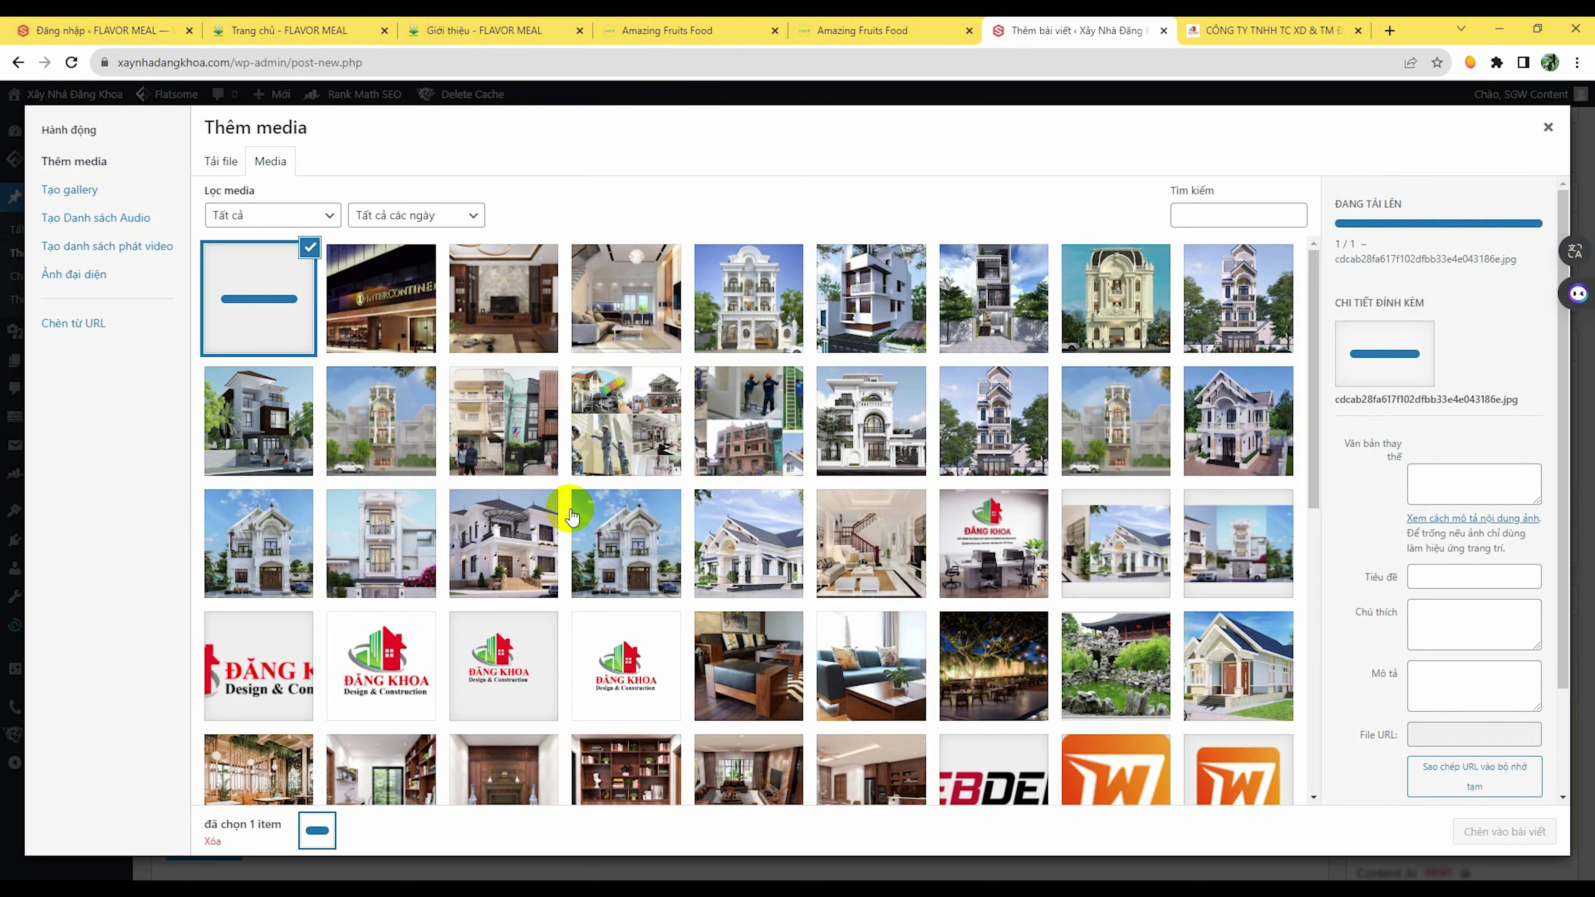
click(263, 301)
Step: Upload a second image, Thiet-ke-nha-pho-kien-truc-co-dien-Phap-KT19040.jpg, from the Downloads folder
click(221, 161)
click(921, 462)
scroll(345, 314, down, 5)
scroll(316, 316, down, 10)
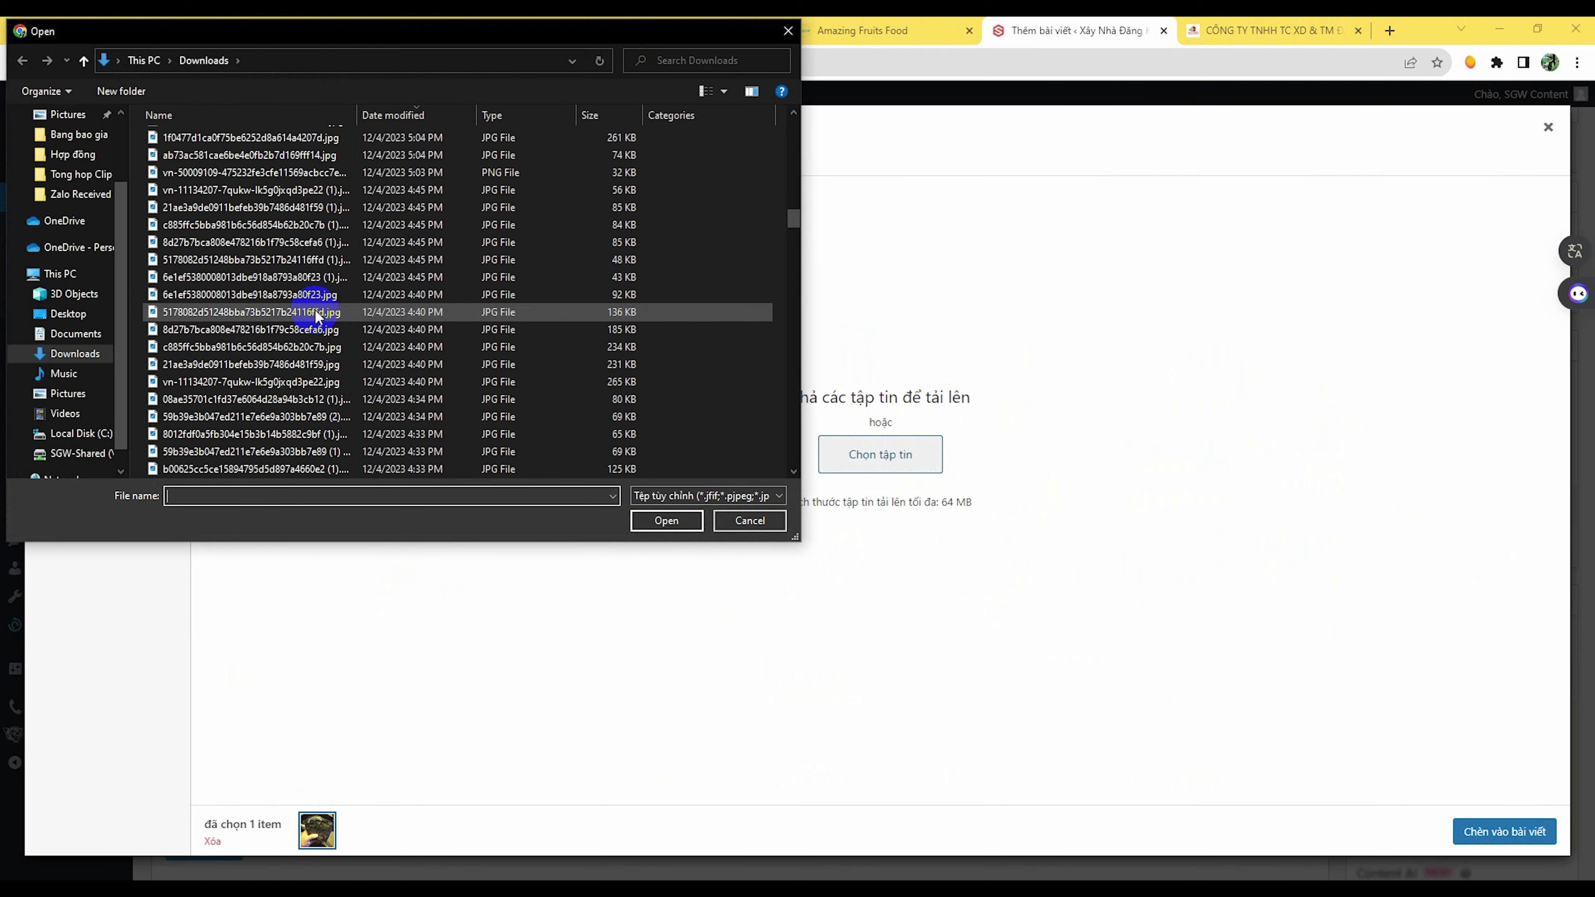
click(265, 227)
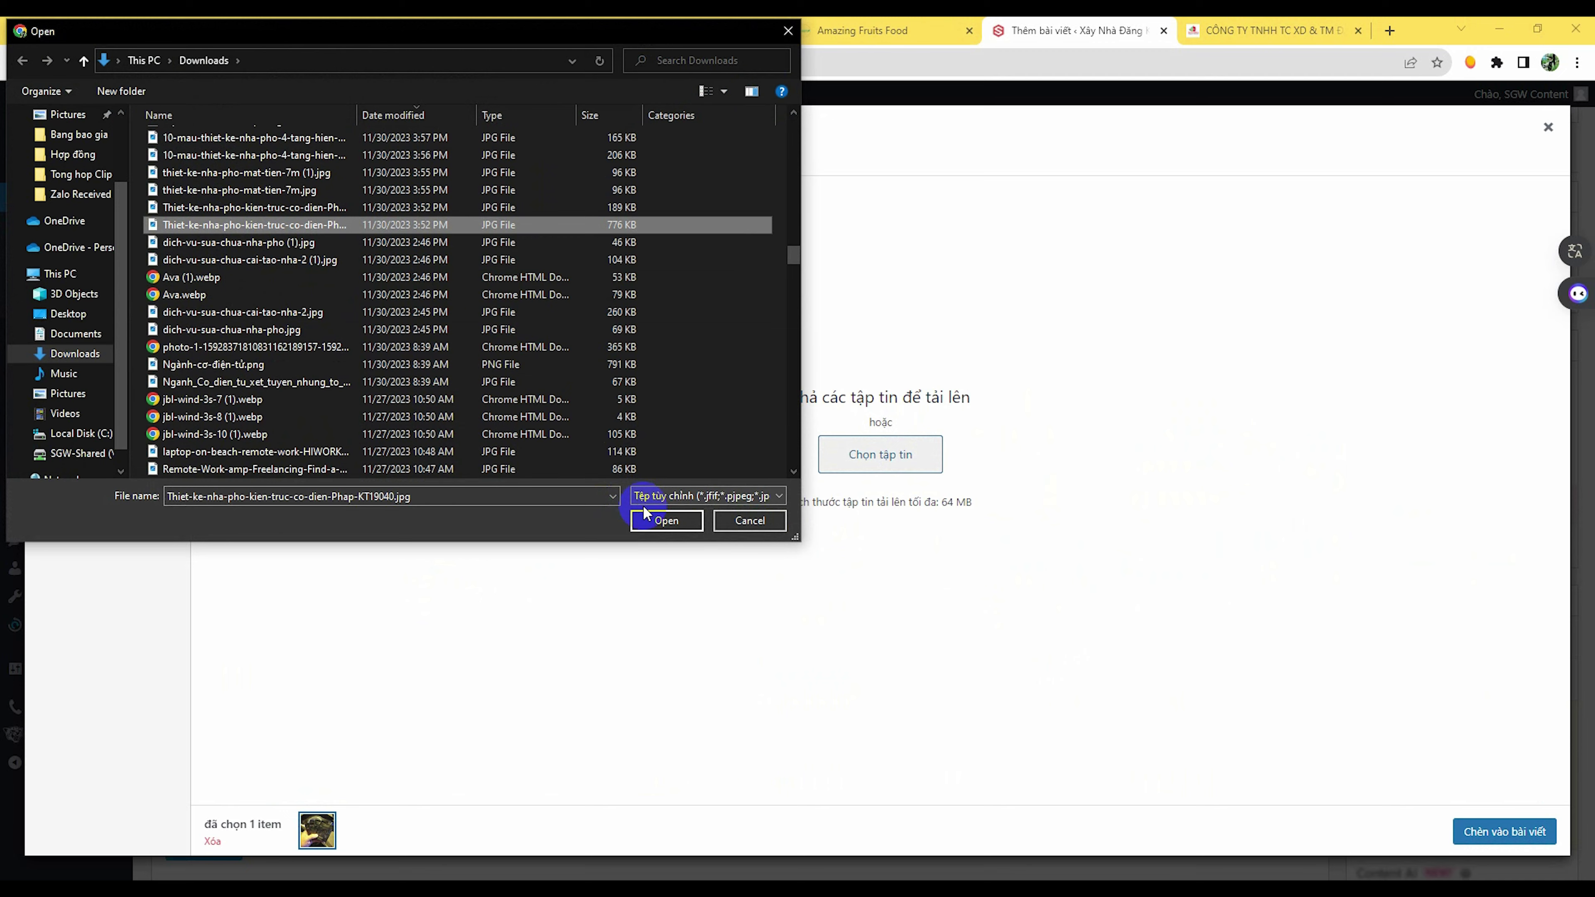
click(650, 519)
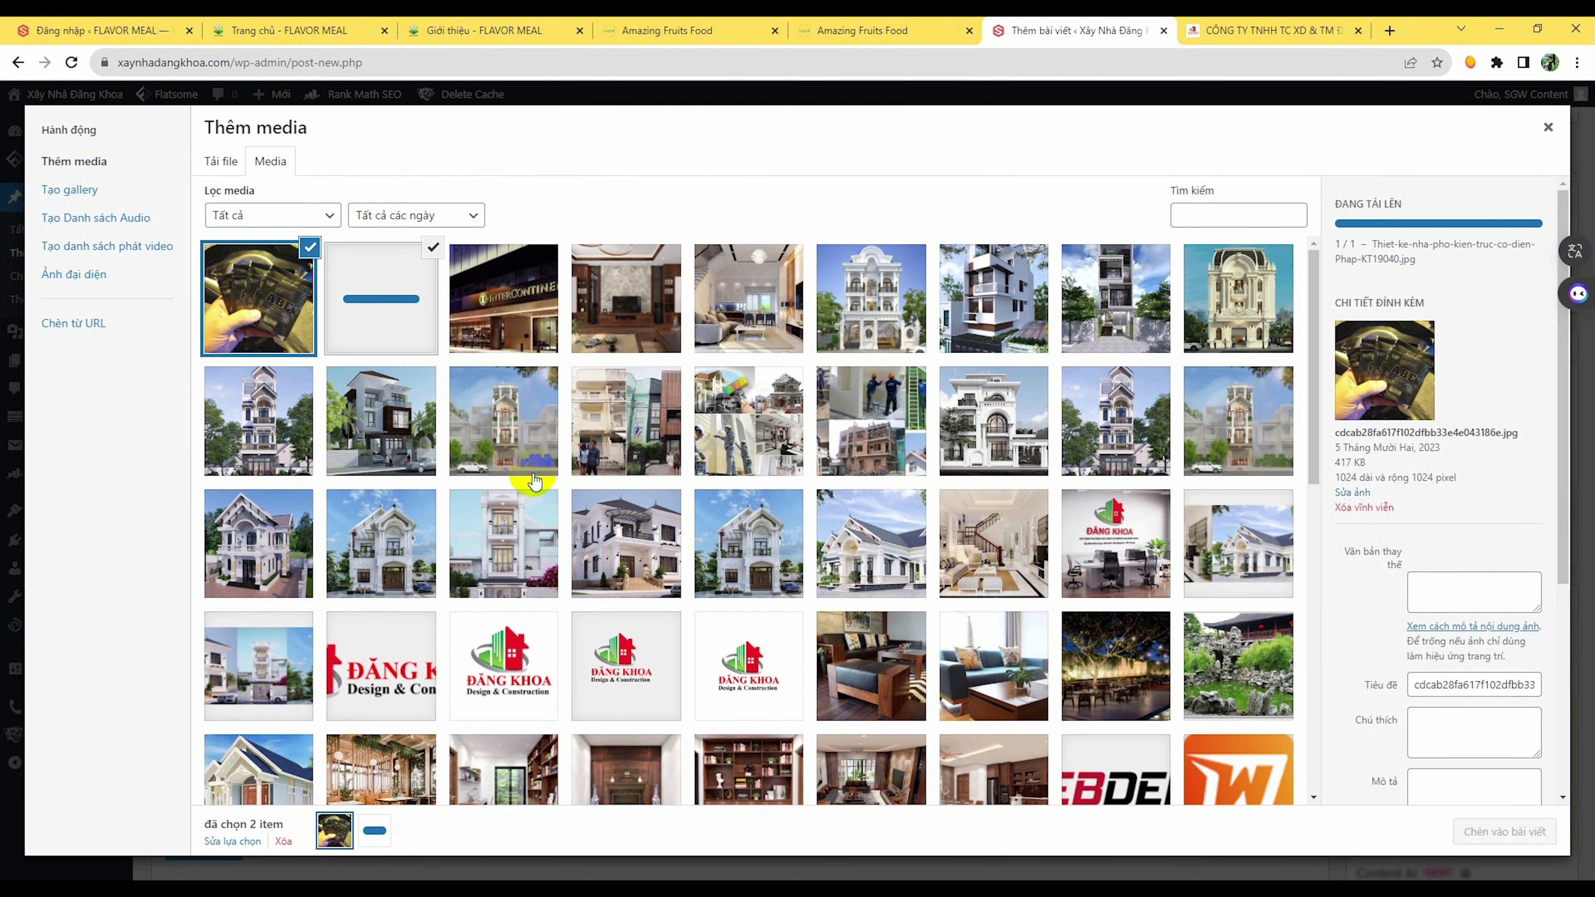
Step: Insert the two uploaded images into the post body below the red text
click(405, 308)
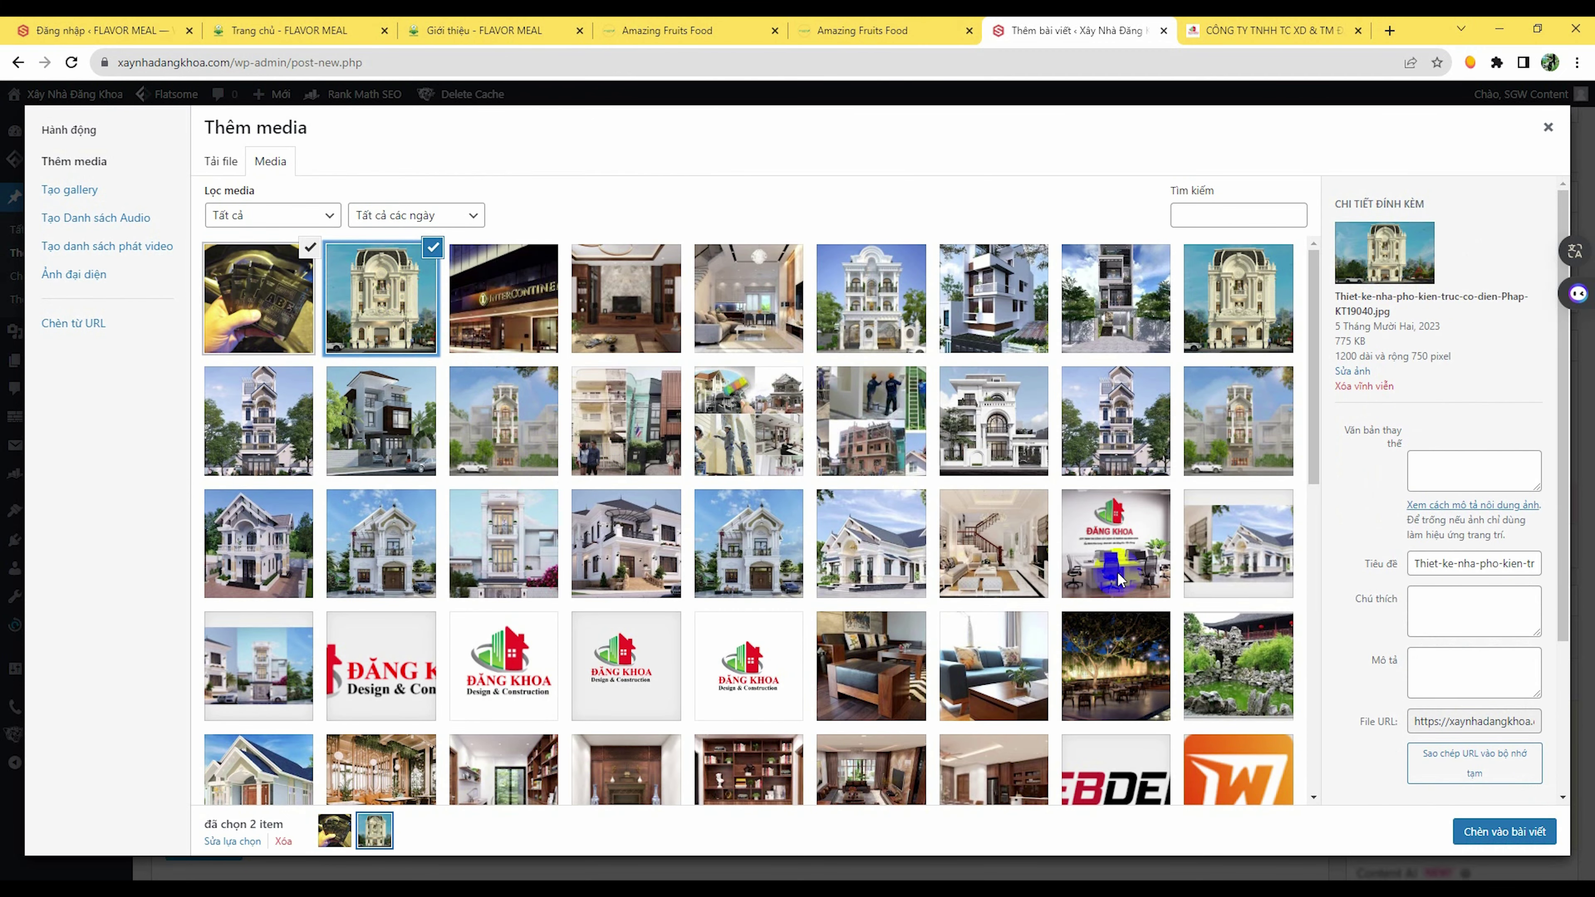
scroll(1485, 787, down, 3)
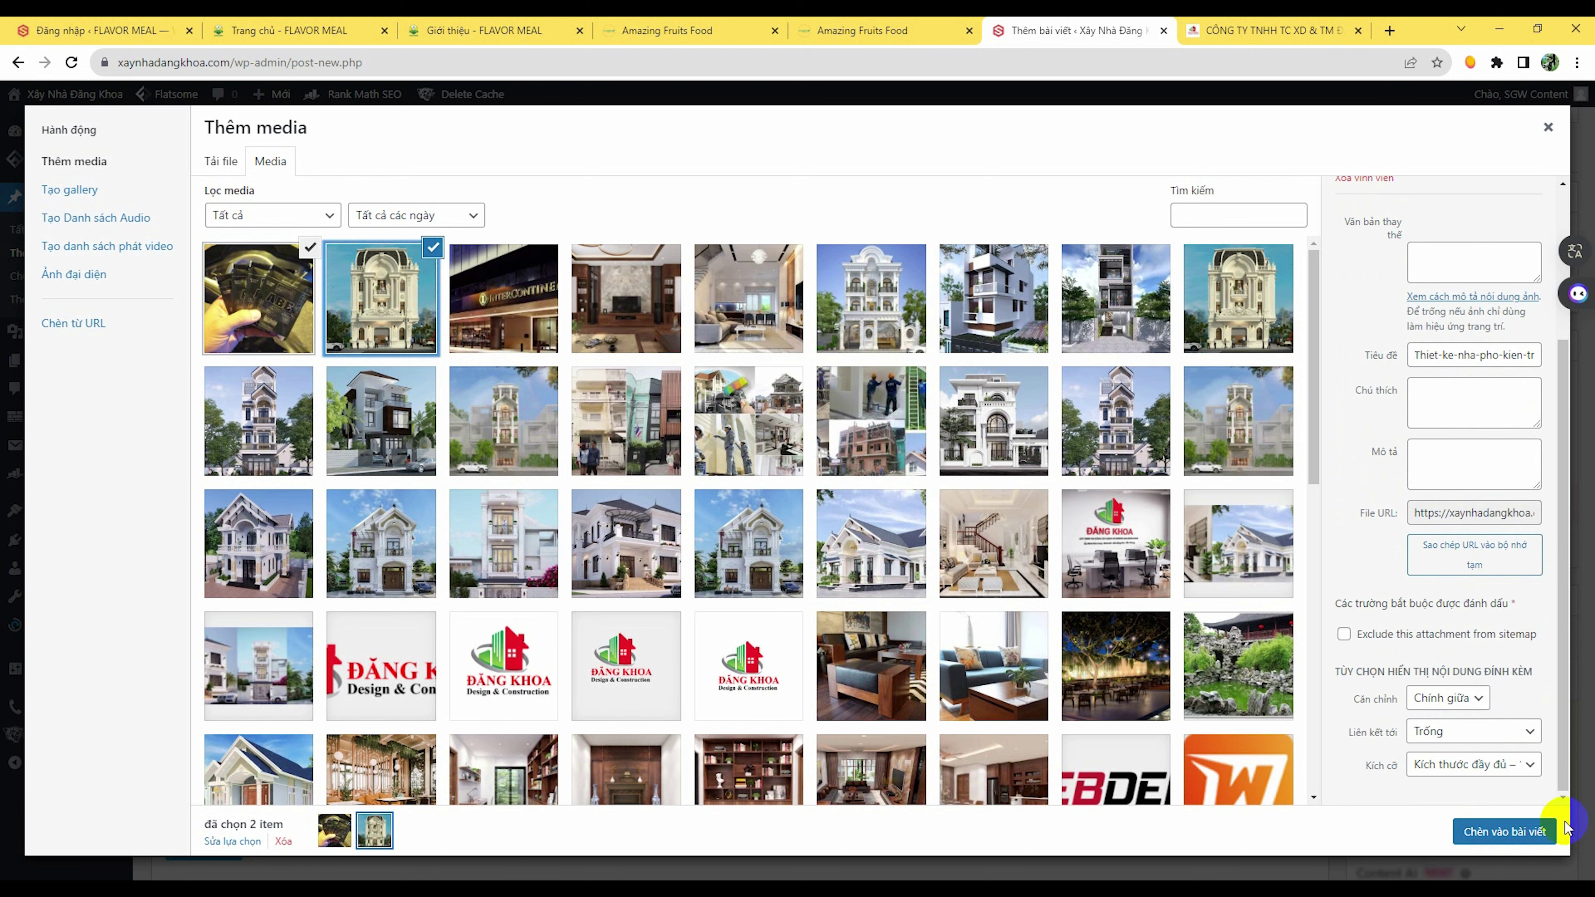
click(1497, 836)
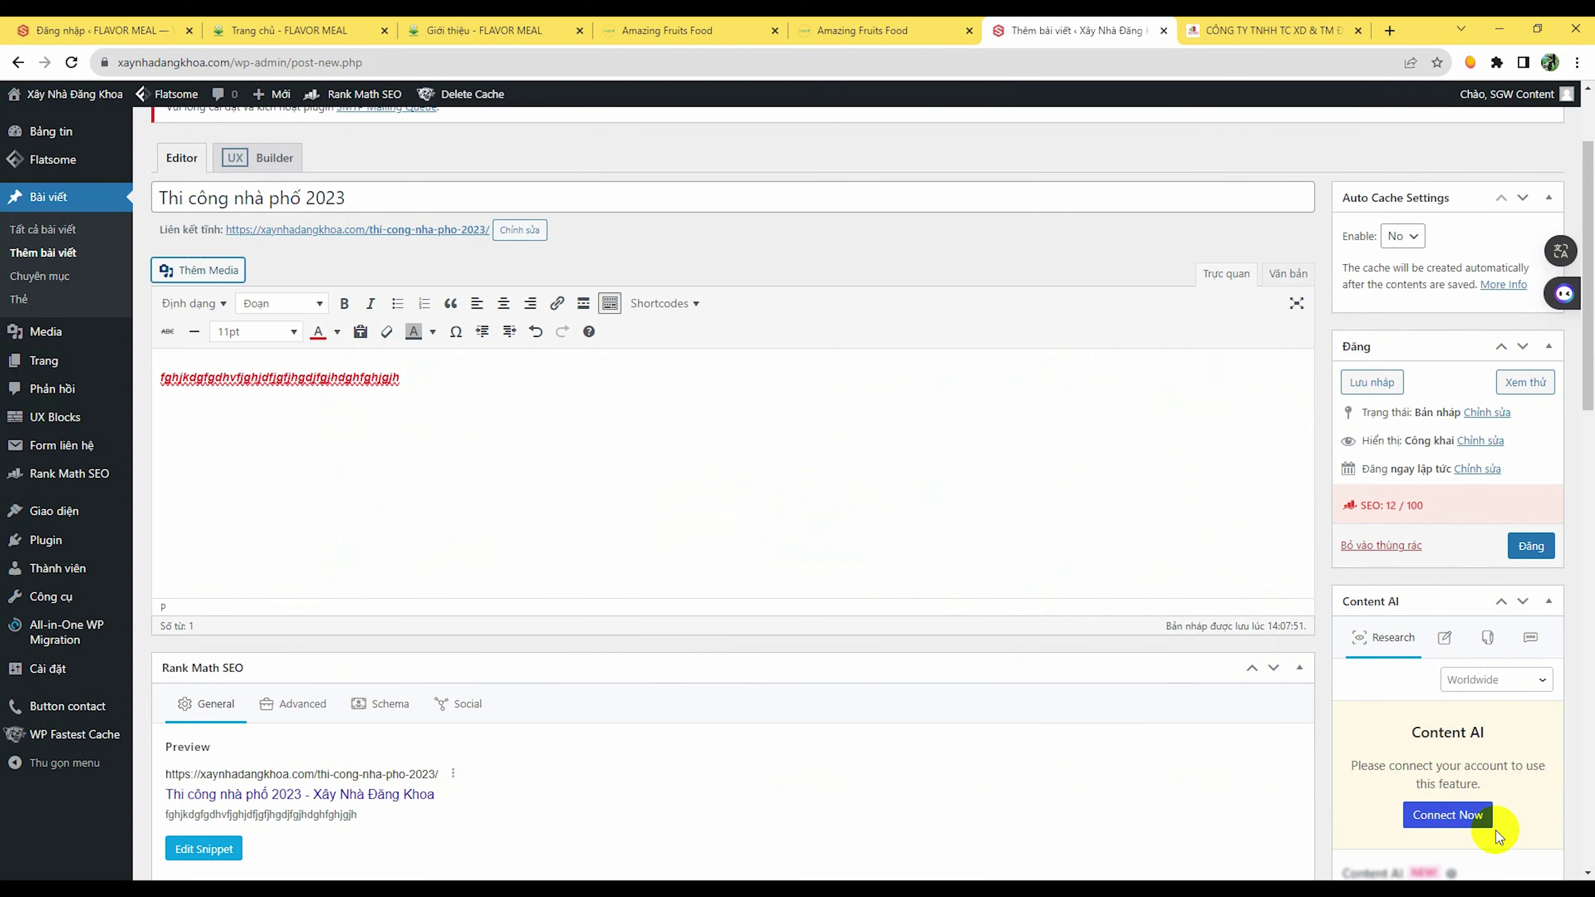
Step: Delete the photo of the hand holding black sachets from the post body
scroll(848, 399, down, 15)
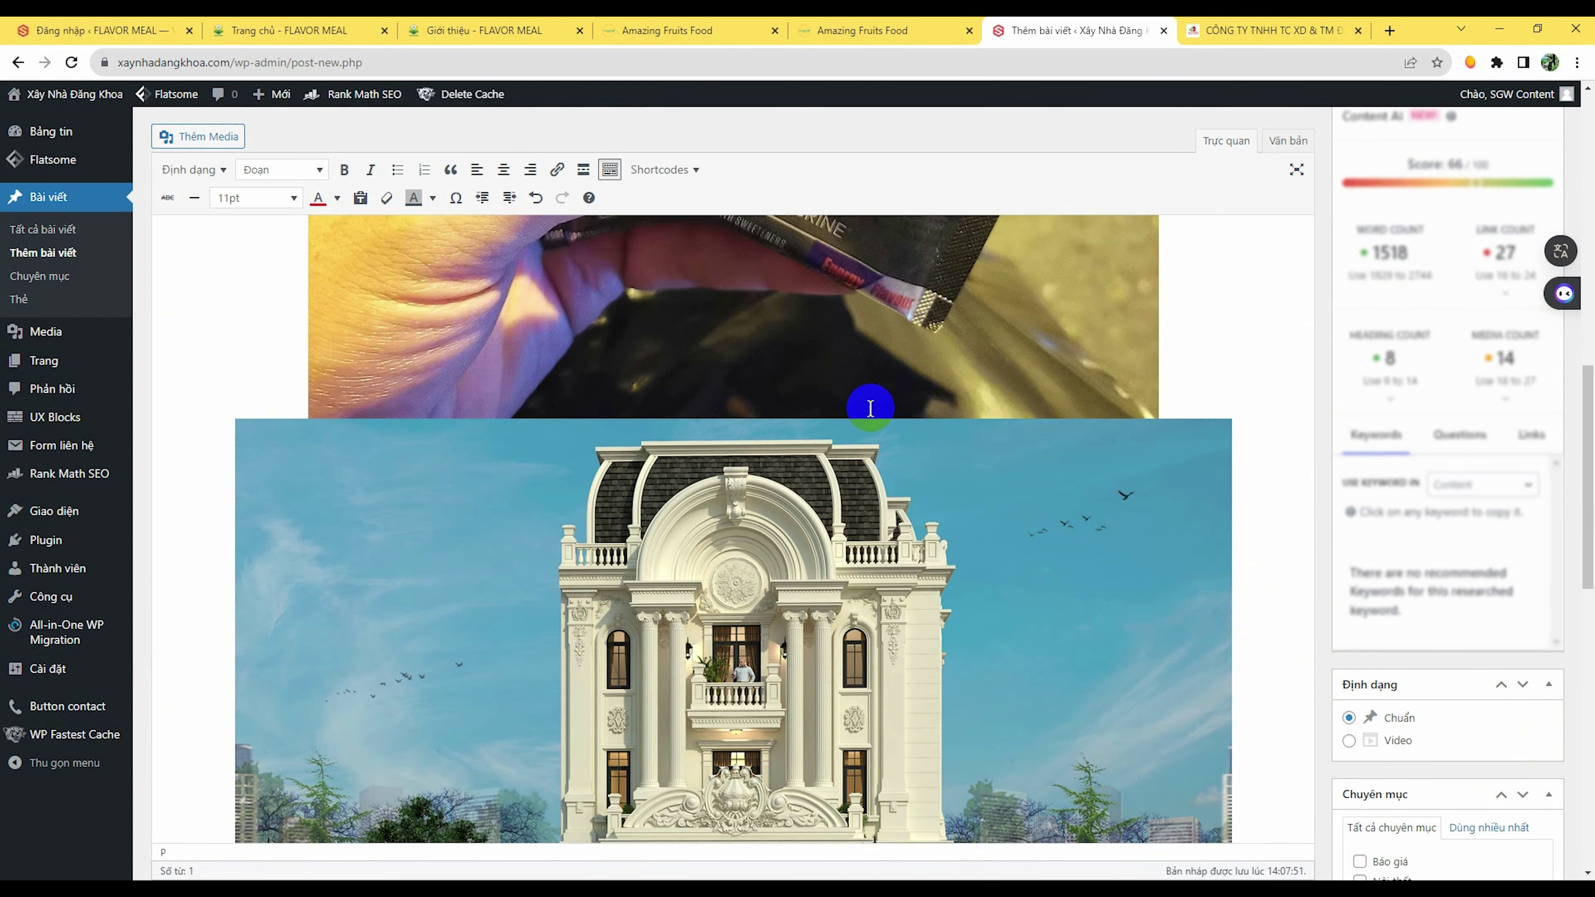
scroll(870, 409, up, 5)
click(879, 428)
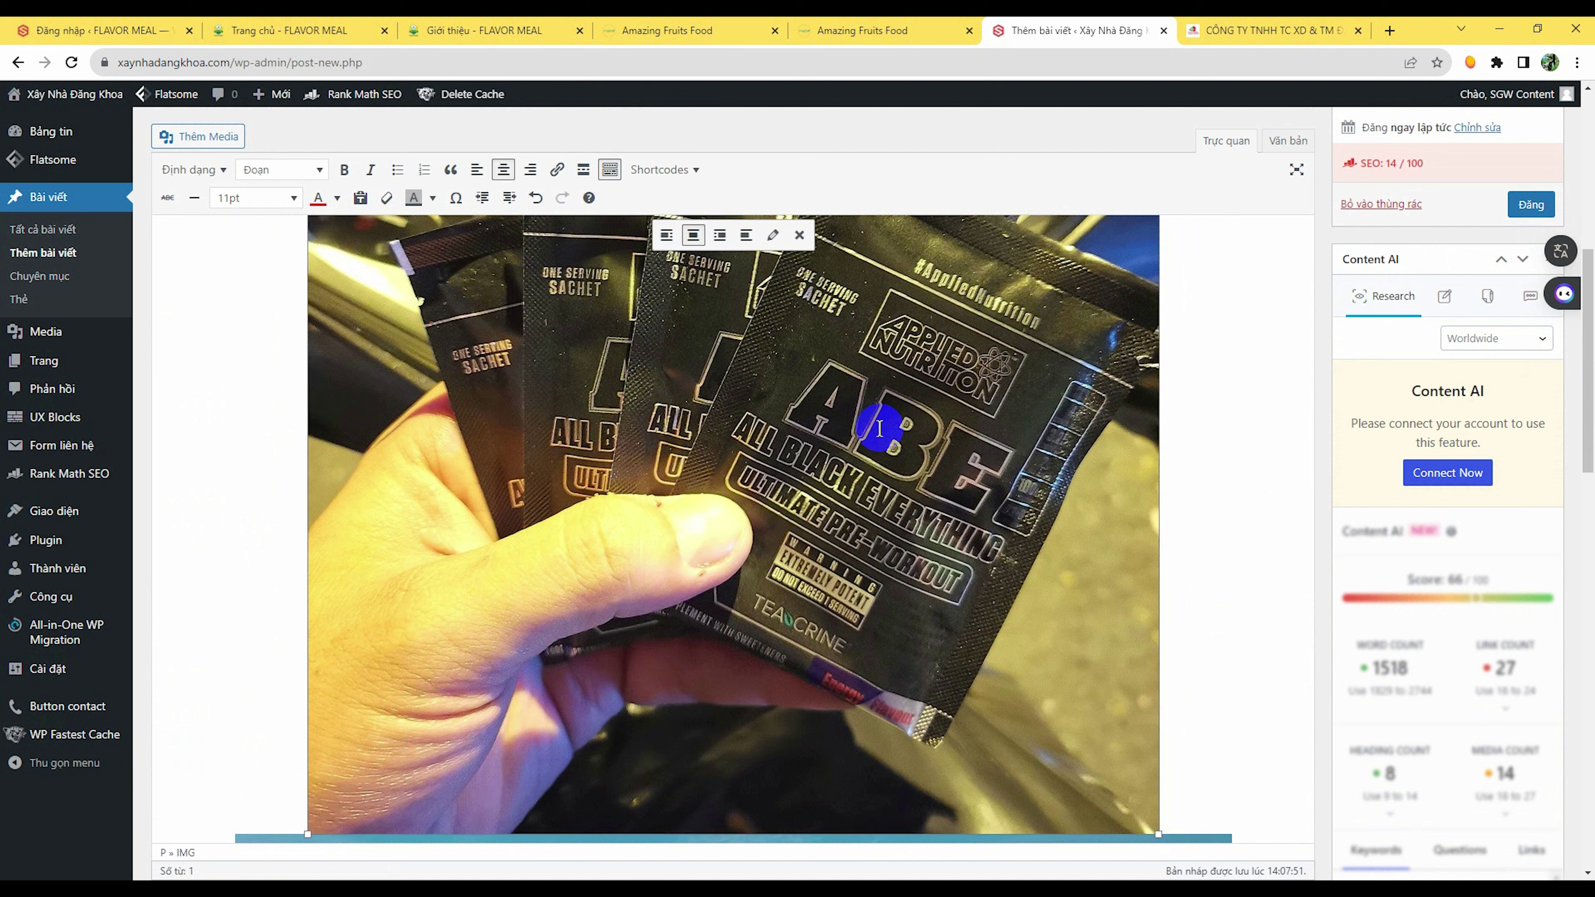
scroll(880, 429, up, 10)
Step: Resize the building image in the post to about two-thirds of its inserted width, keeping its proportions
scroll(880, 429, down, 5)
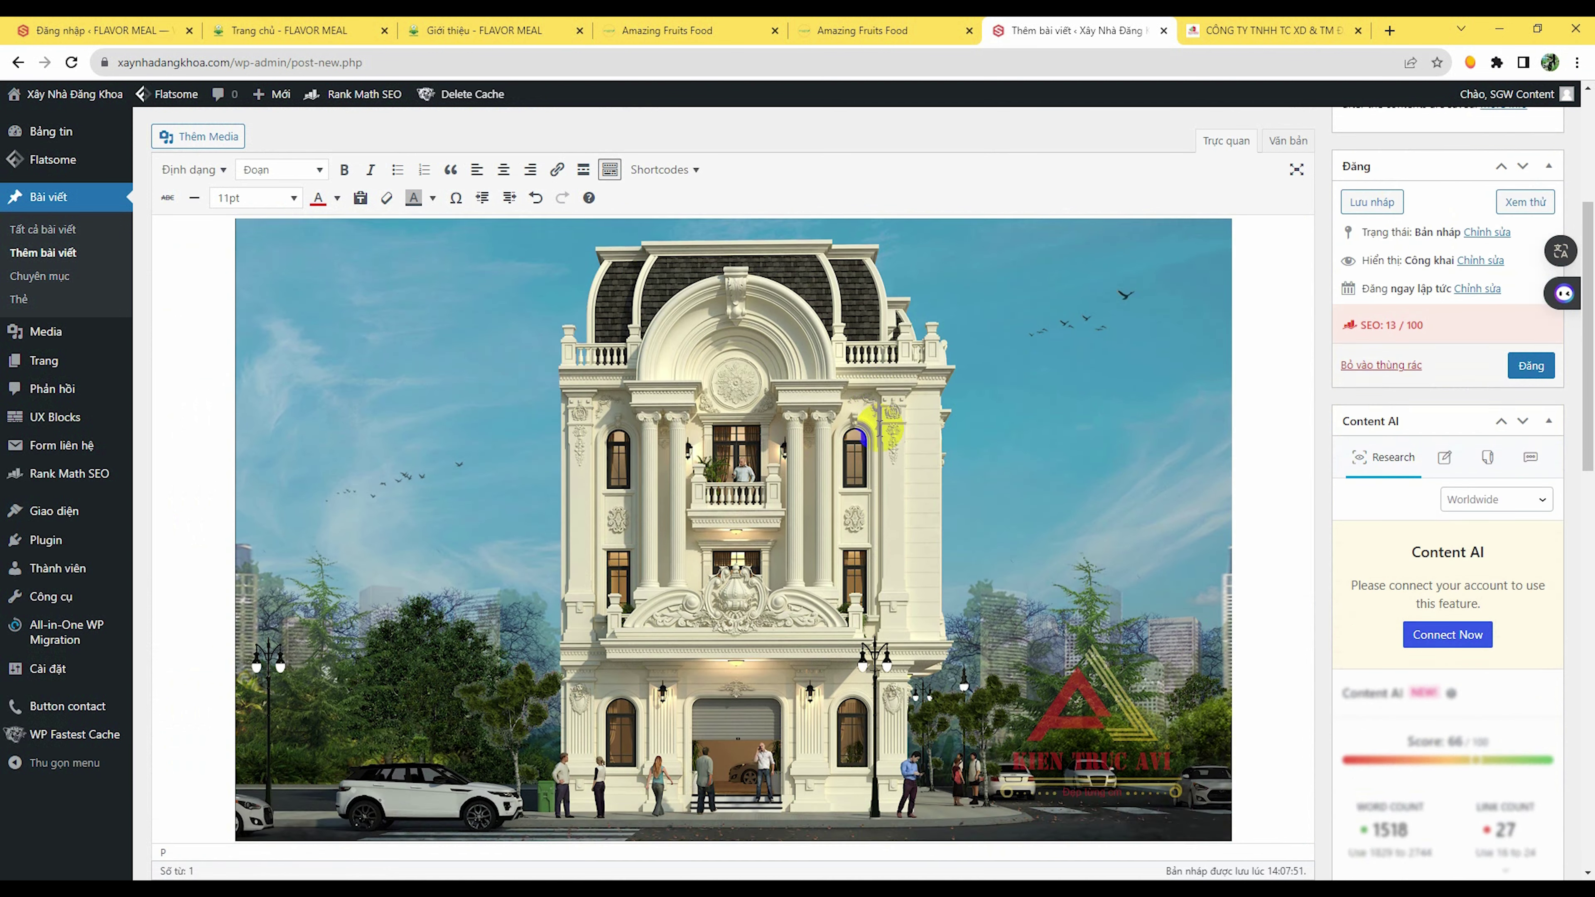
scroll(842, 408, up, 5)
click(832, 411)
scroll(822, 390, down, 2)
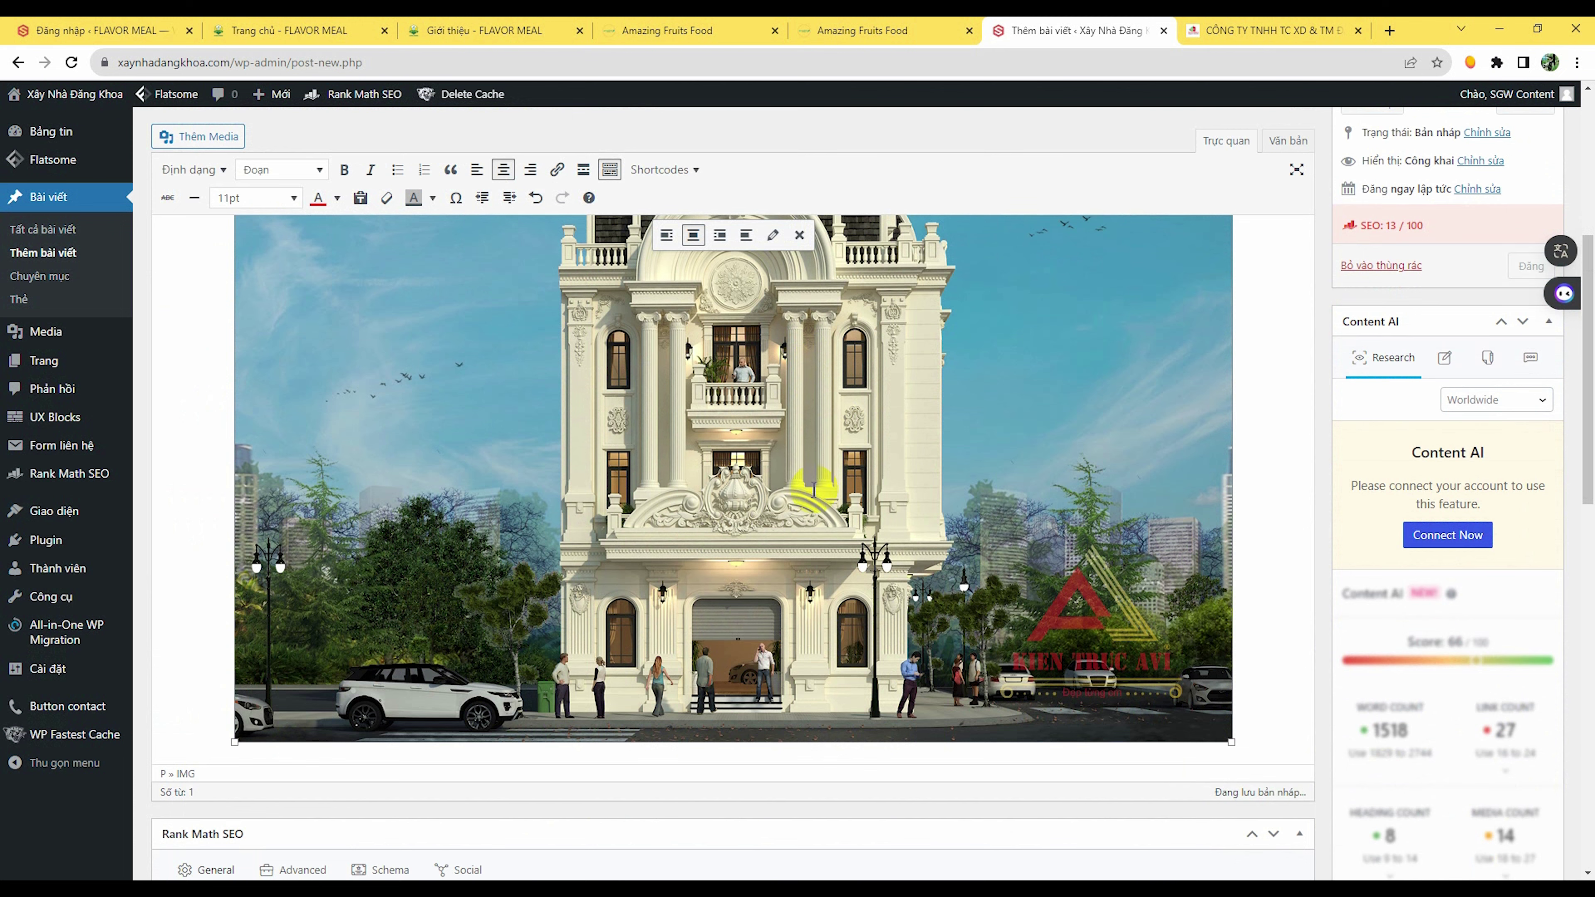
drag(1230, 744, 815, 488)
scroll(896, 570, up, 4)
click(896, 570)
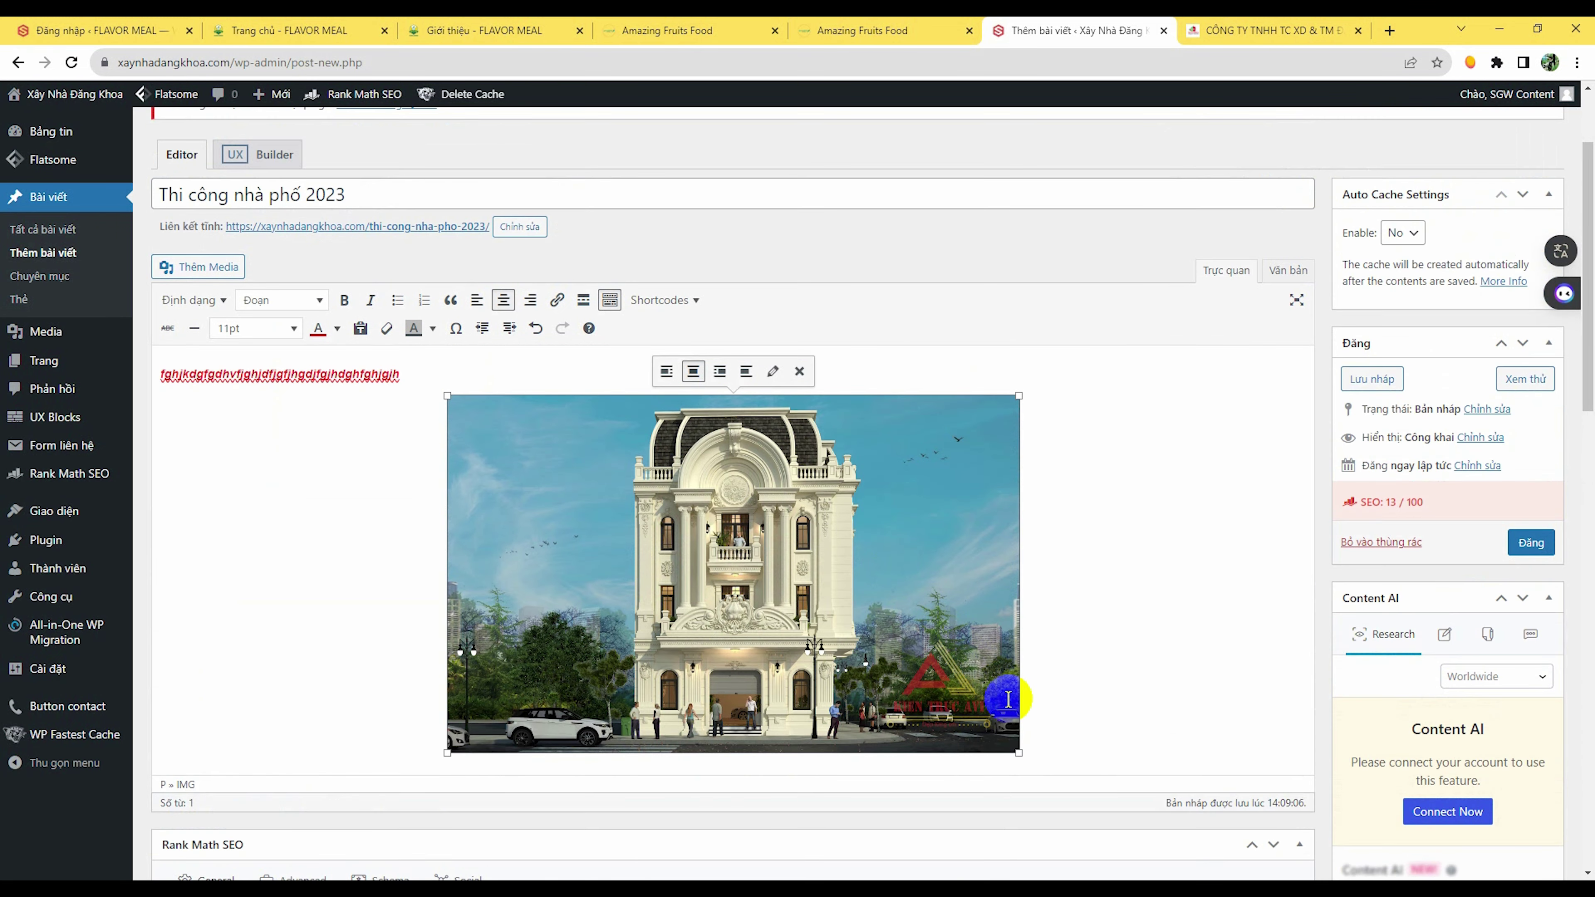
drag(1019, 751, 1054, 787)
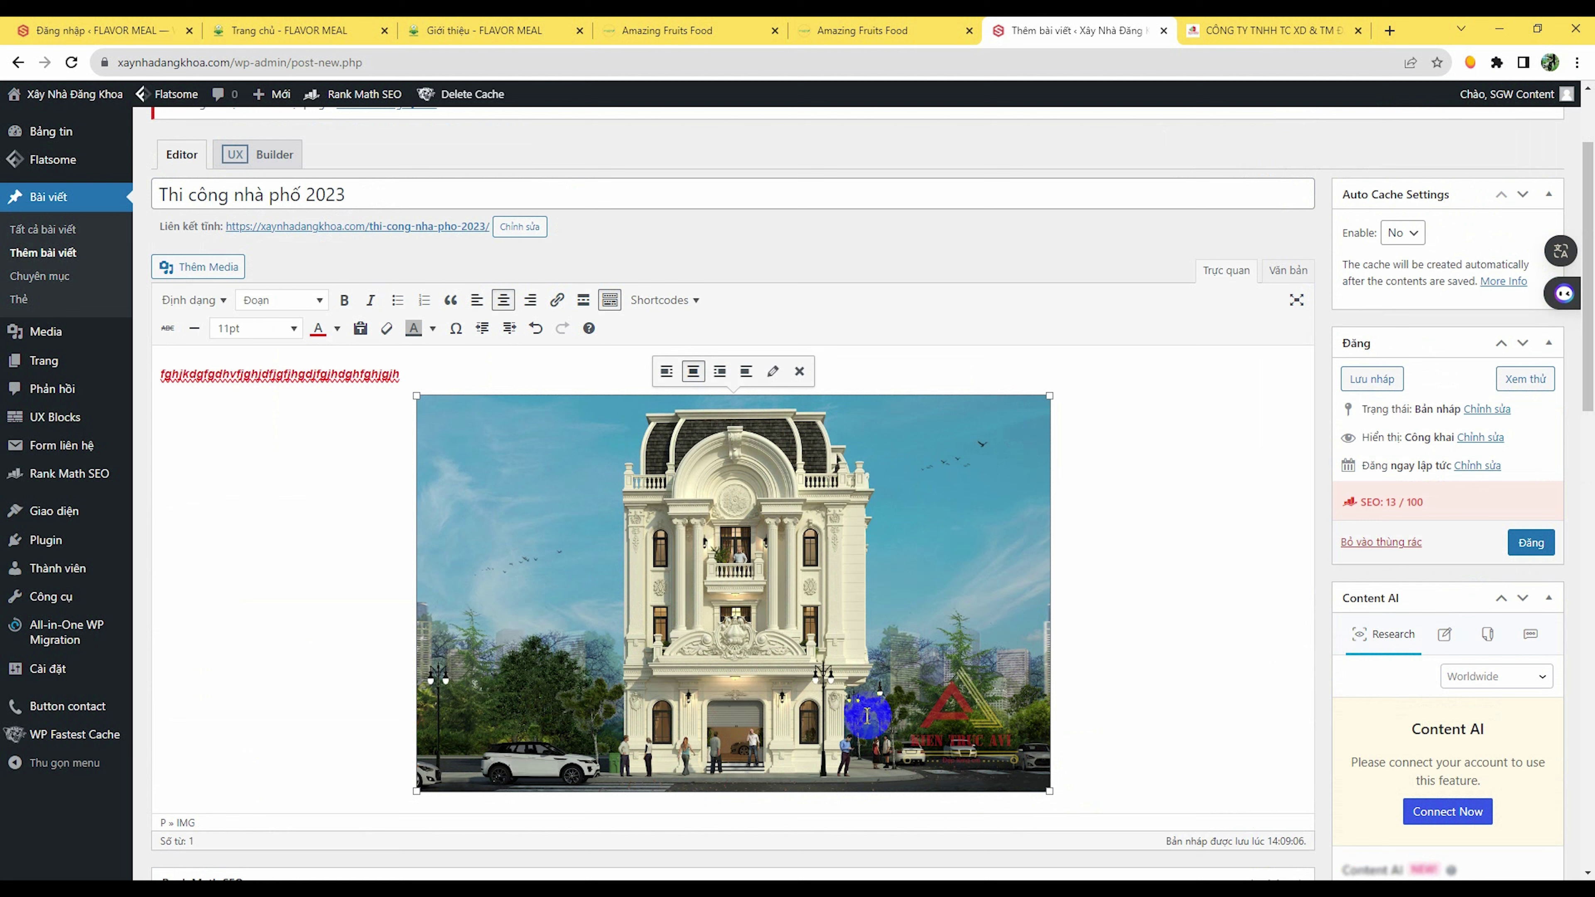
Step: Insert the existing media library image of the white townhouse with arched roofline and blue sky below the first building image
click(1093, 770)
scroll(1093, 770, down, 1)
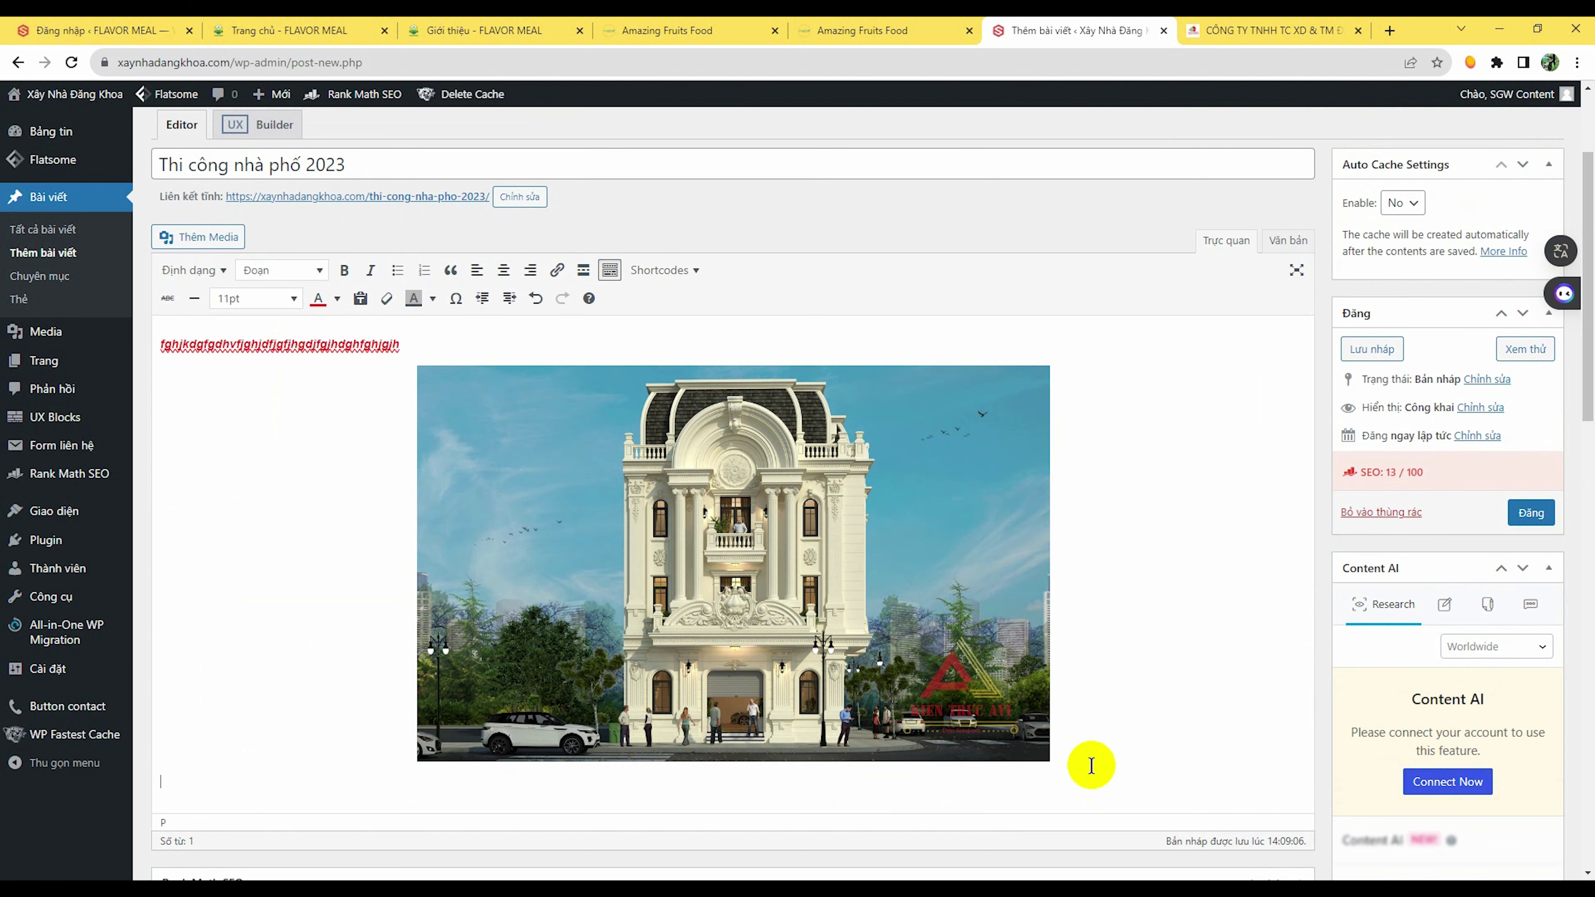
click(207, 239)
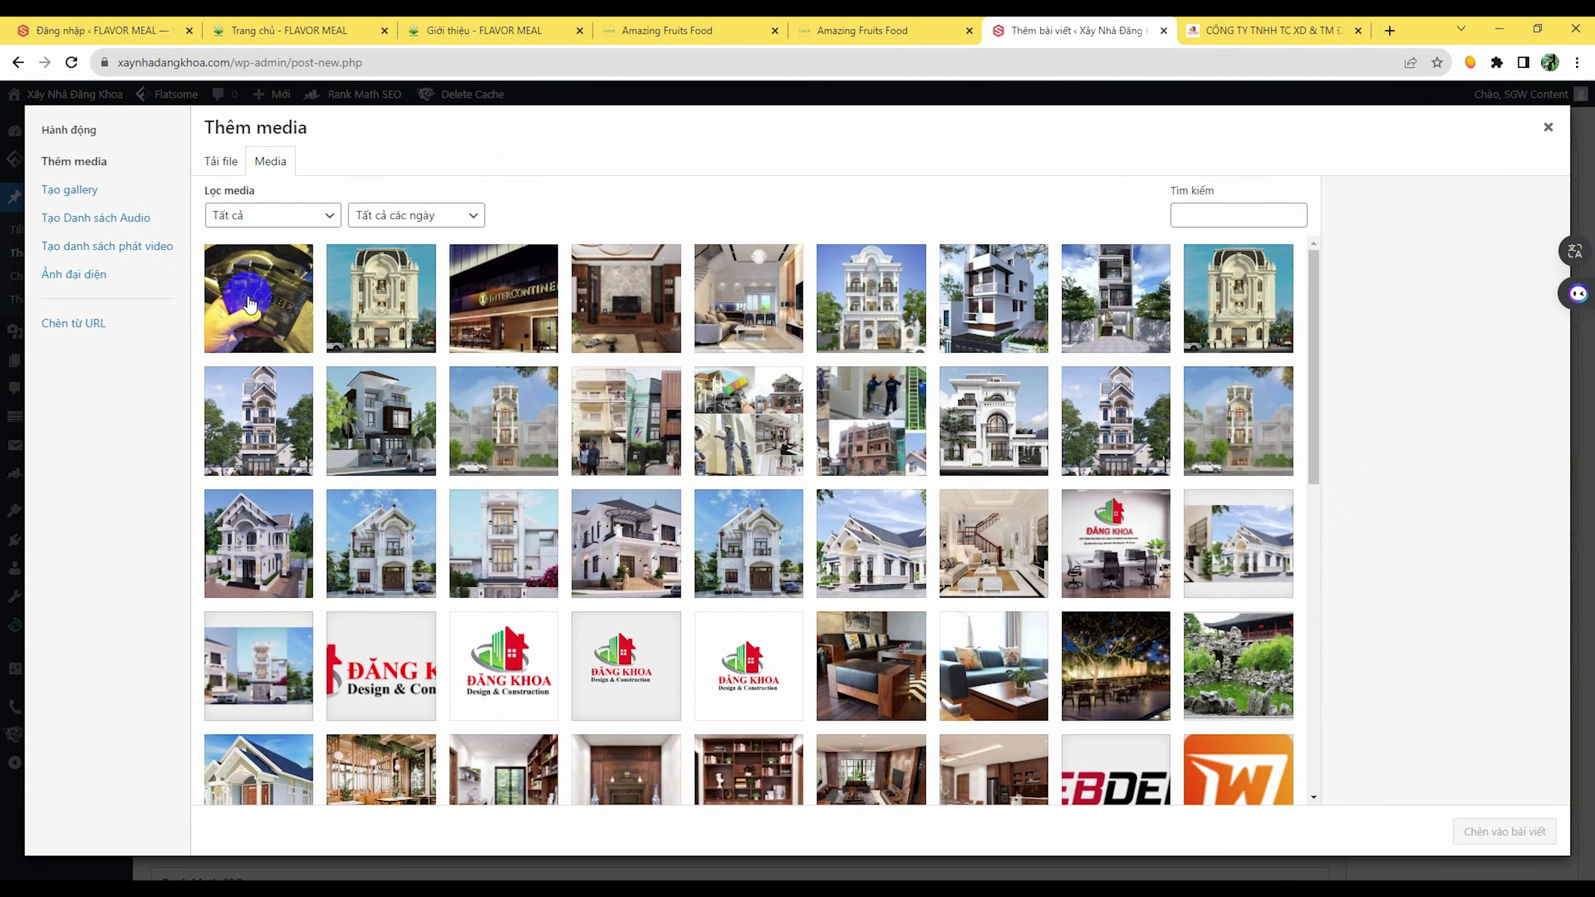
click(909, 325)
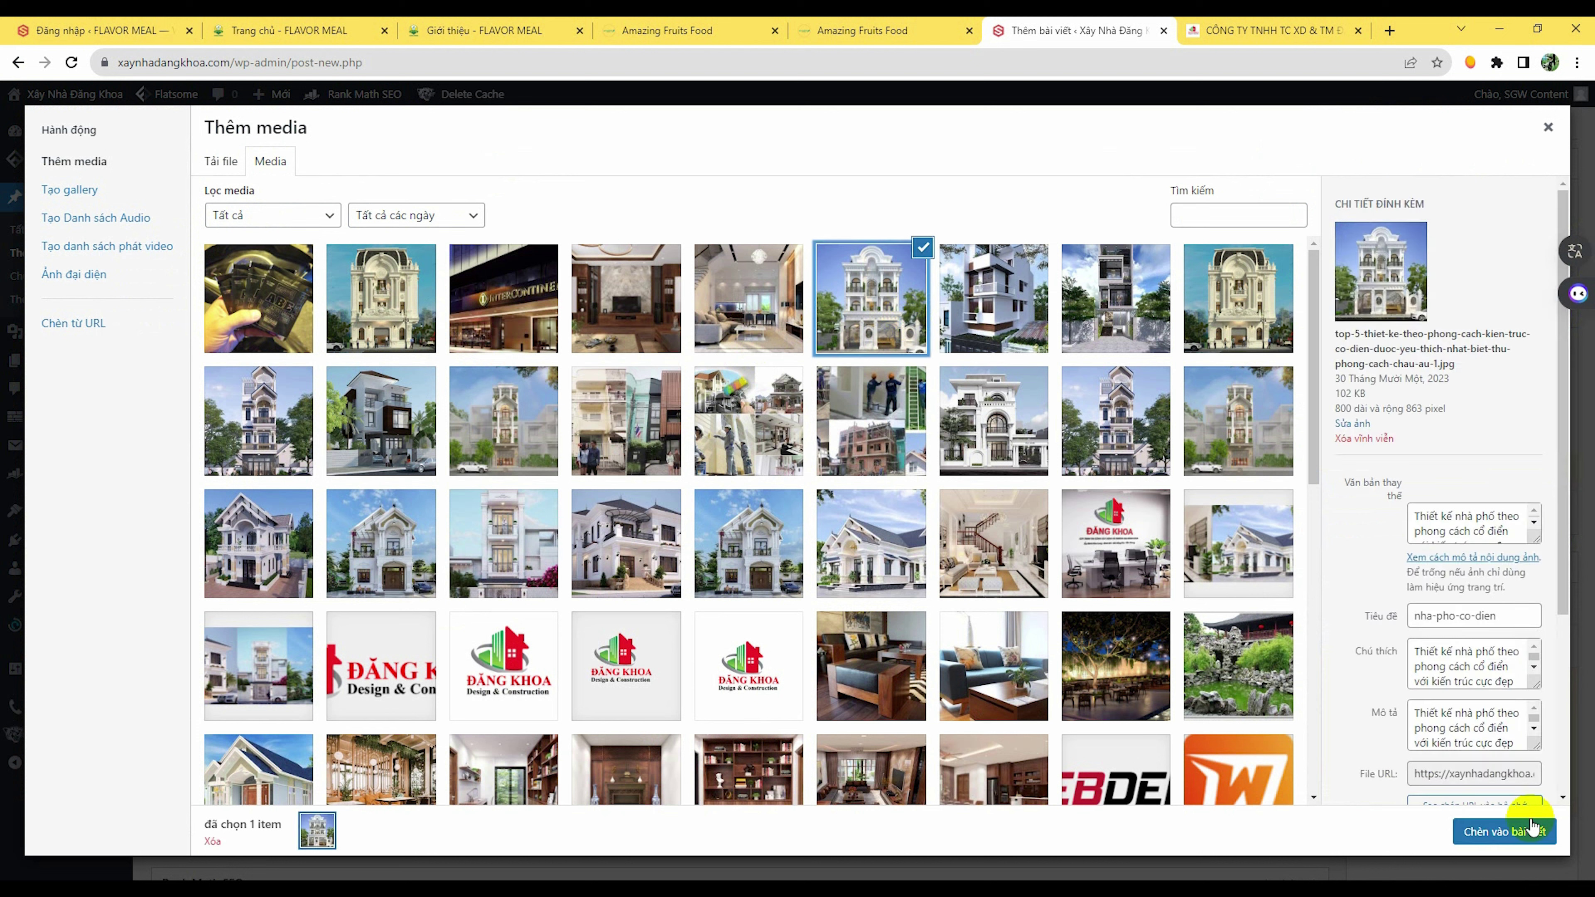
click(1517, 831)
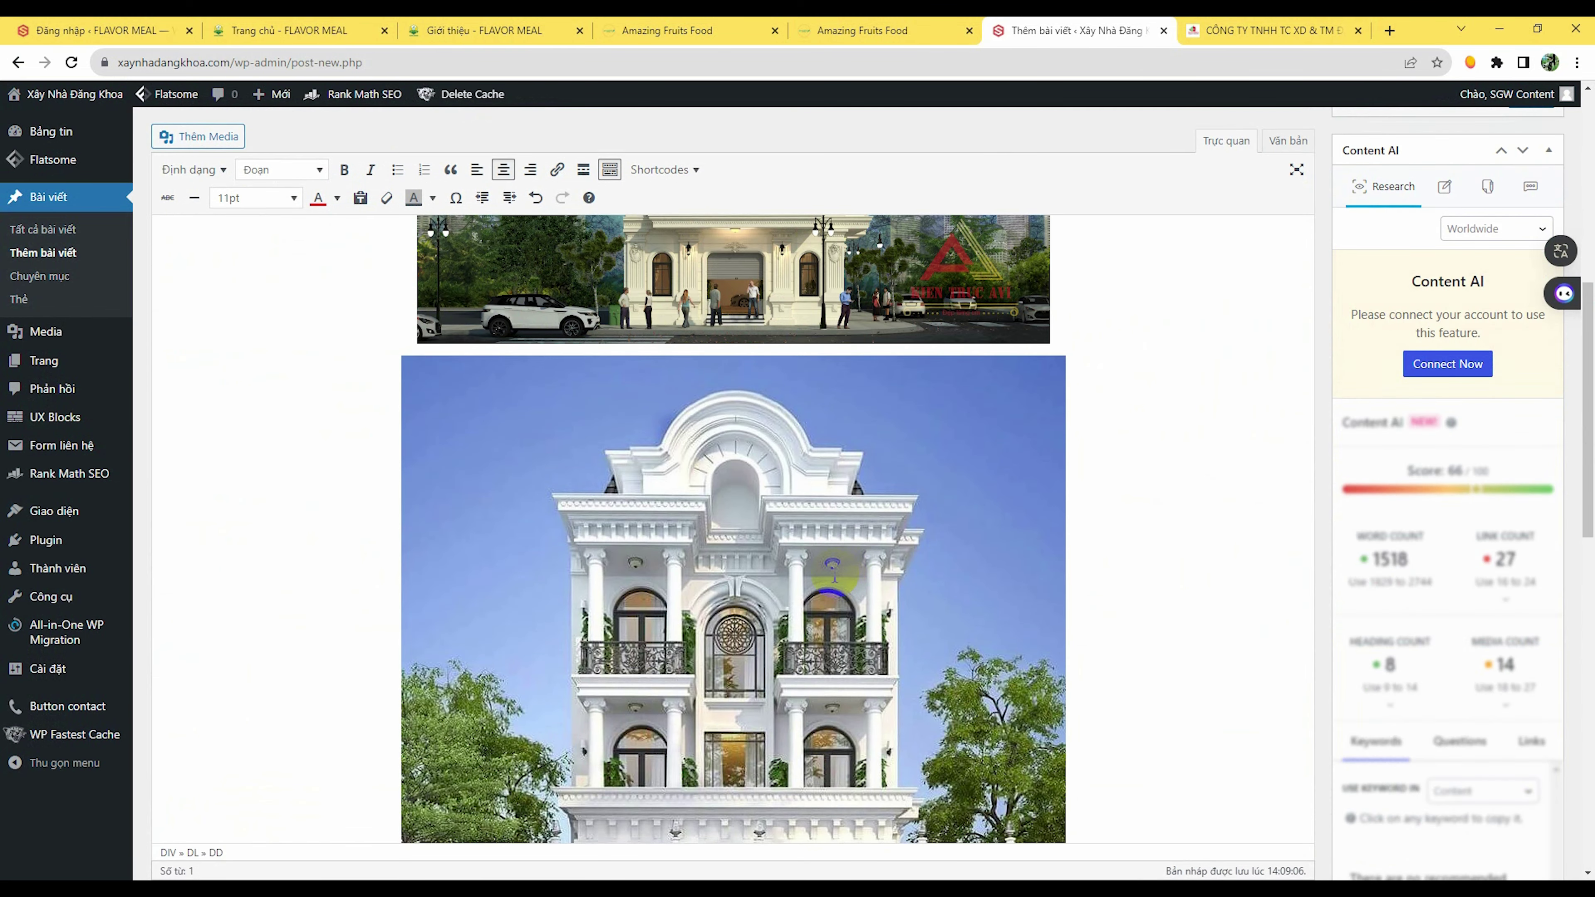
Step: Set both the alternative text and the caption of the first building image to "Hình ảnh 1"
scroll(832, 569, up, 8)
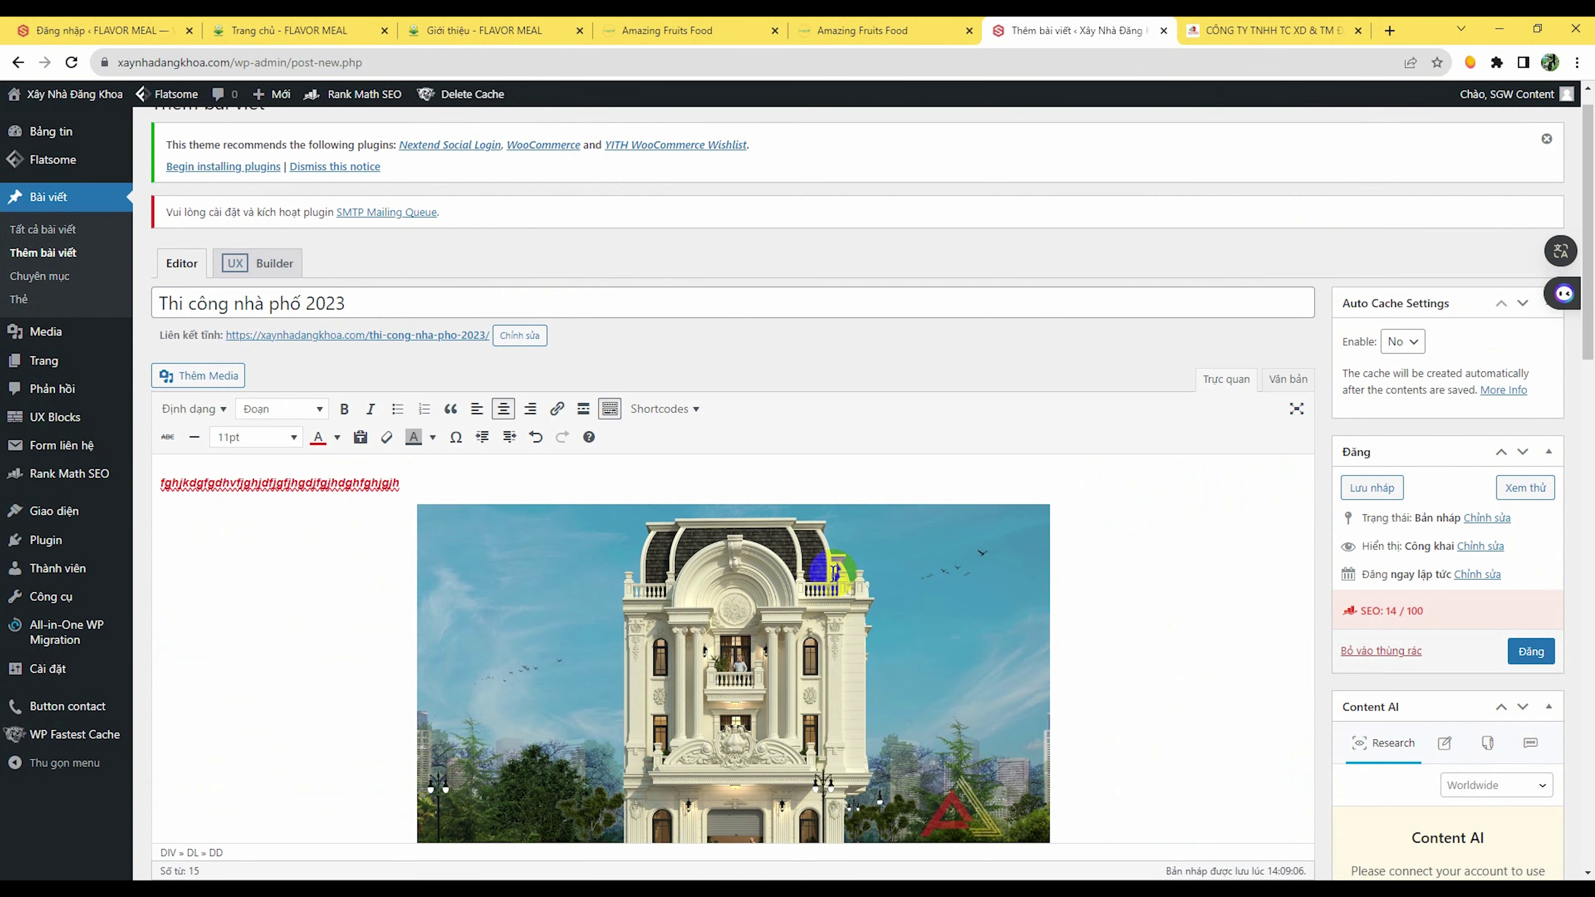
scroll(770, 477, down, 2)
click(769, 478)
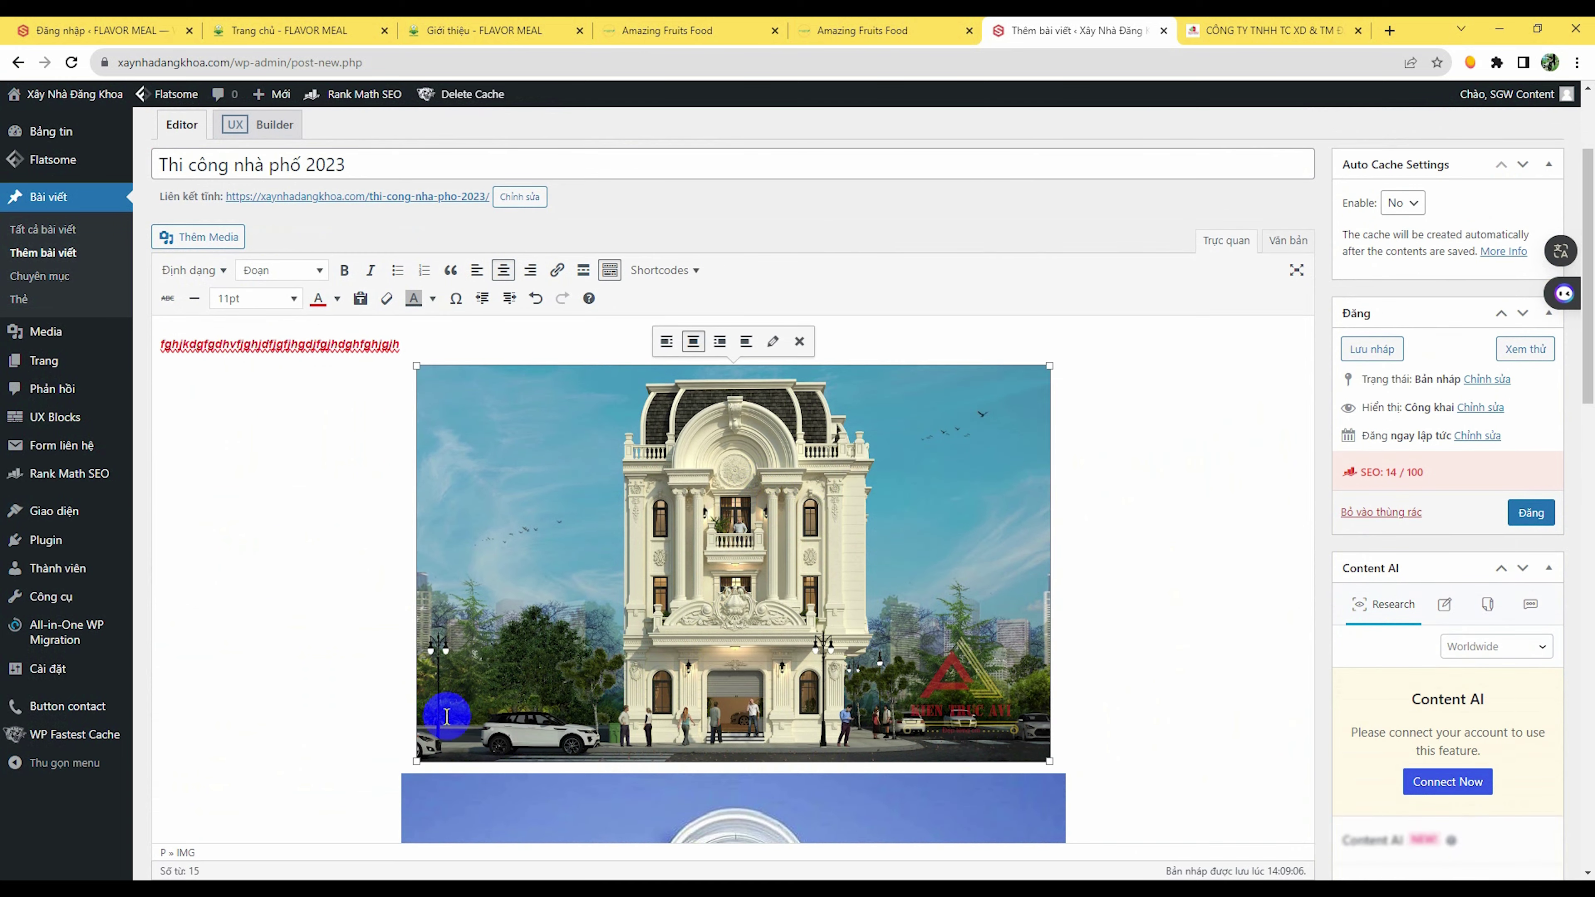
scroll(515, 666, down, 2)
scroll(619, 597, down, 5)
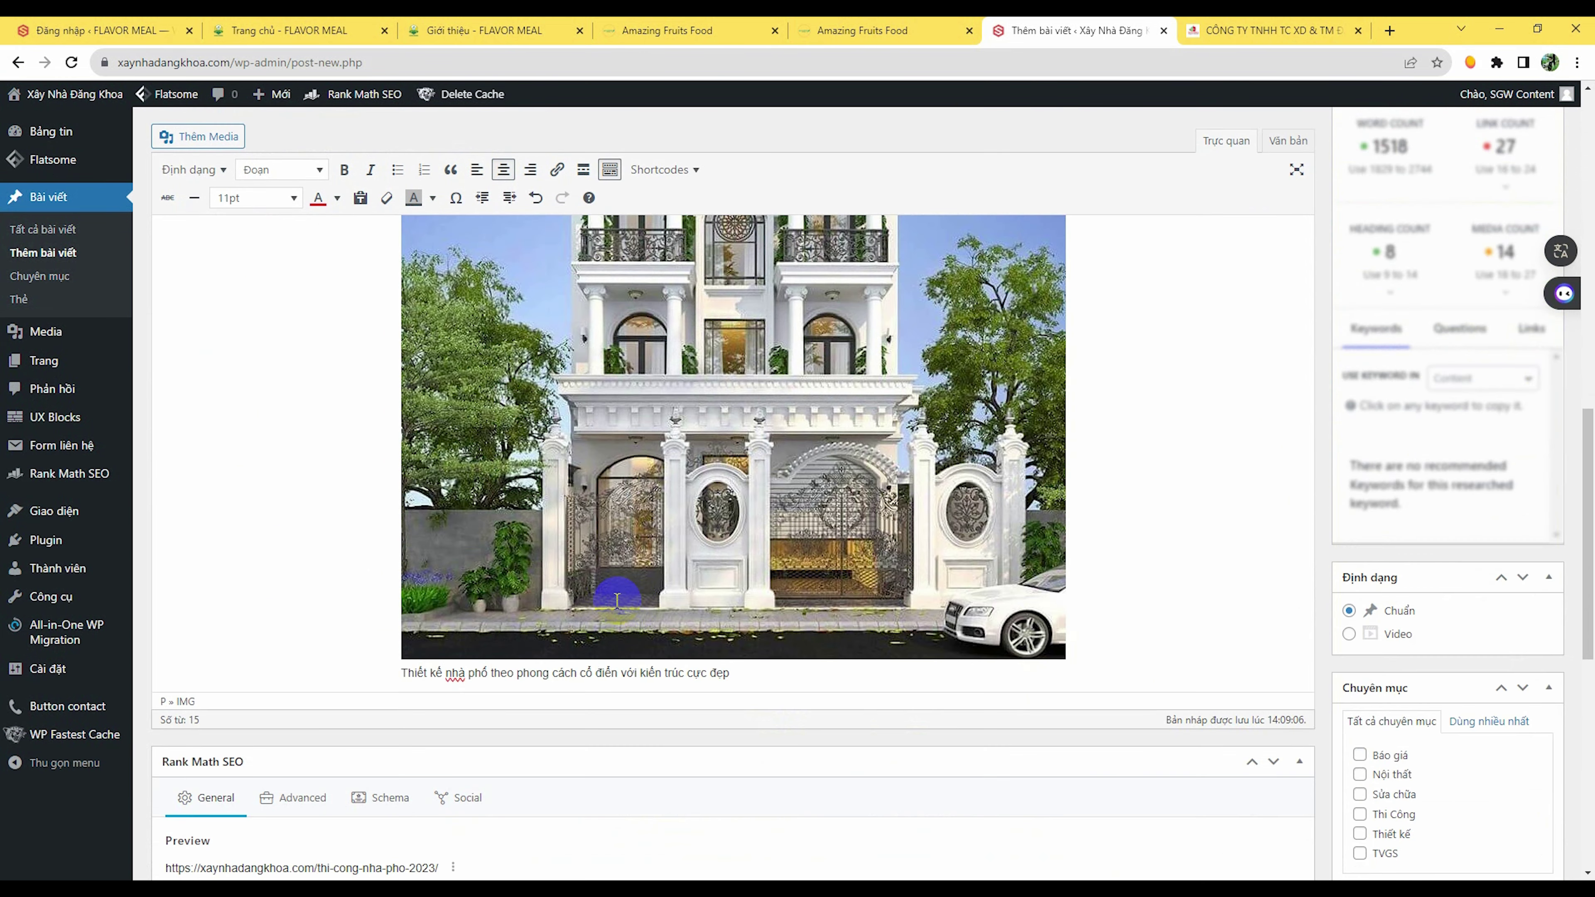
scroll(659, 727, up, 10)
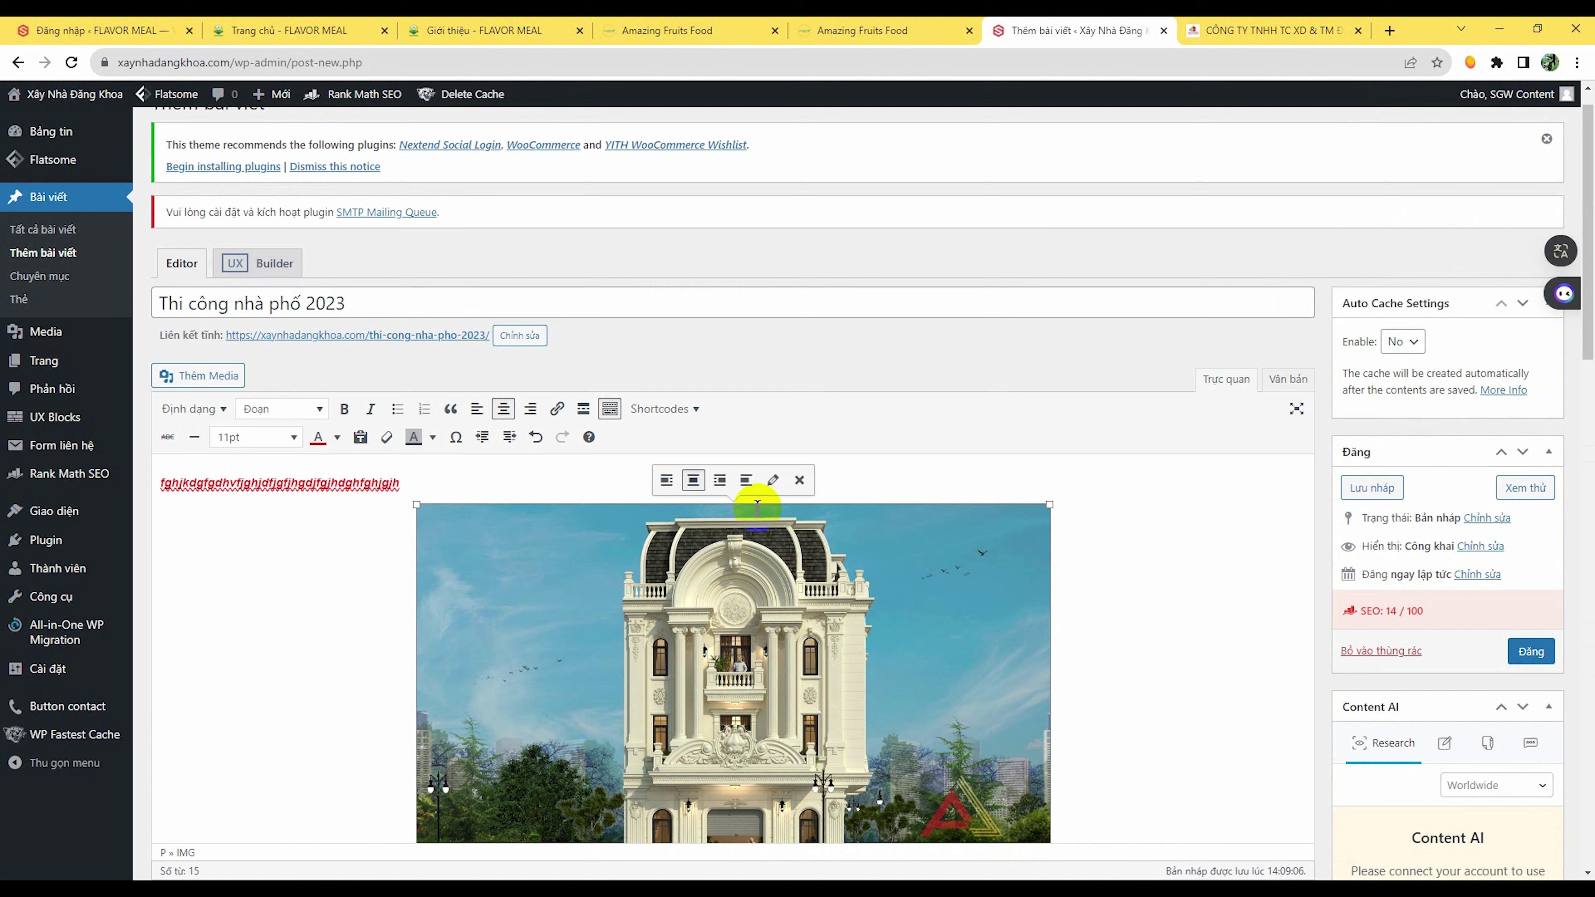
click(772, 483)
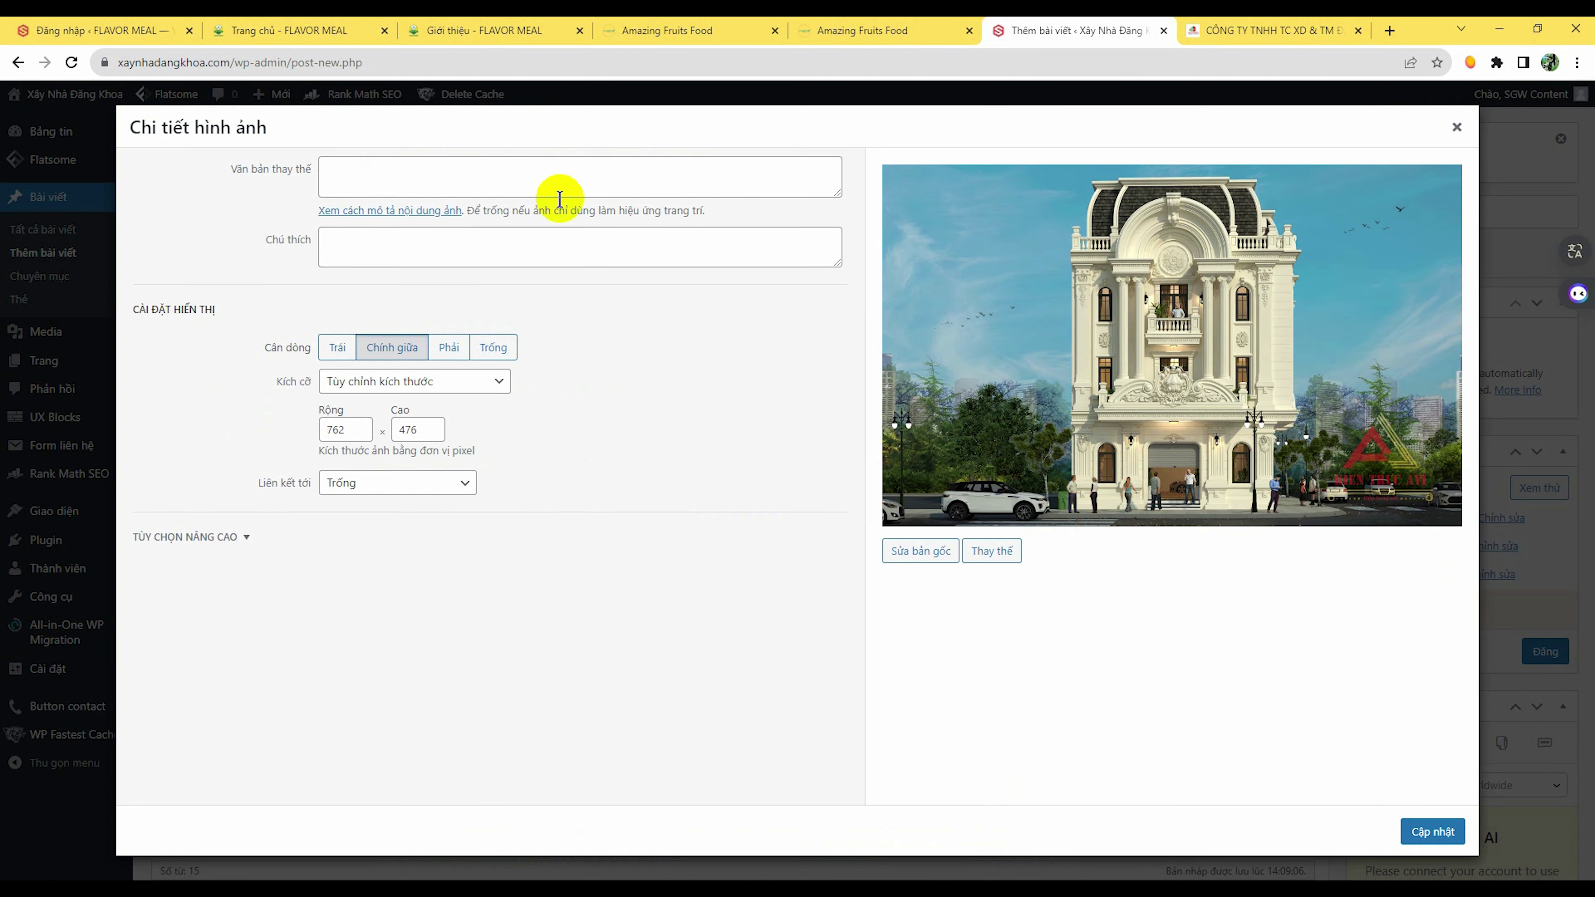
click(493, 182)
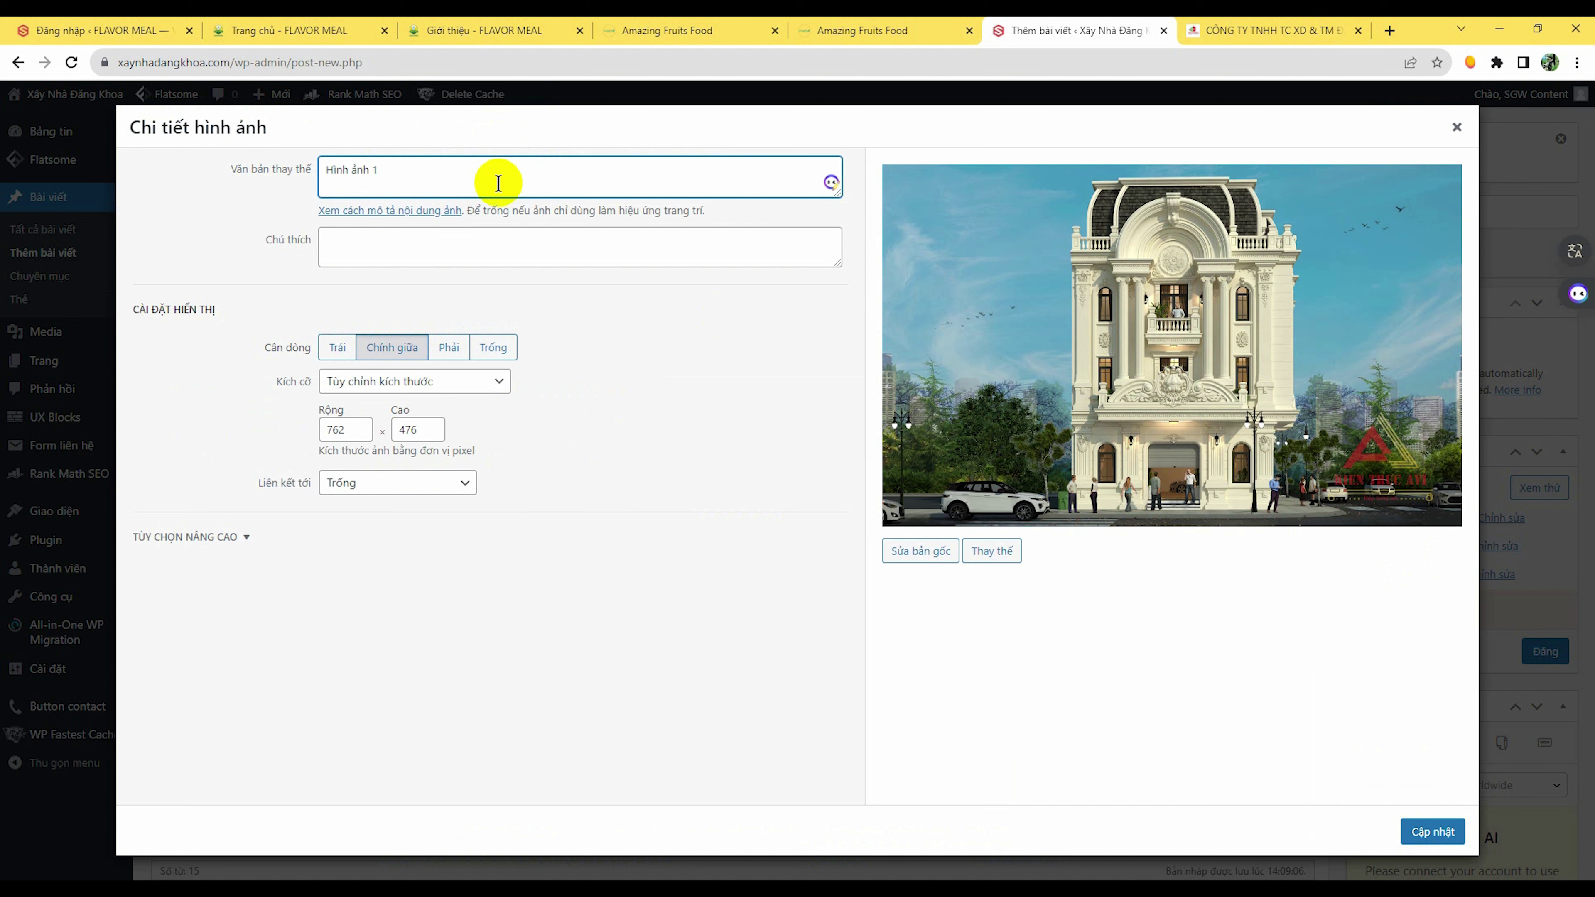
key(ctrl+c)
click(453, 246)
key(ctrl+v)
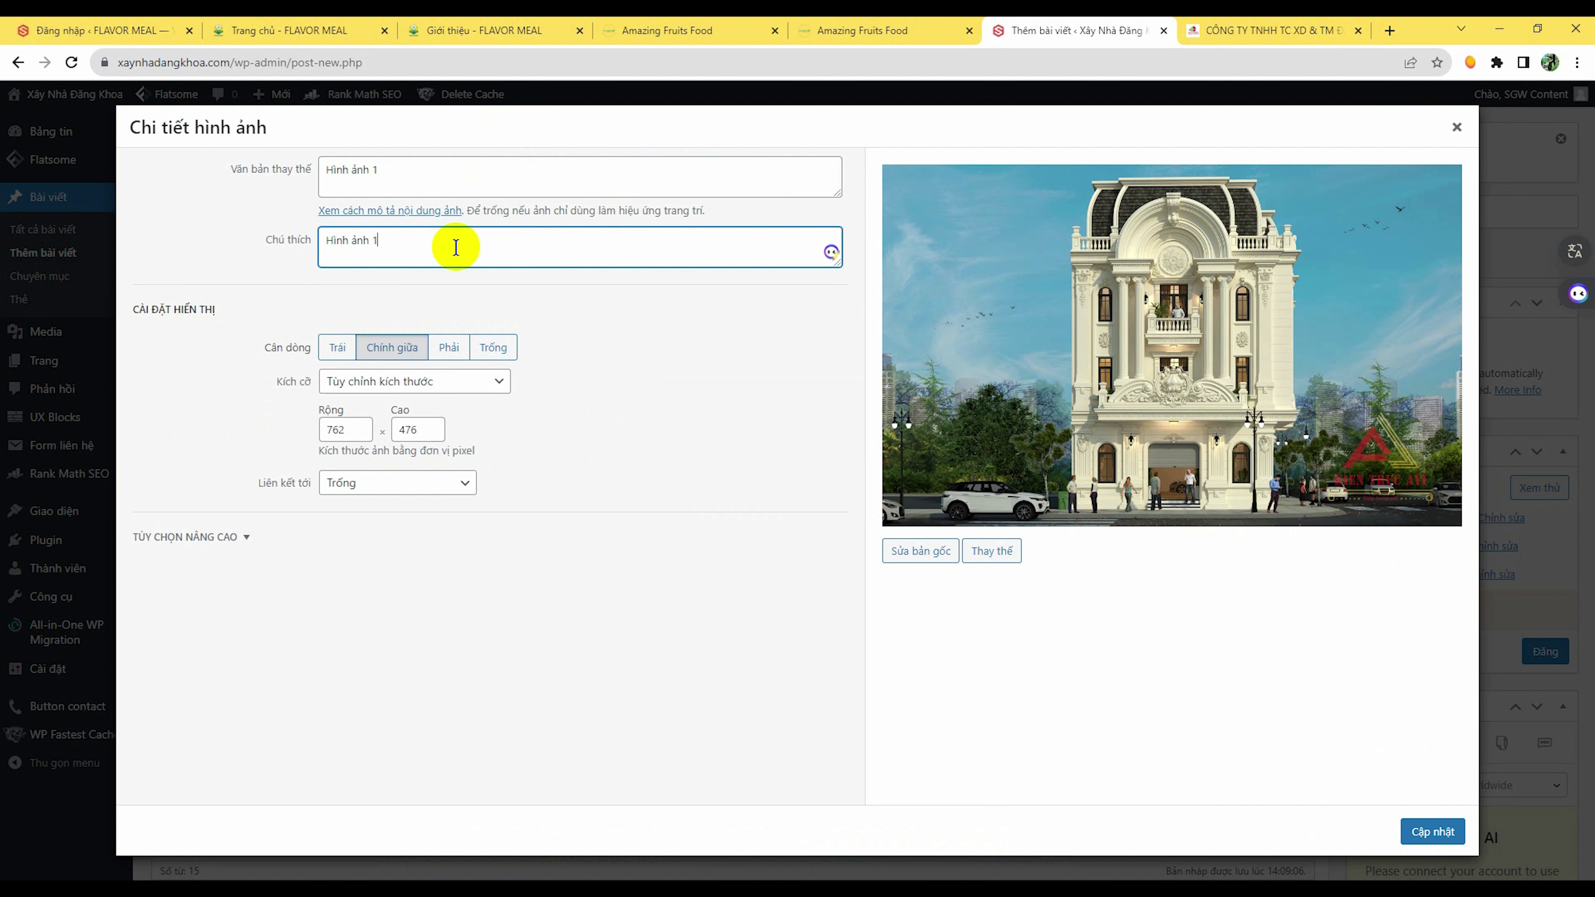
click(1450, 850)
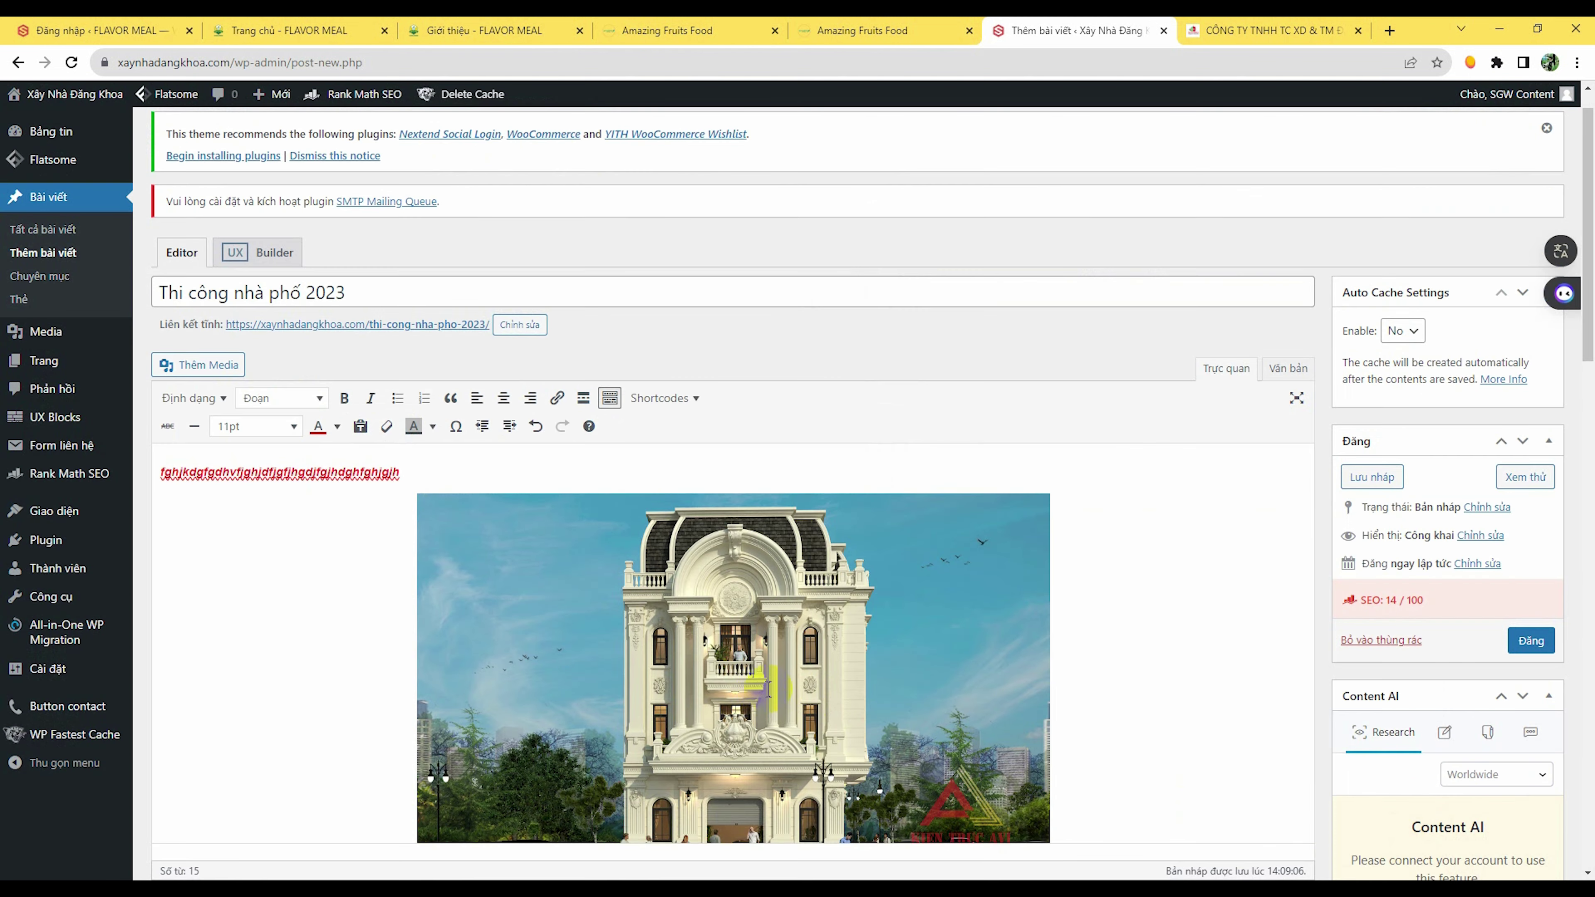
Step: Add a blank line between the "Hình ảnh 1" caption and the second building image
scroll(785, 685, down, 5)
click(473, 625)
click(390, 639)
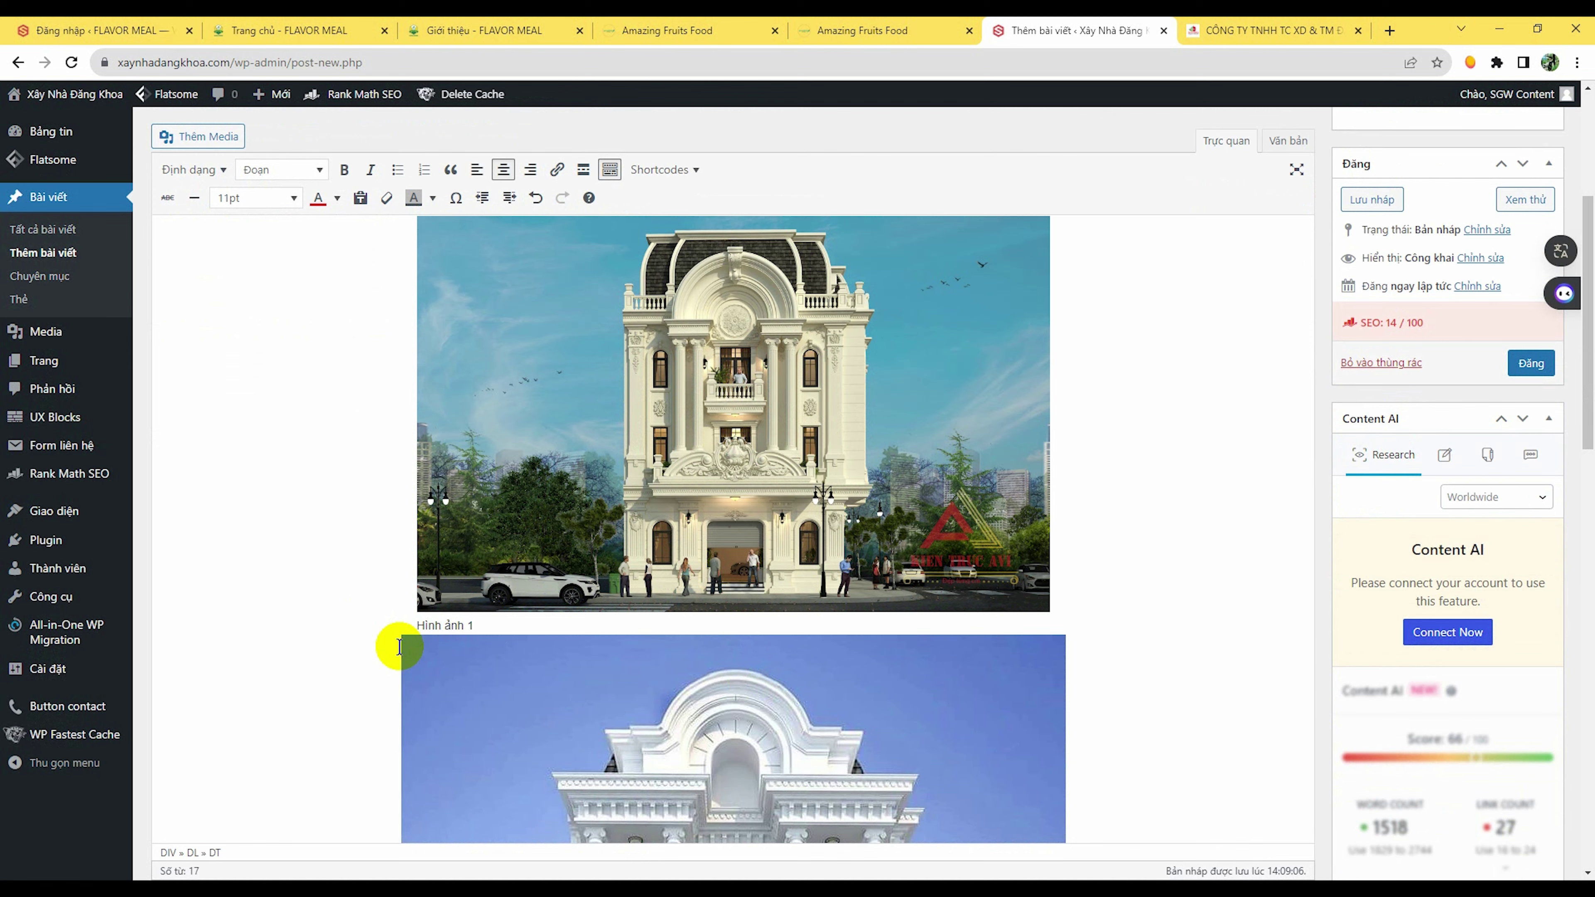
key(Return)
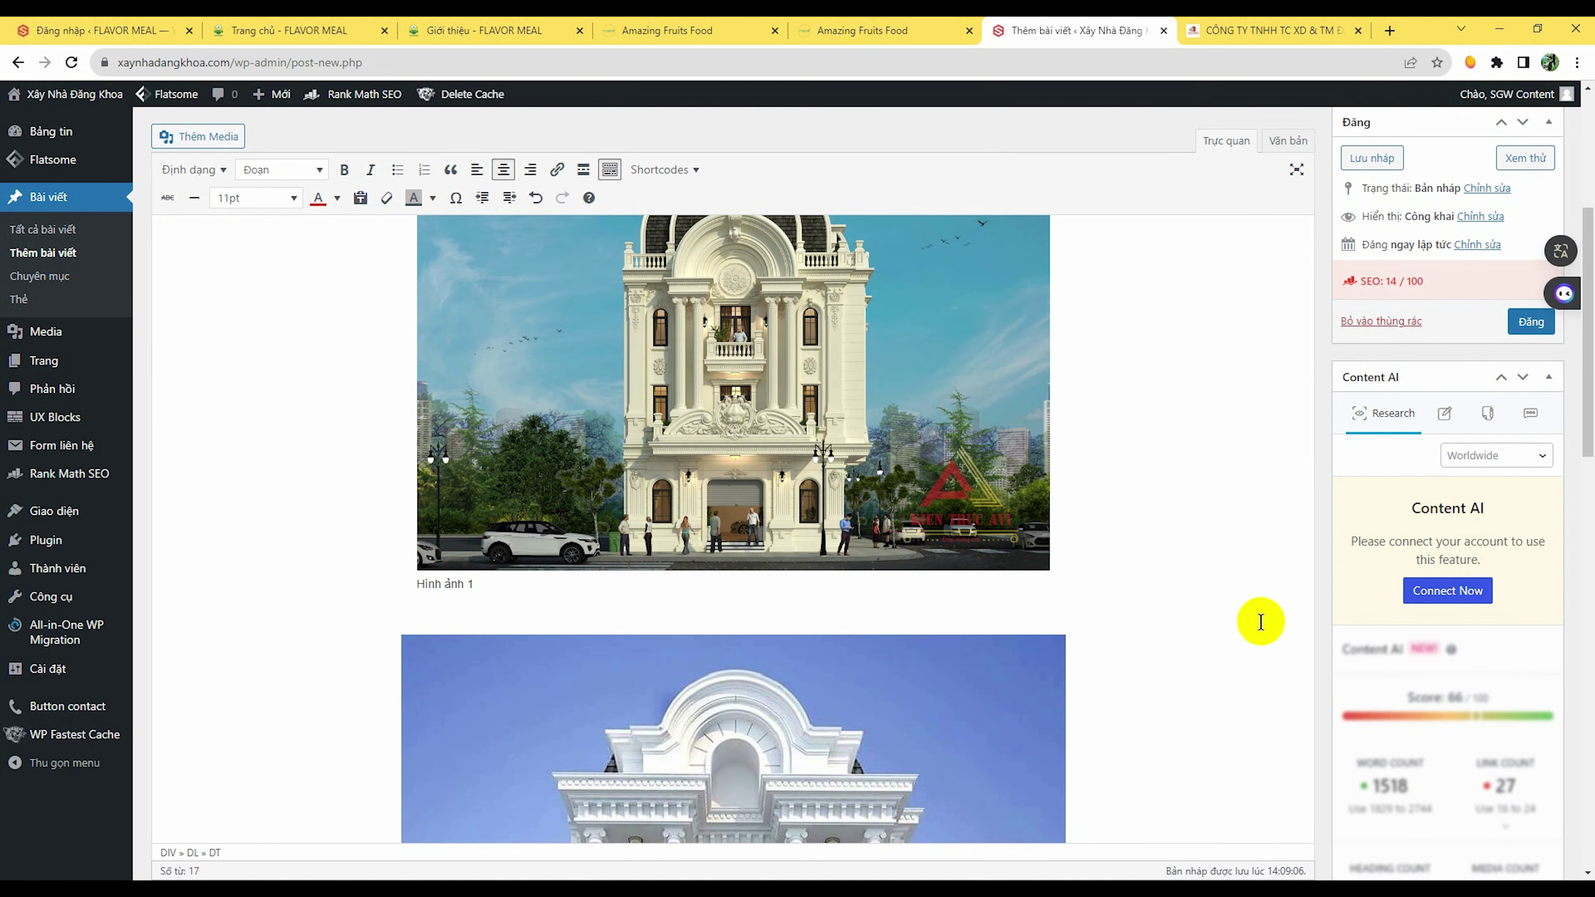
scroll(1194, 603, down, 4)
click(1183, 602)
scroll(1254, 460, up, 6)
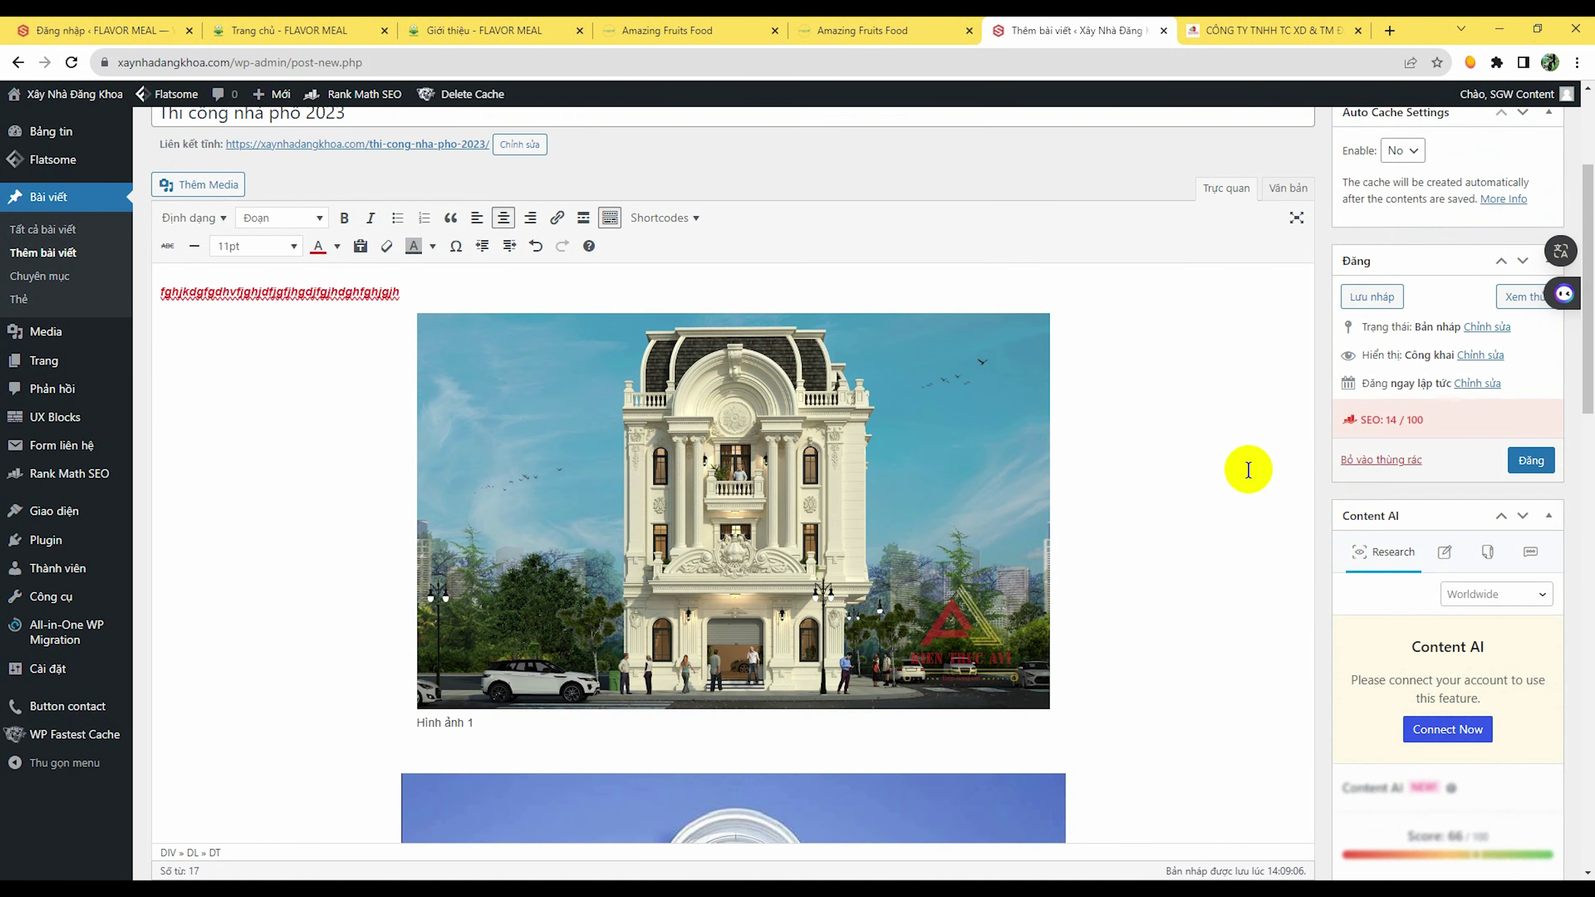
Step: Assign the post to the Thi Công category only
scroll(1231, 478, down, 8)
scroll(1278, 659, up, 4)
scroll(1392, 641, down, 1)
scroll(1392, 636, down, 10)
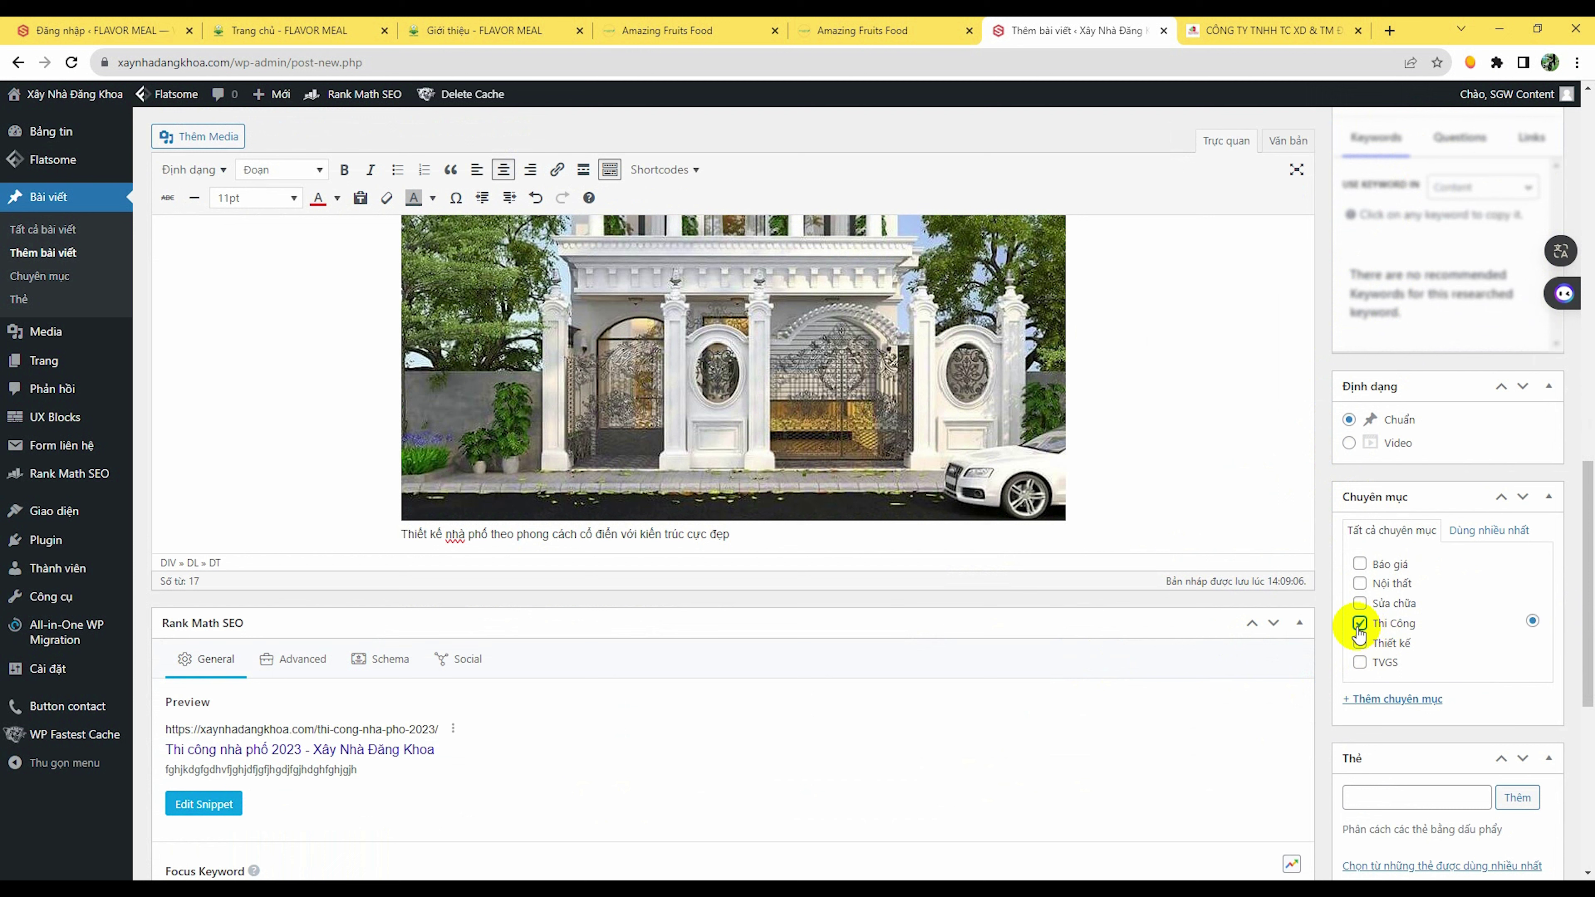
click(1360, 624)
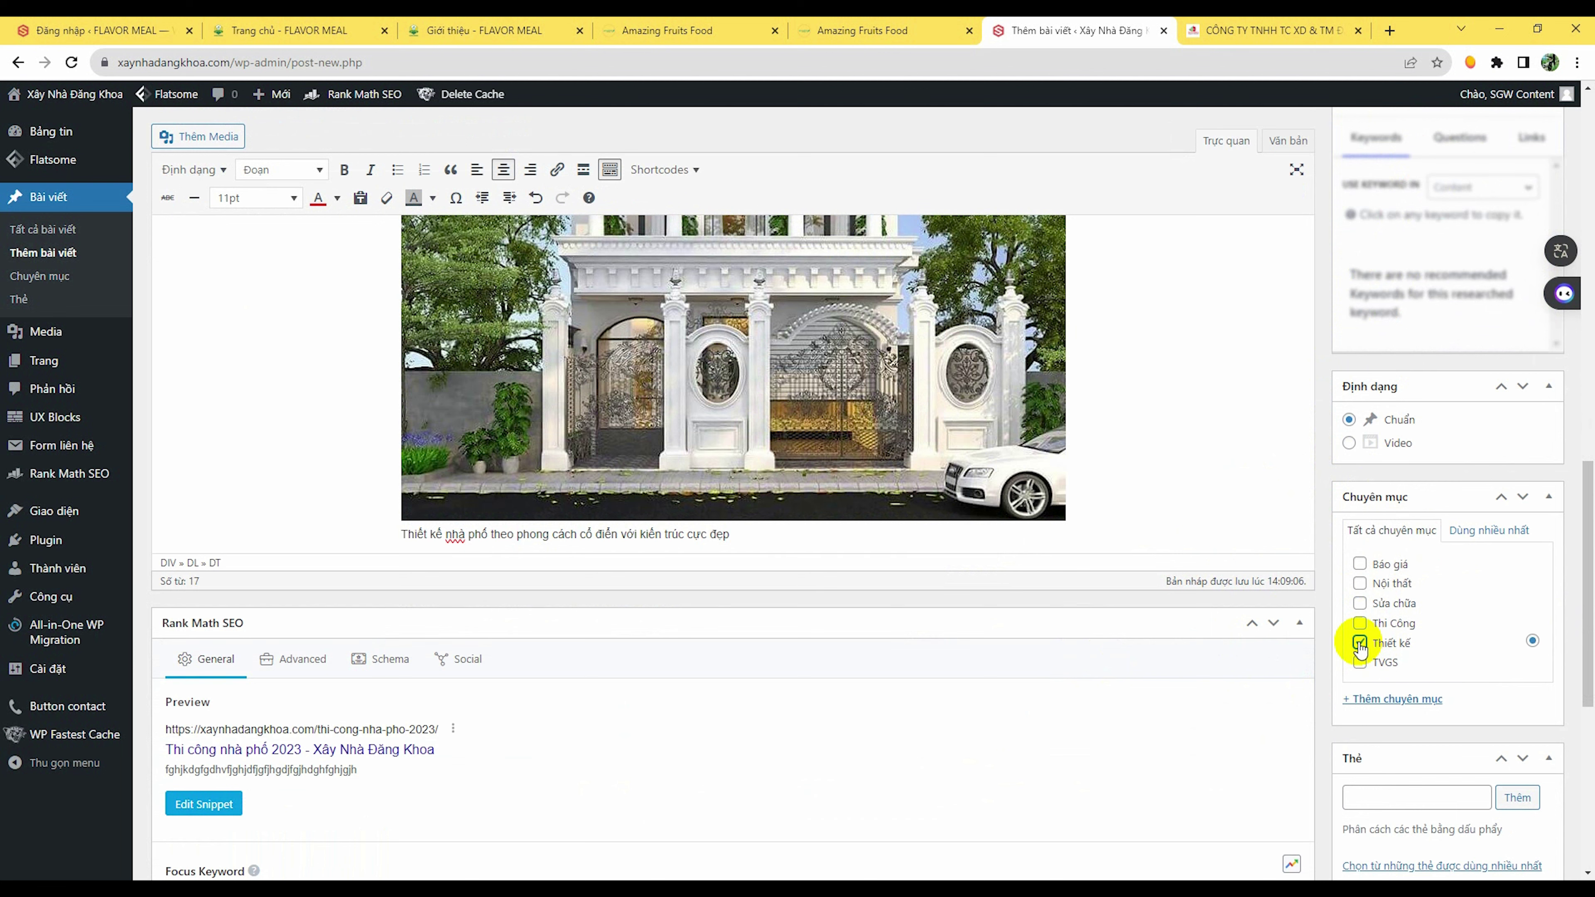
click(1362, 624)
Step: Upload Thiet-ke-nha-pho-kien-truc-co-dien-Phap-KT19040.jpg from the Downloads folder and set it as the post's featured image
scroll(1365, 622, down, 5)
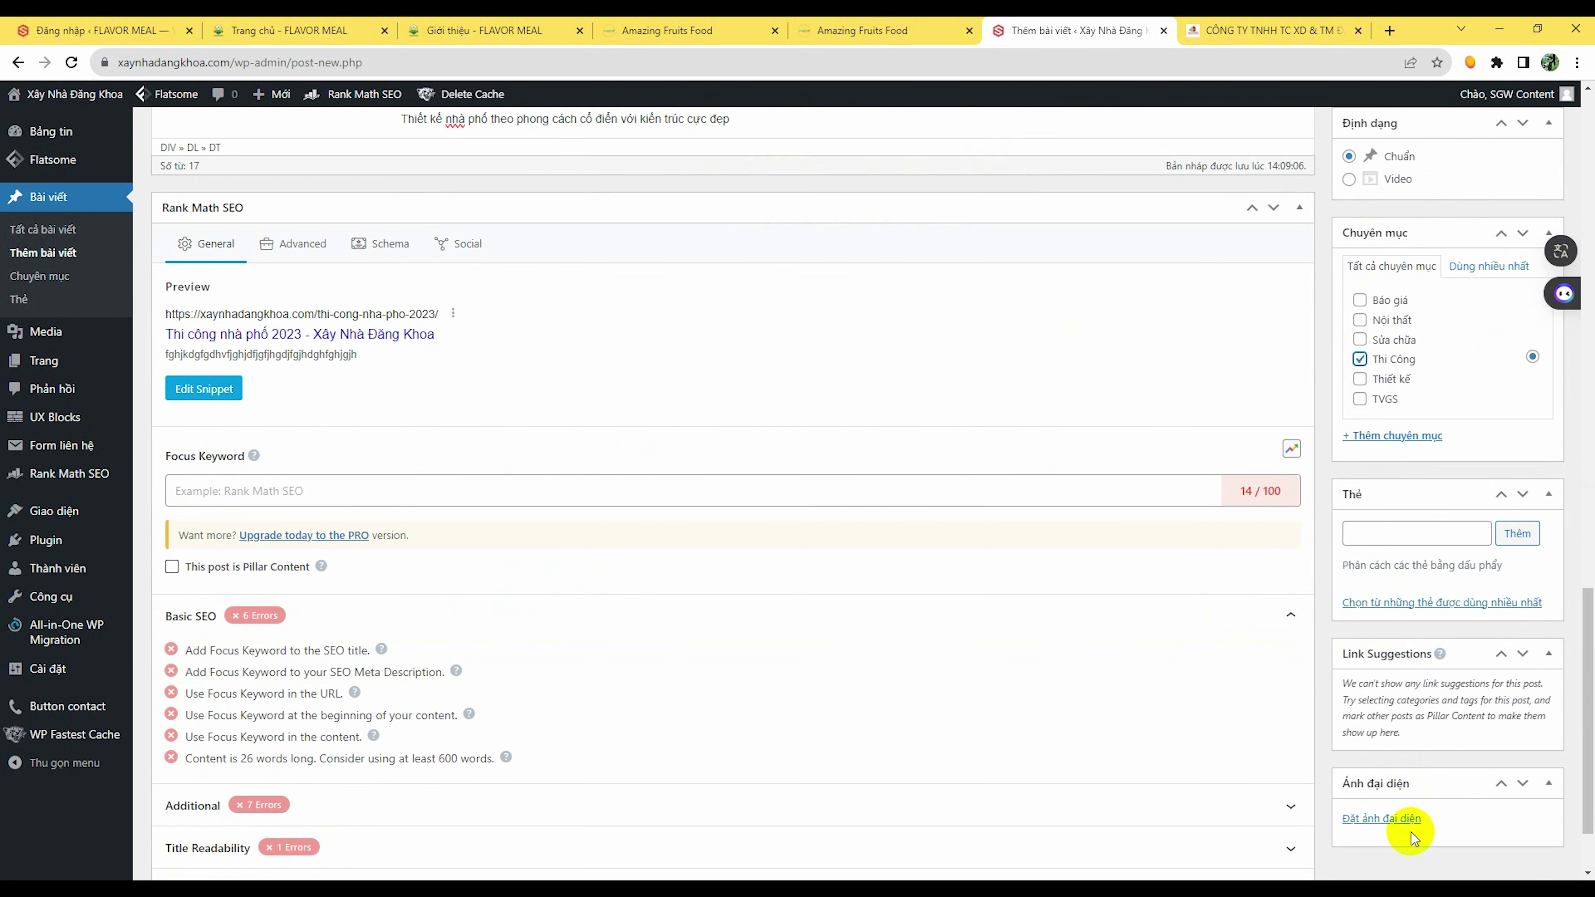
click(1389, 819)
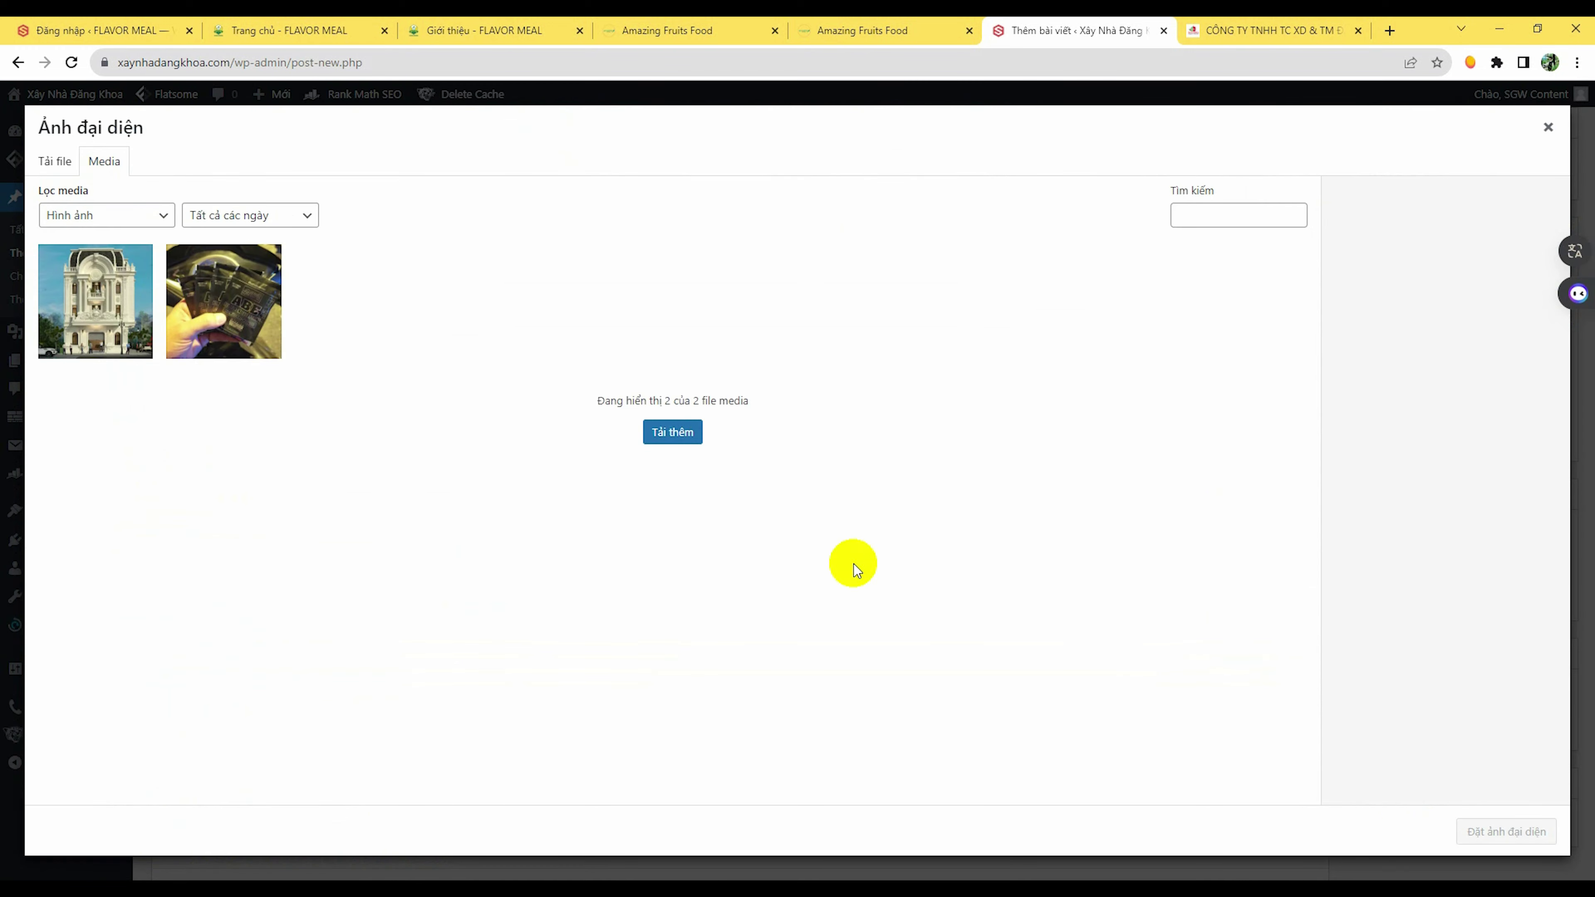
click(57, 162)
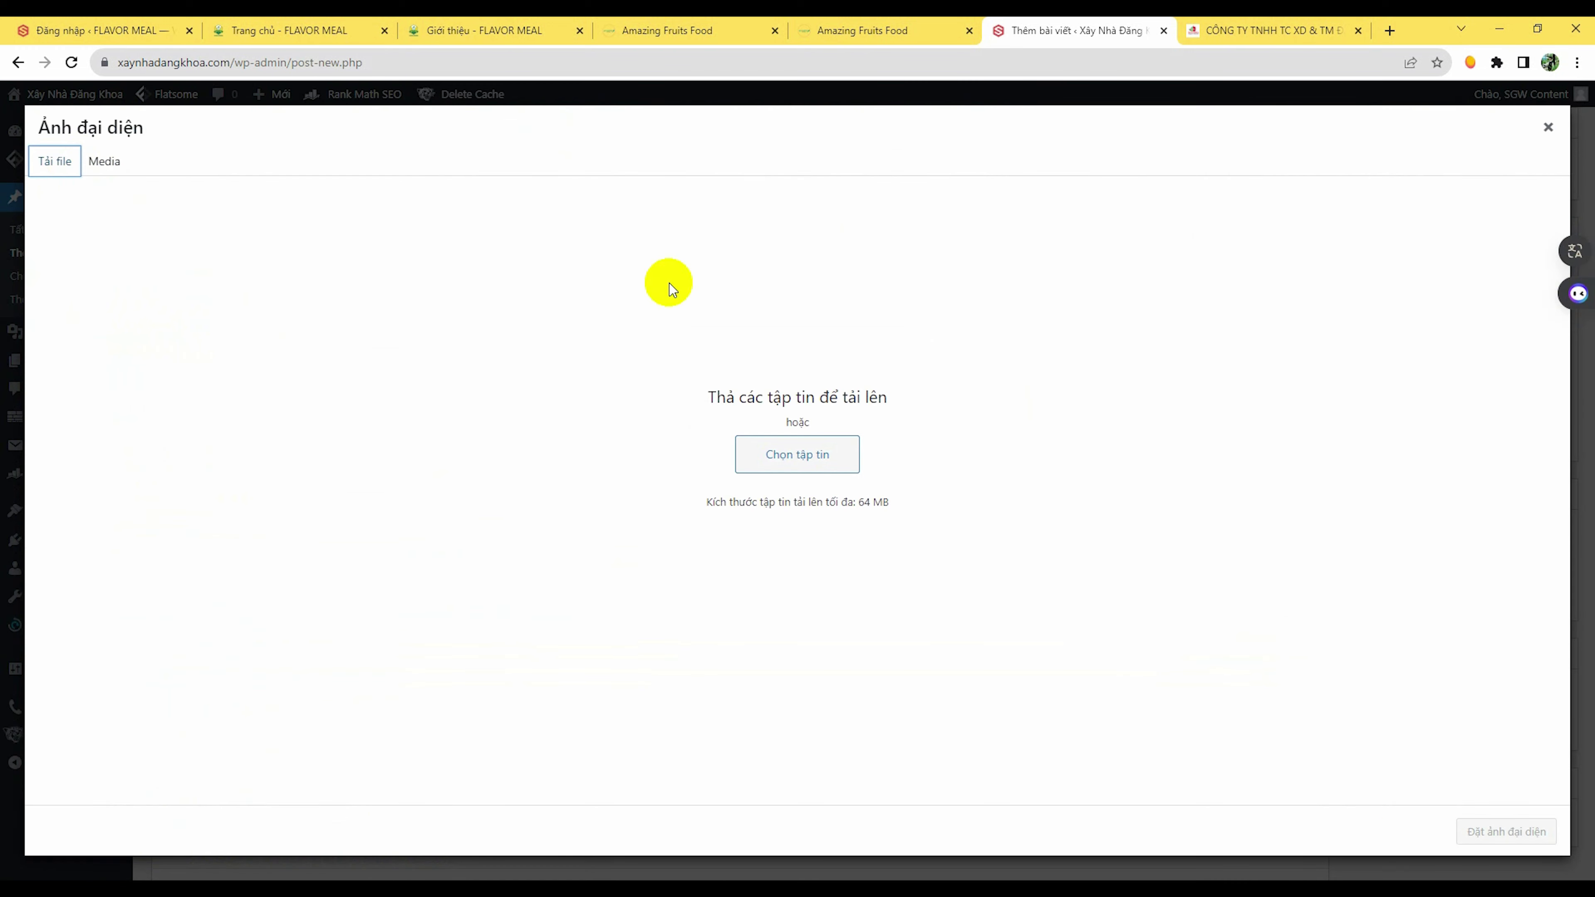
click(784, 462)
scroll(283, 352, down, 3)
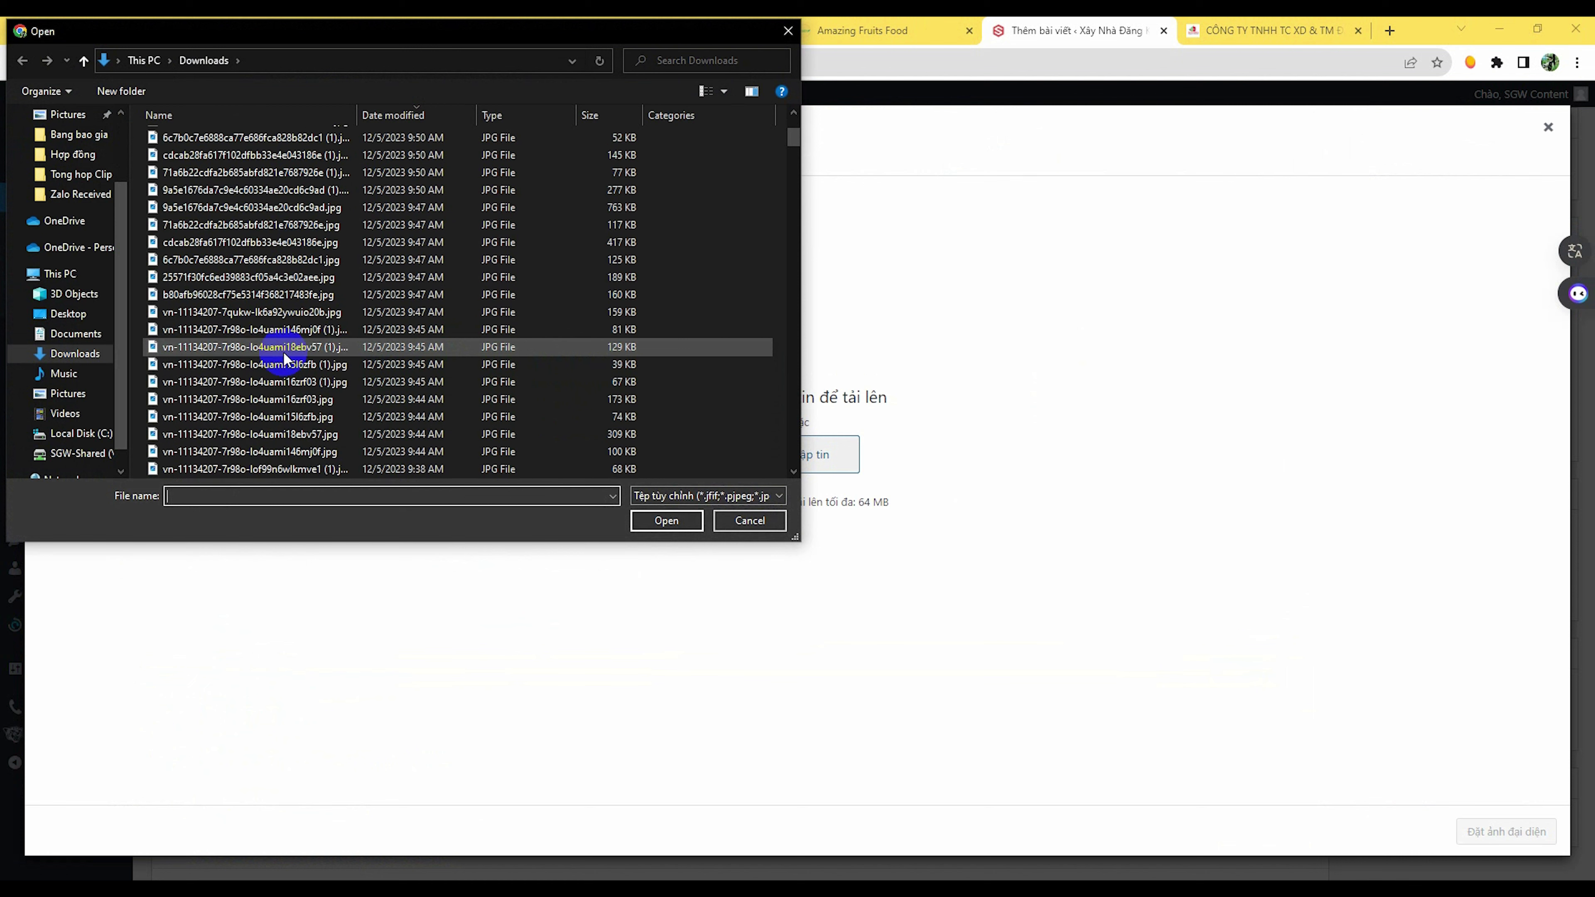
scroll(283, 352, down, 15)
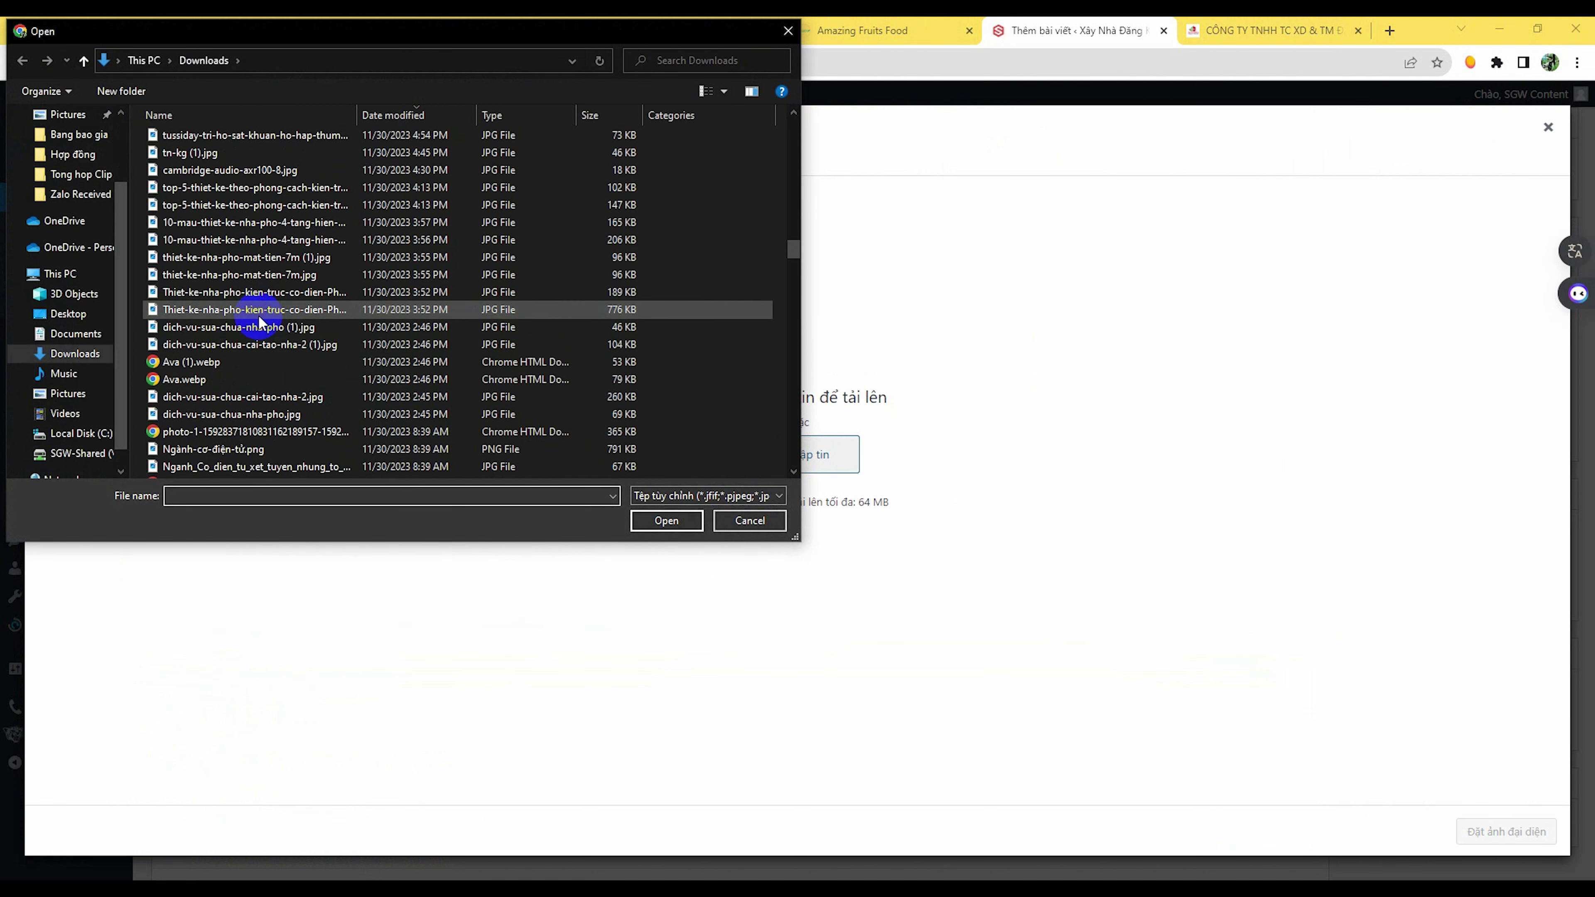
click(258, 313)
click(666, 521)
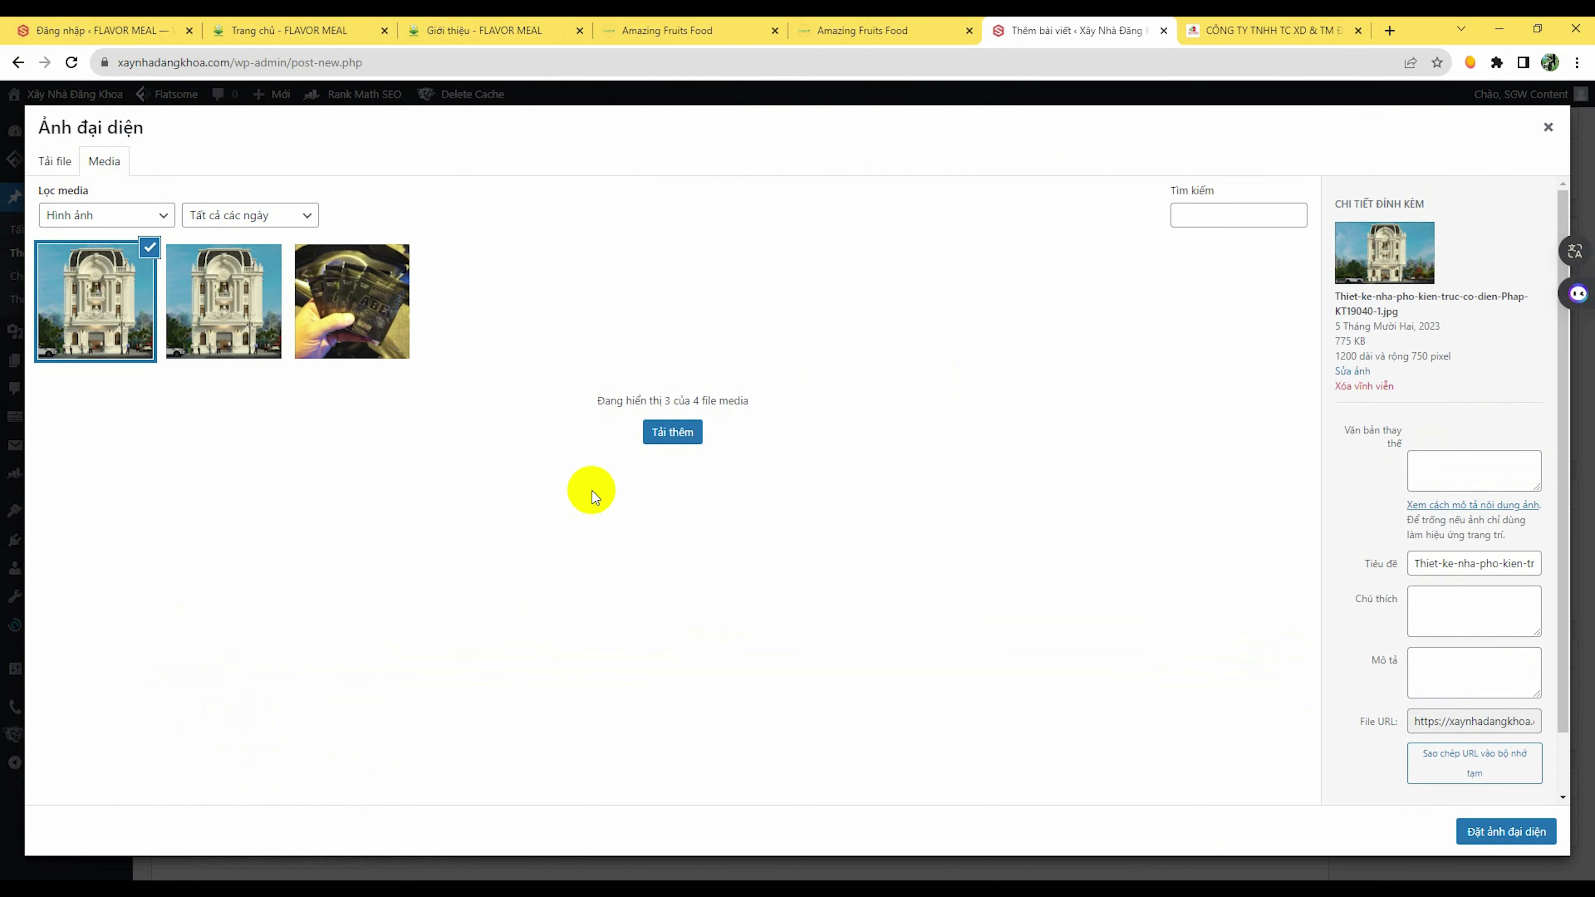
click(1501, 836)
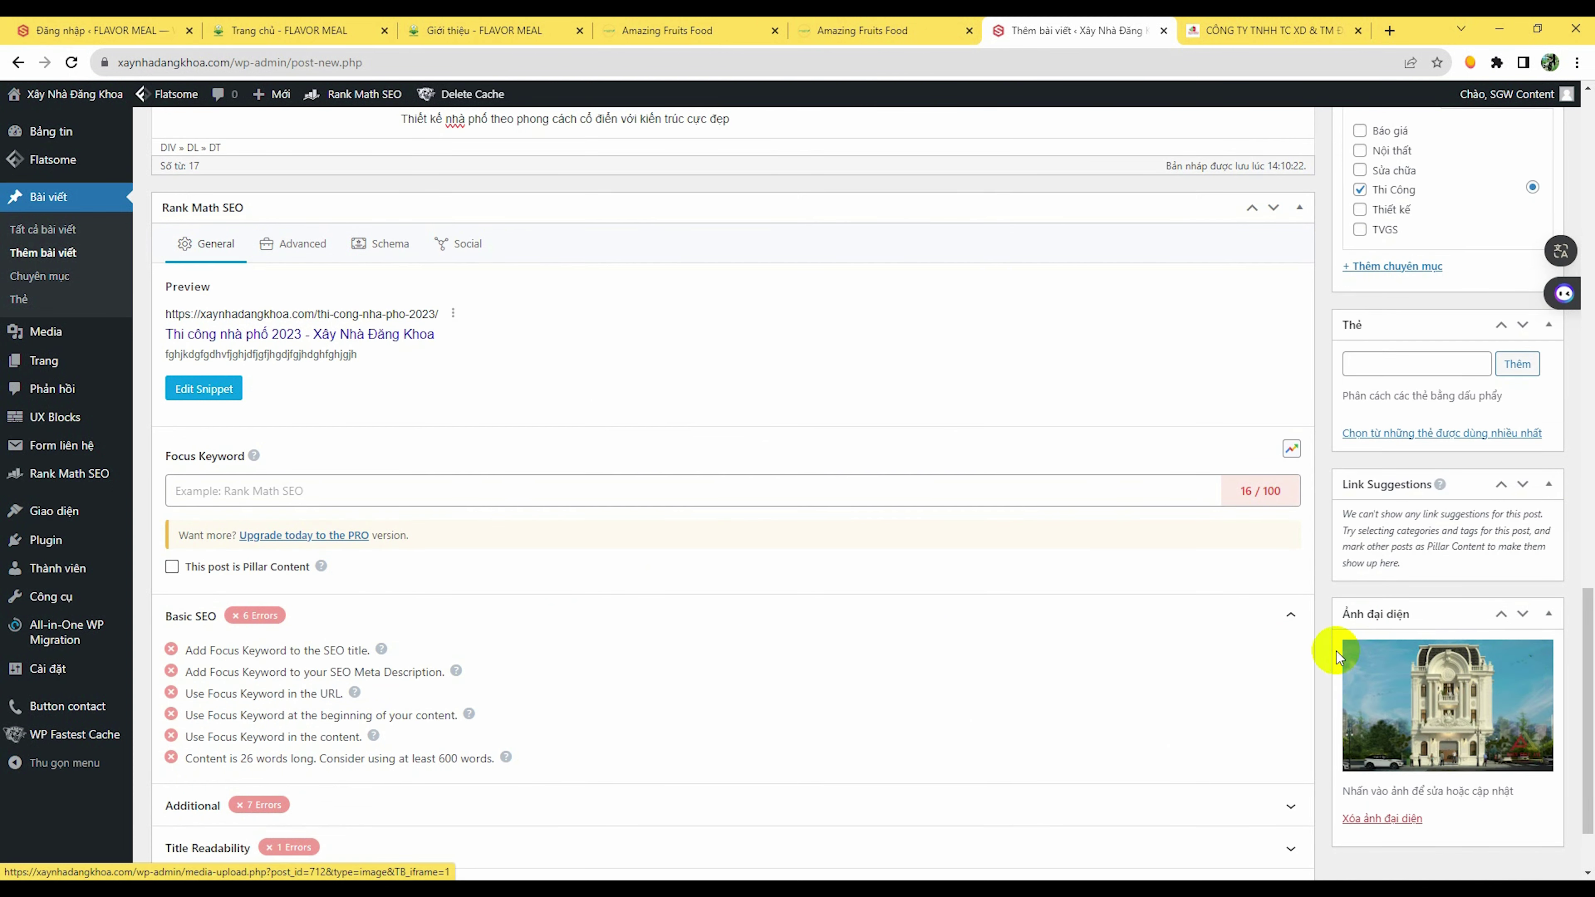
Step: Publish the post and reschedule its publication to 10 December 2023 at 14:10
scroll(1336, 651, up, 10)
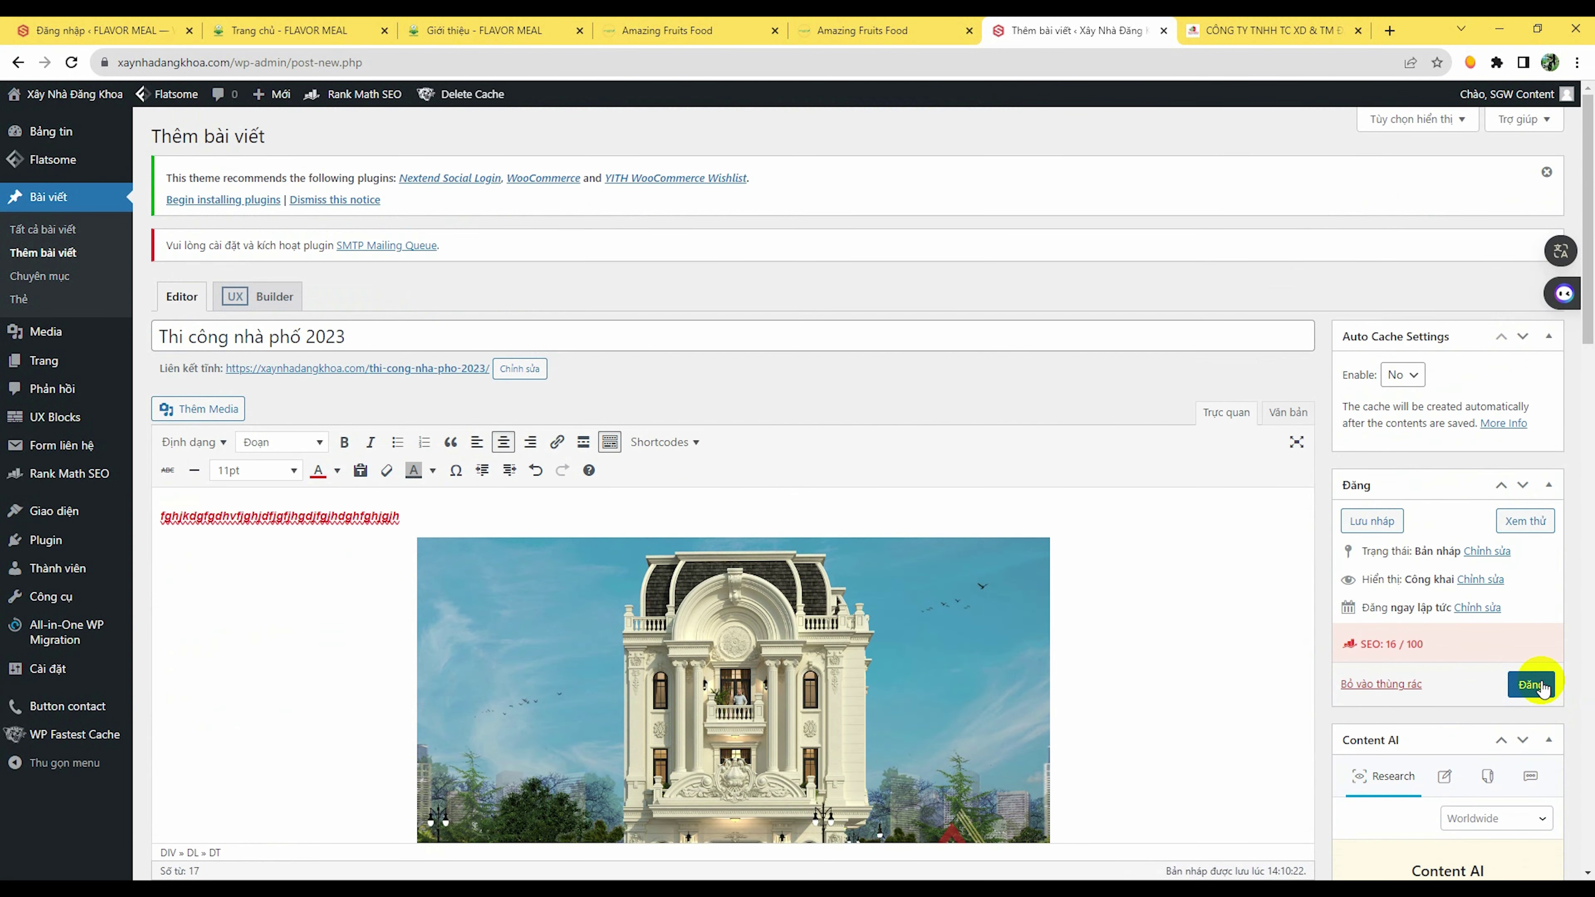
click(1540, 684)
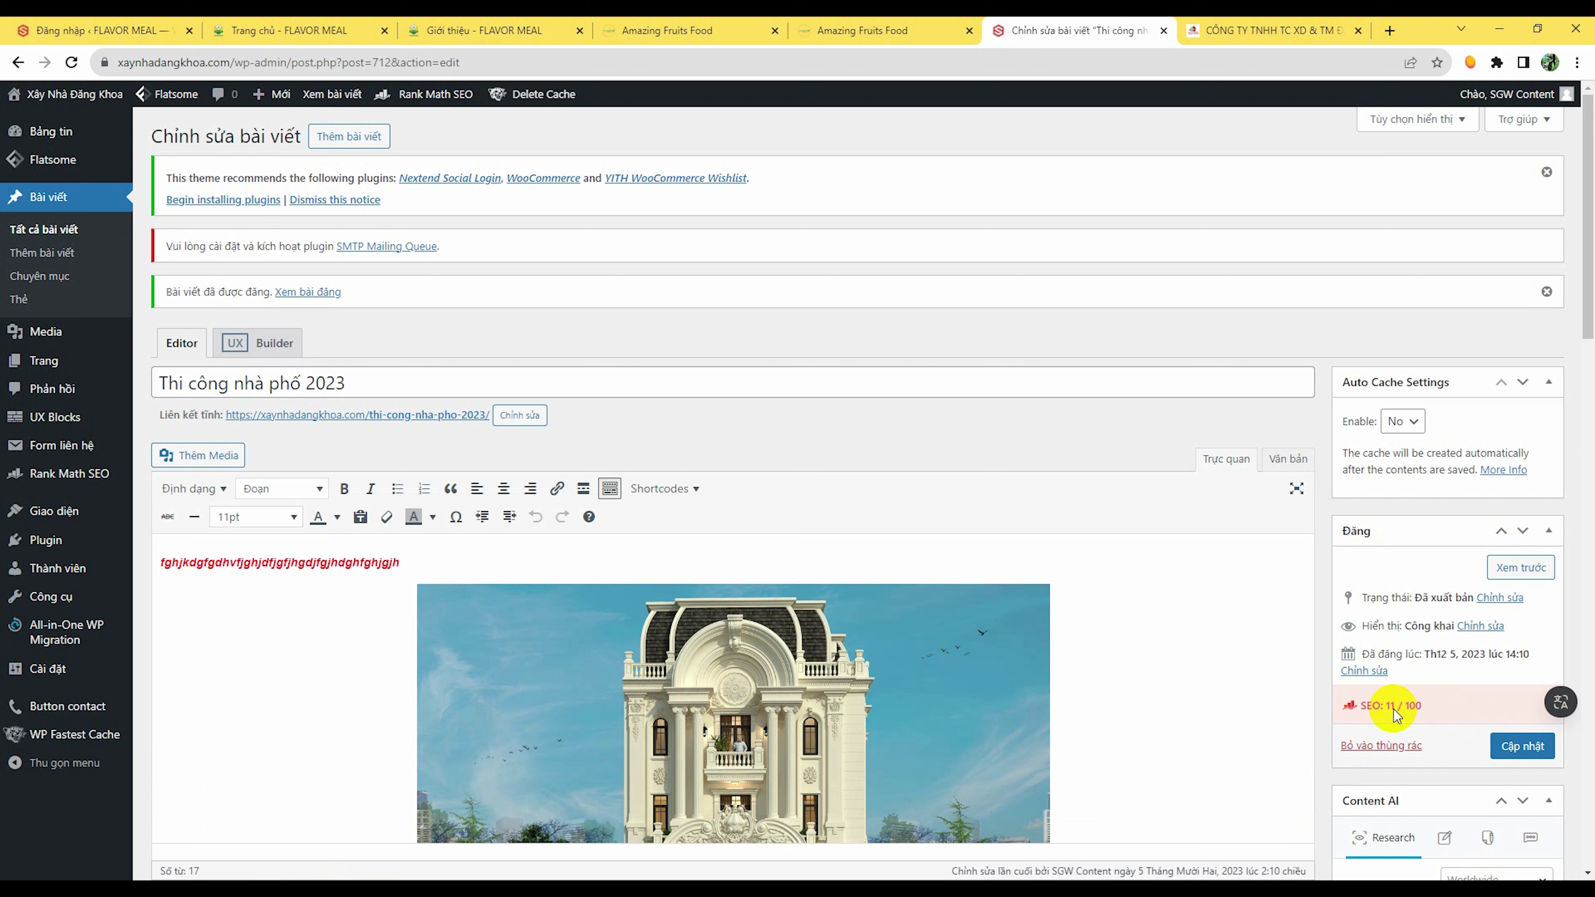
drag(1361, 656, 1413, 665)
click(1364, 672)
click(1364, 672)
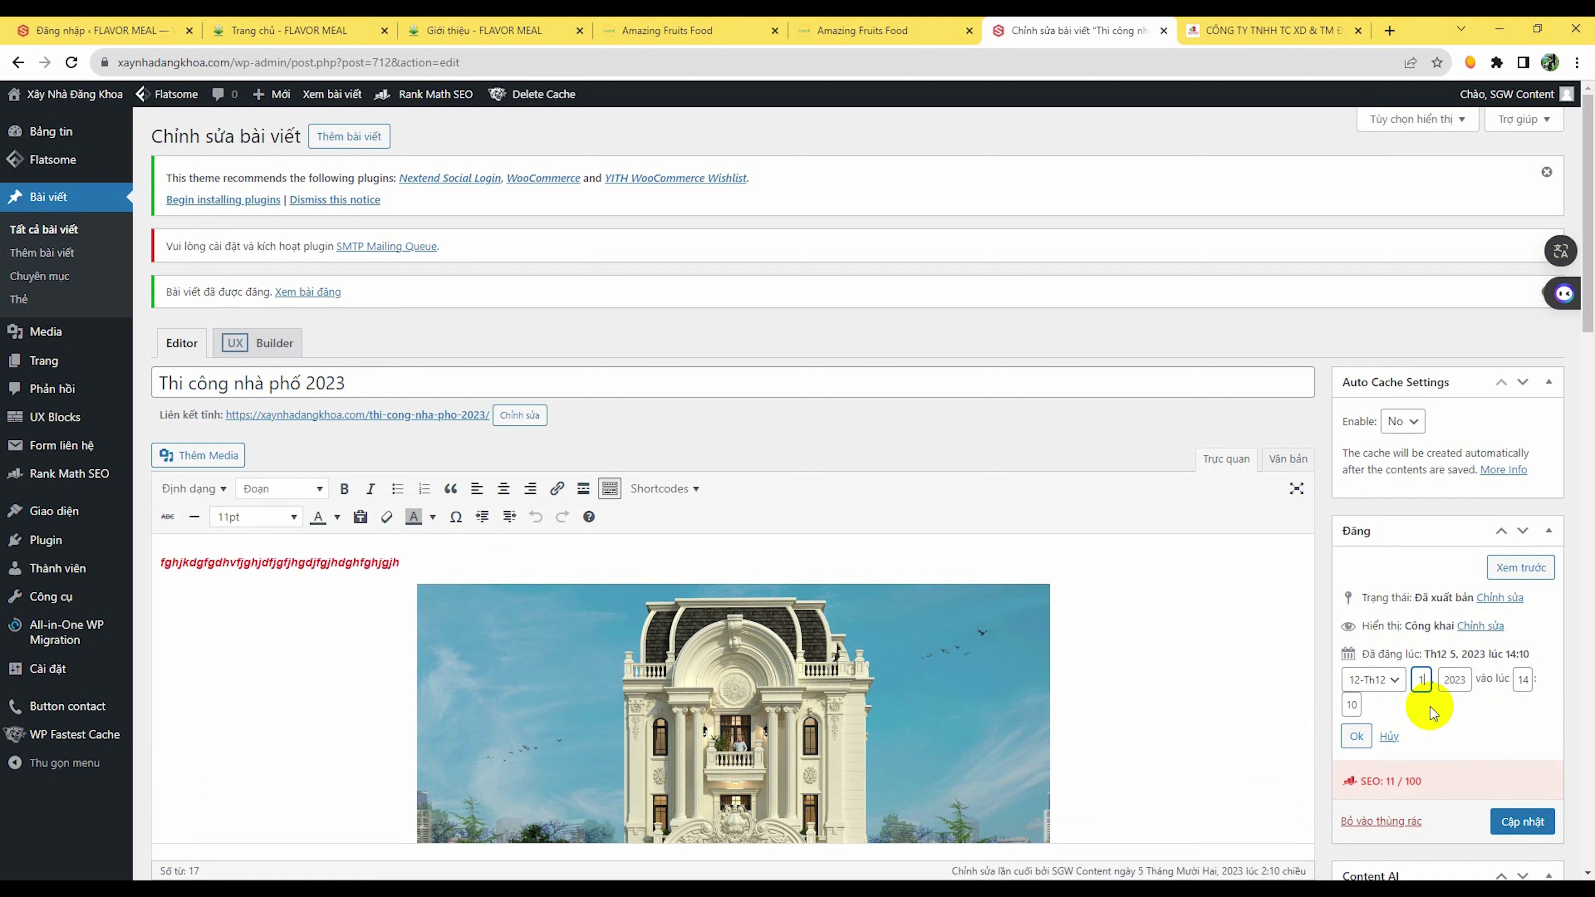
click(1357, 735)
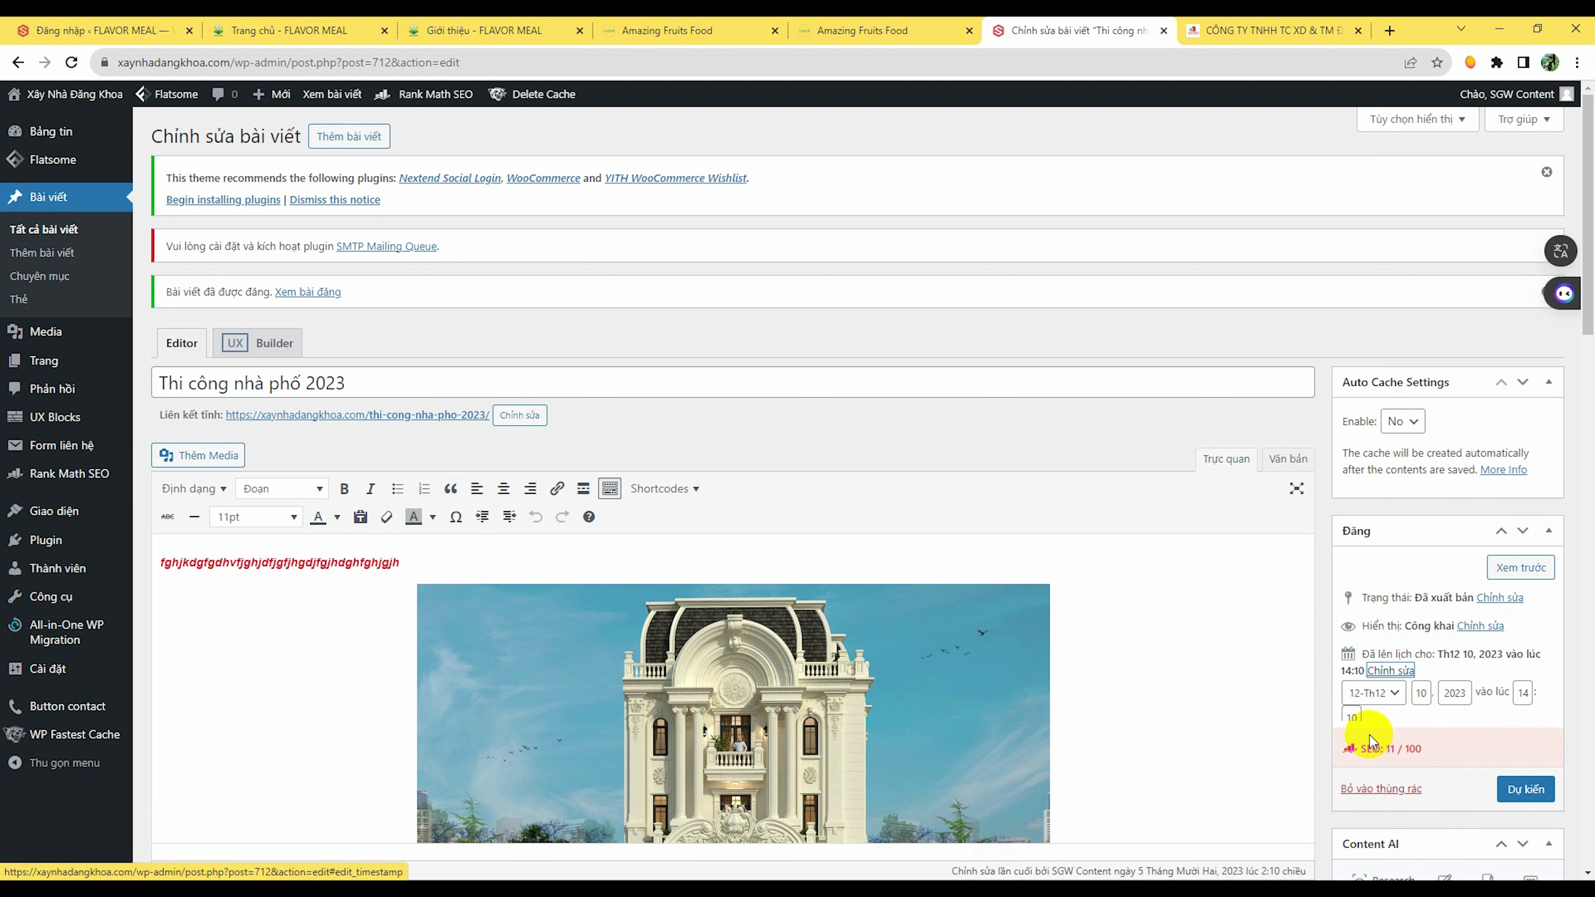
click(1510, 744)
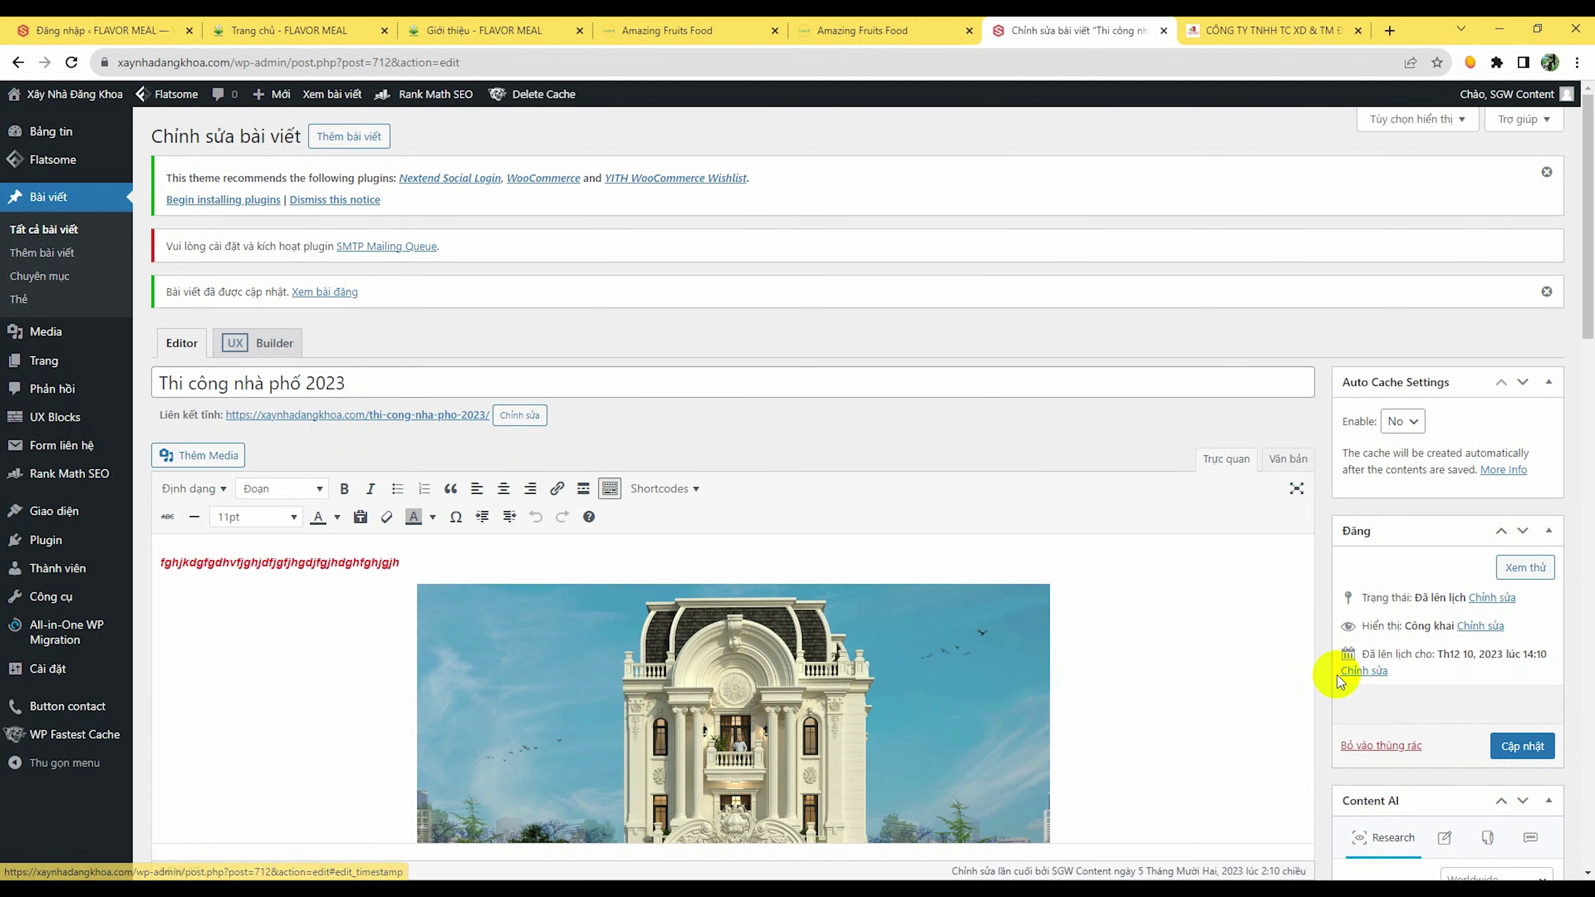
Step: Add a new post category named "Thiết kế nhà phố" with no parent category
scroll(1442, 552, down, 10)
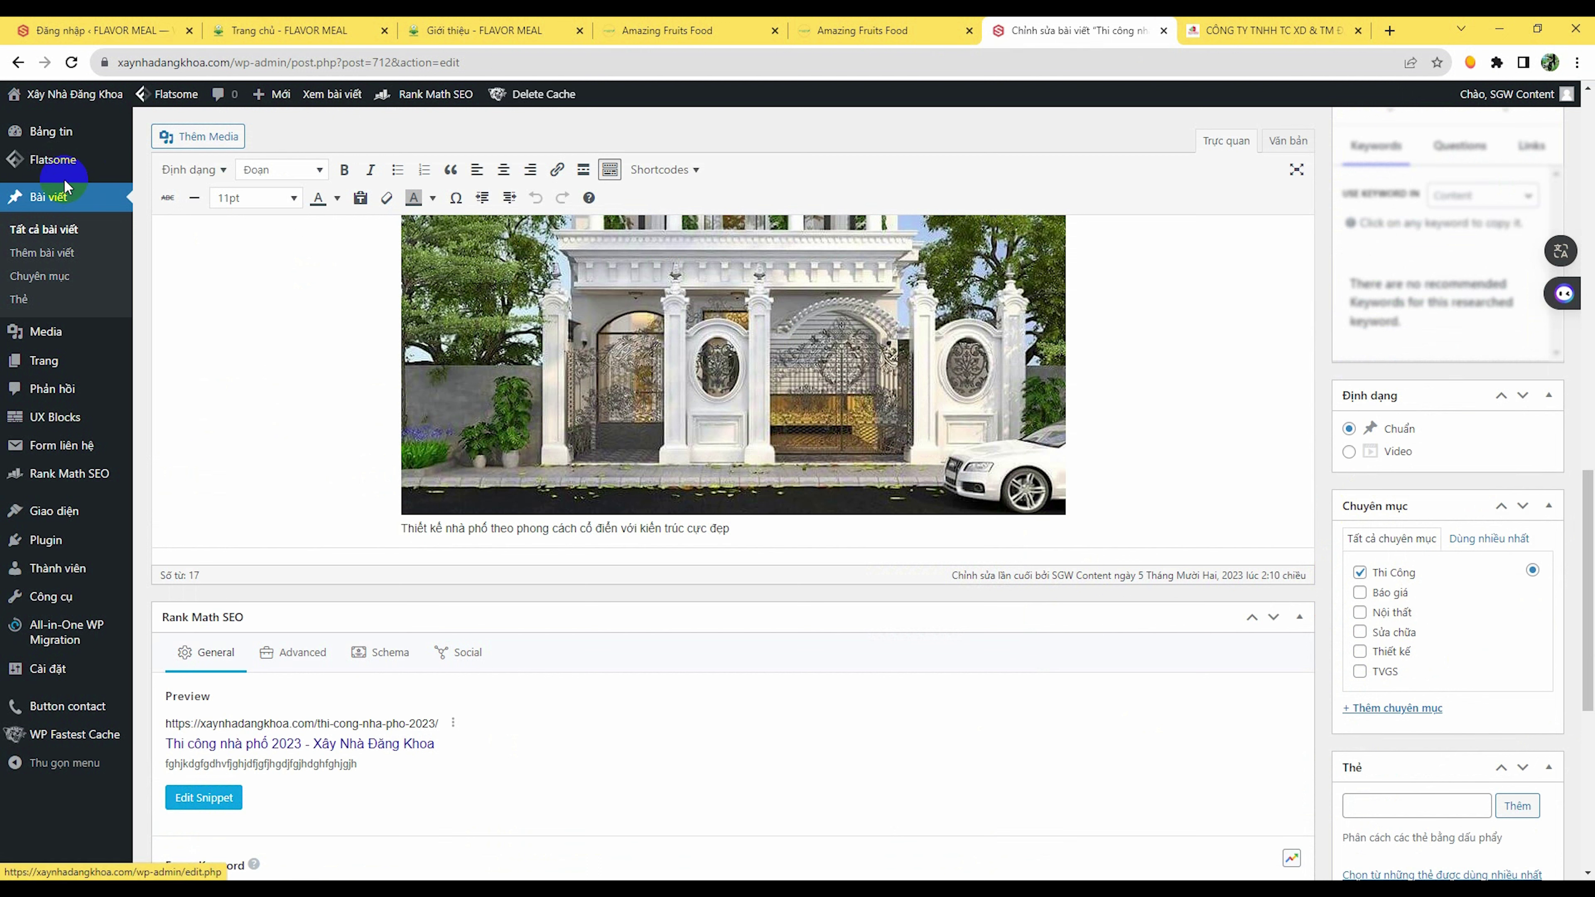
click(61, 288)
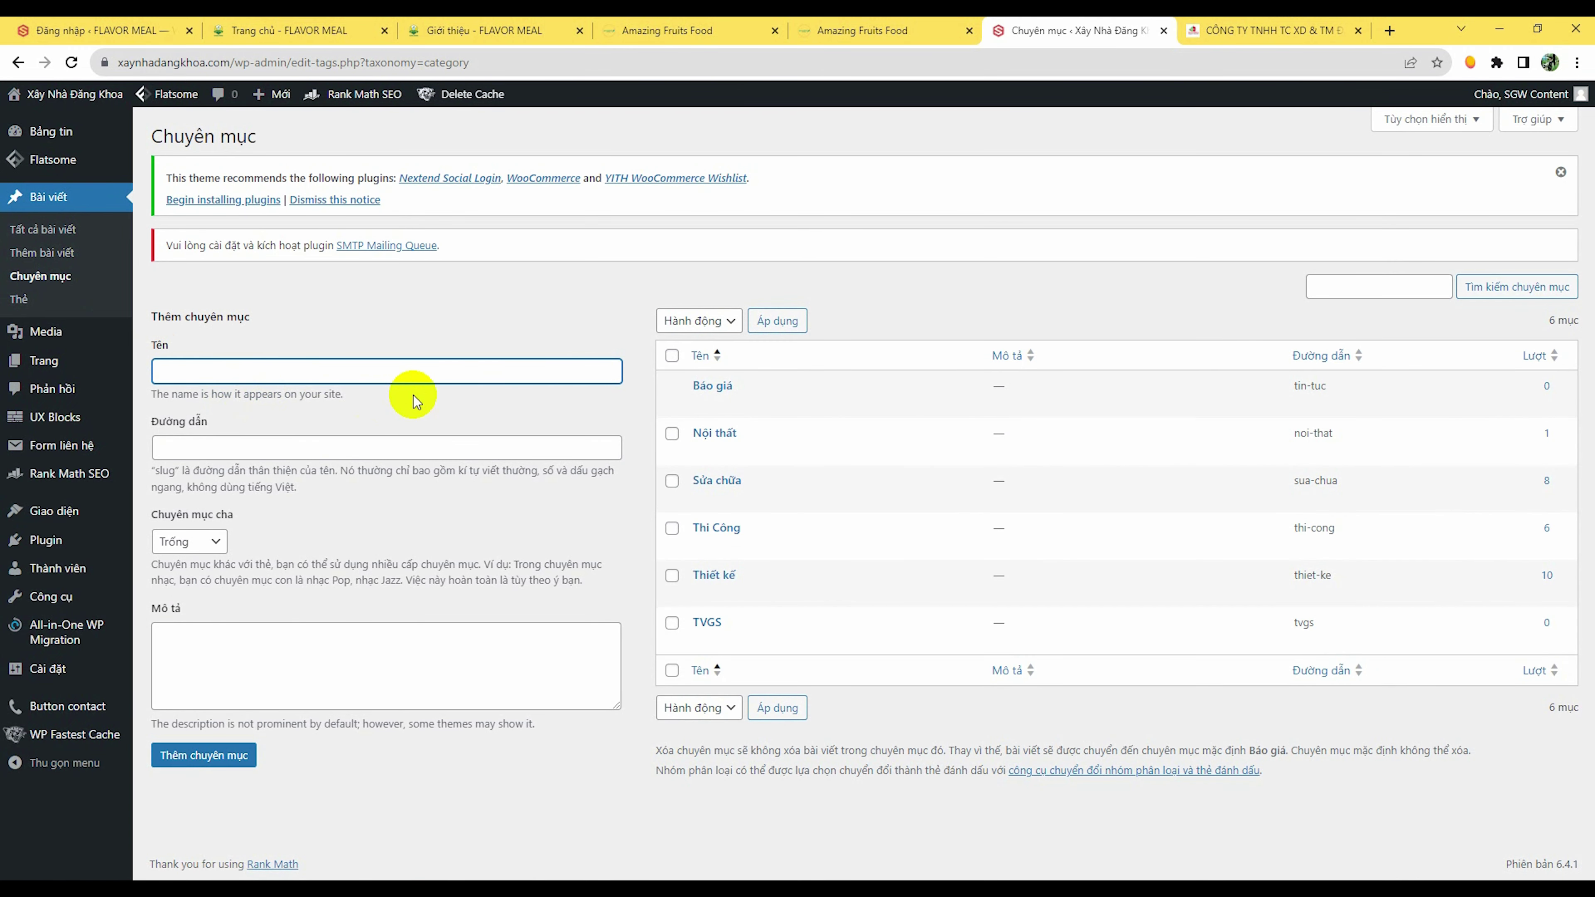
text(Thio)
text(ết)
key(BackSpace)
key(BackSpace)
text(ết kế nhà phố)
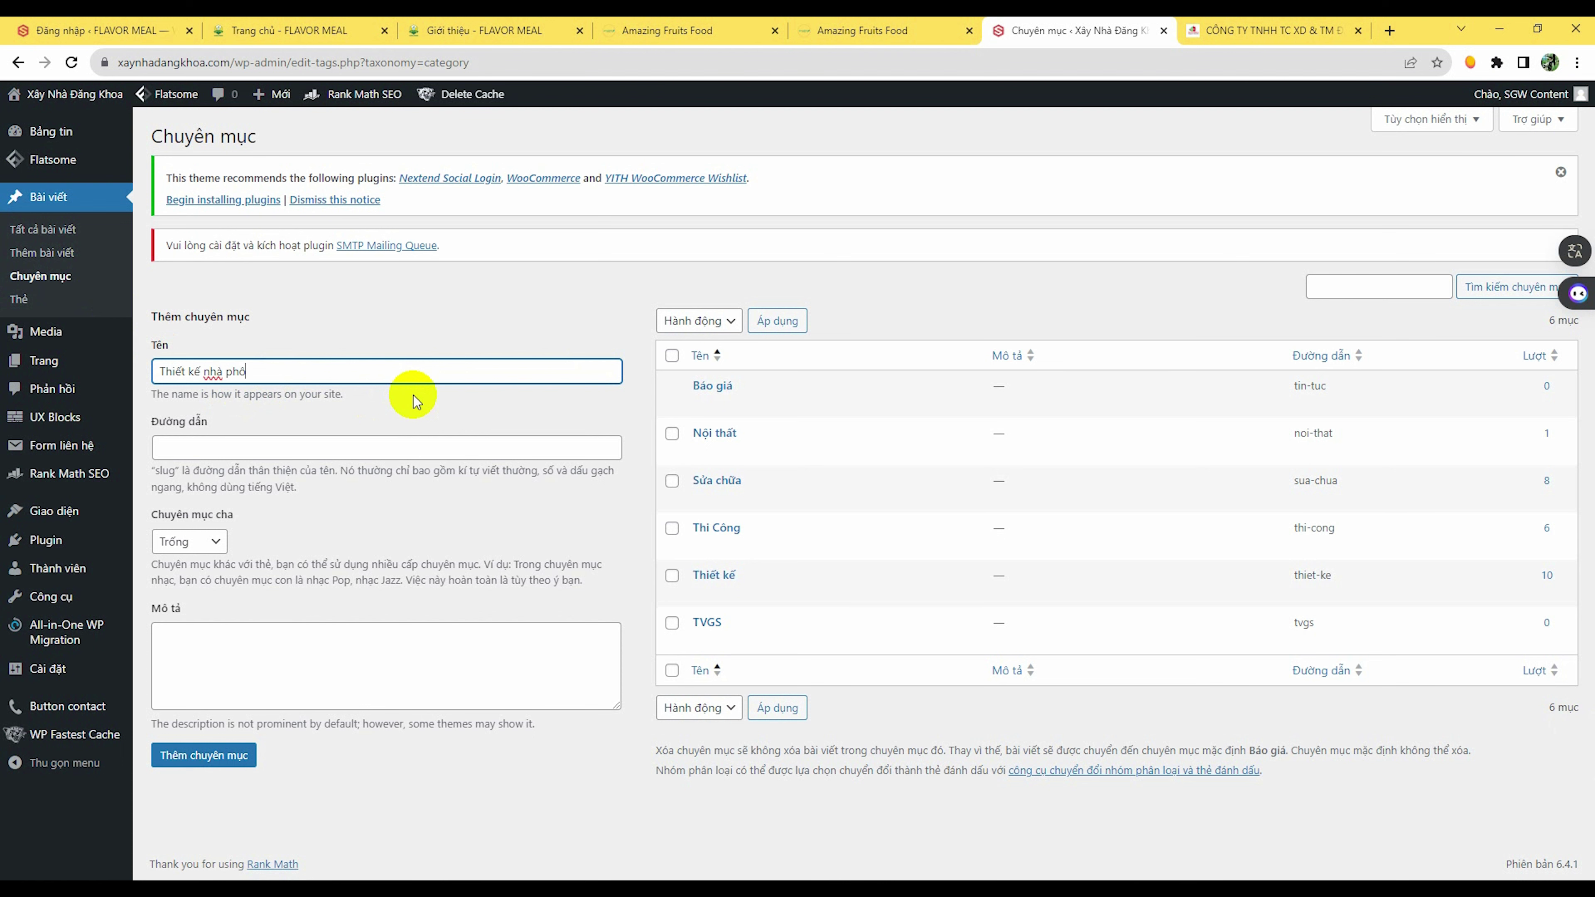
click(212, 756)
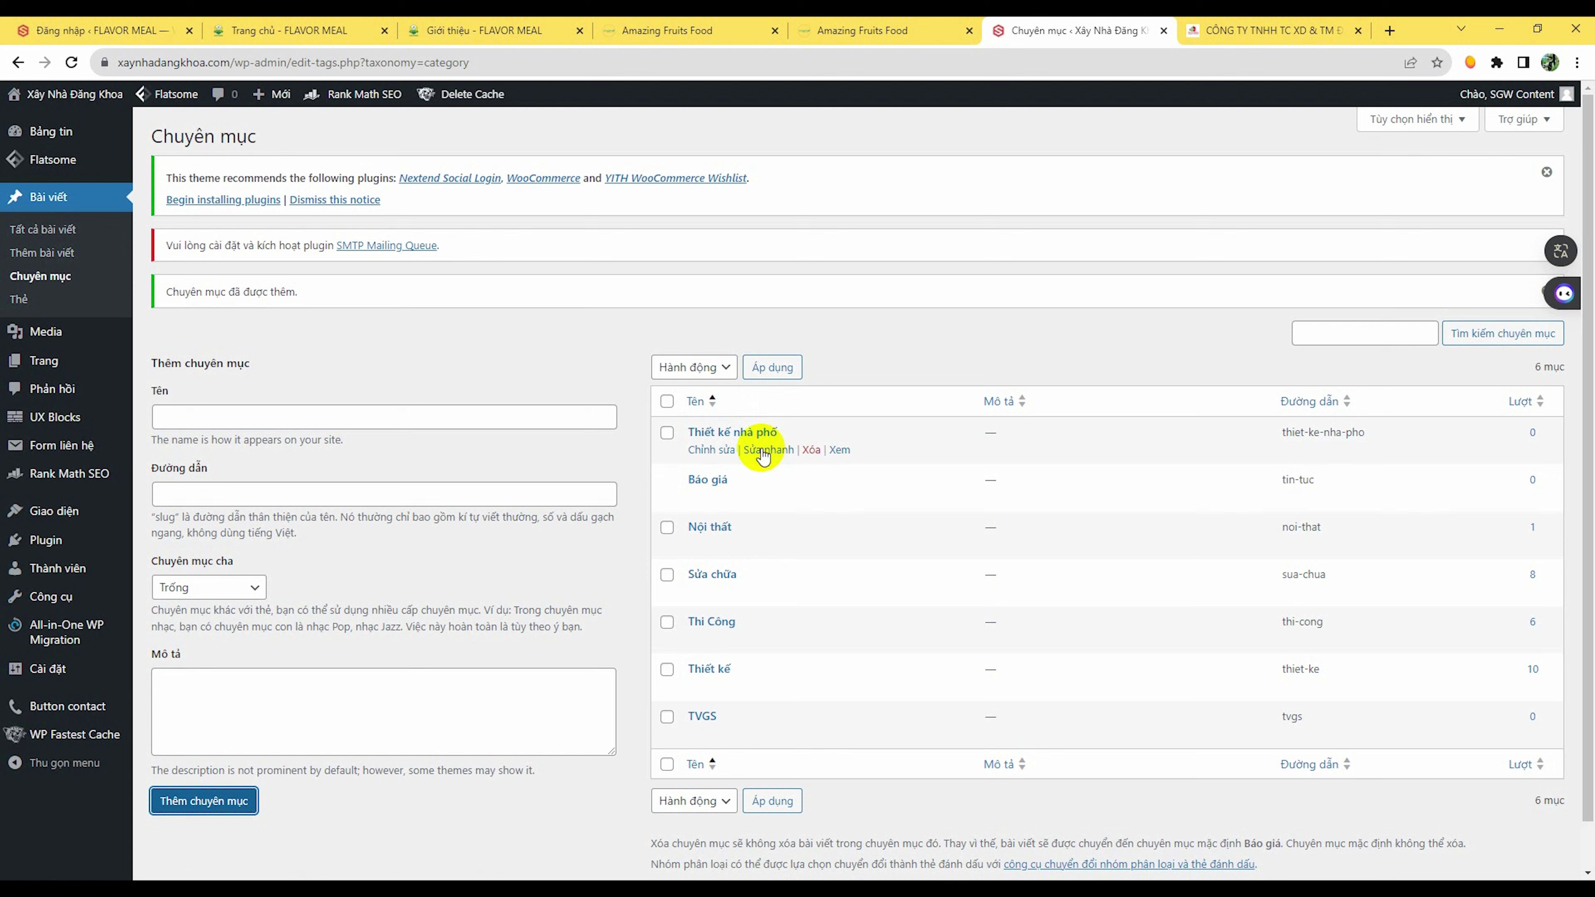
Step: Quick-edit the "Thiết kế nhà phố" category: rename it "Thiết kế nhà phố 1", clear its slug and save
click(763, 452)
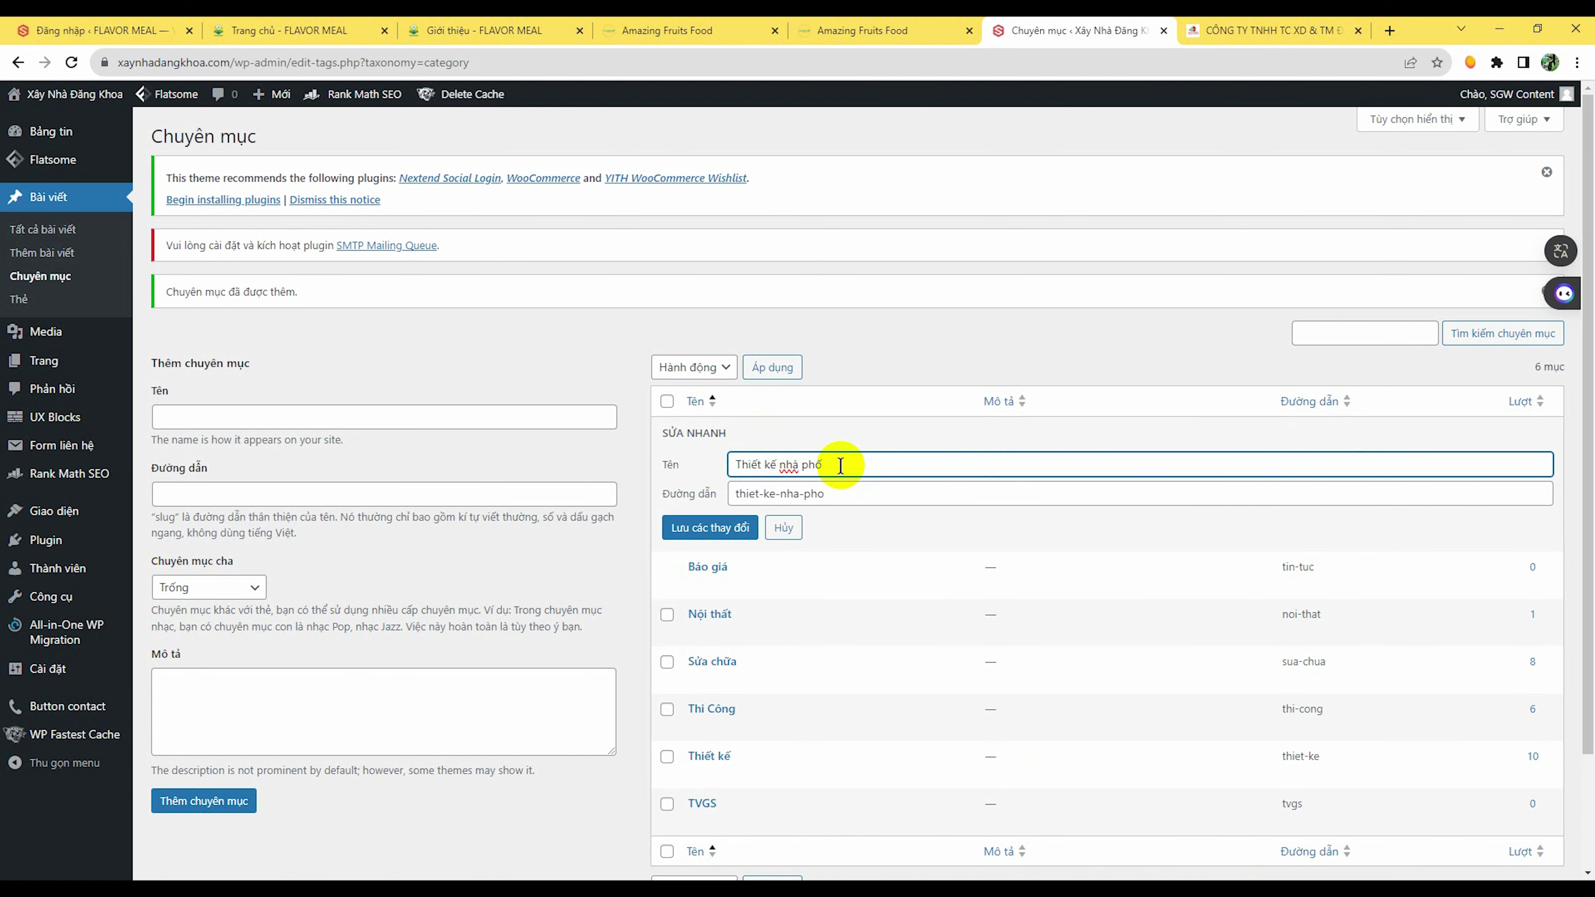
text(1)
key(Tab)
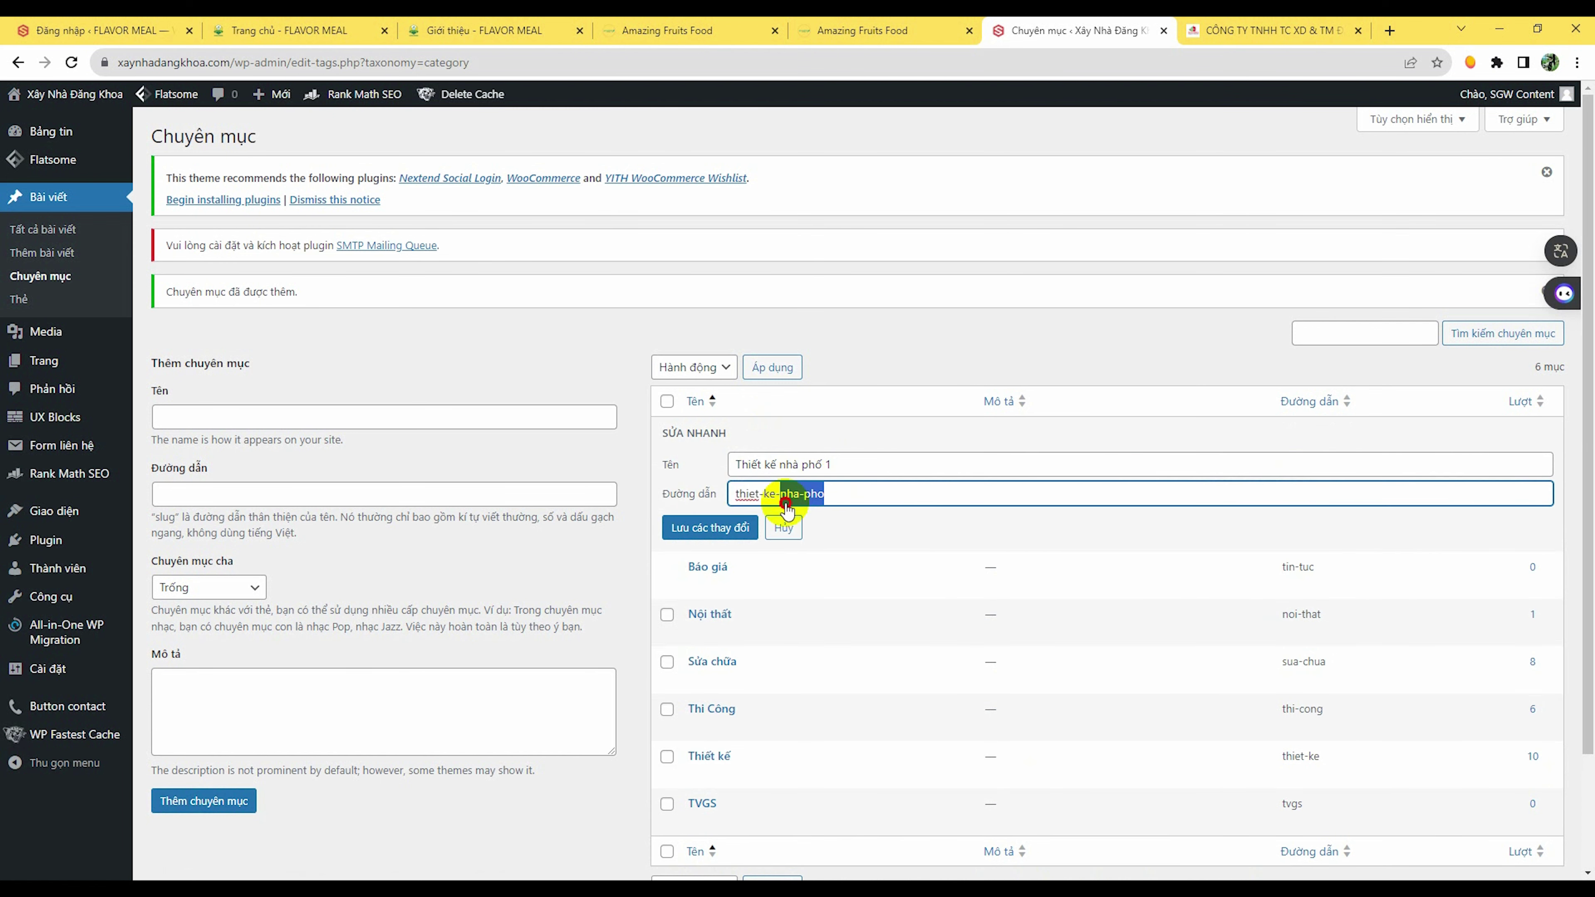
key(BackSpace)
click(723, 533)
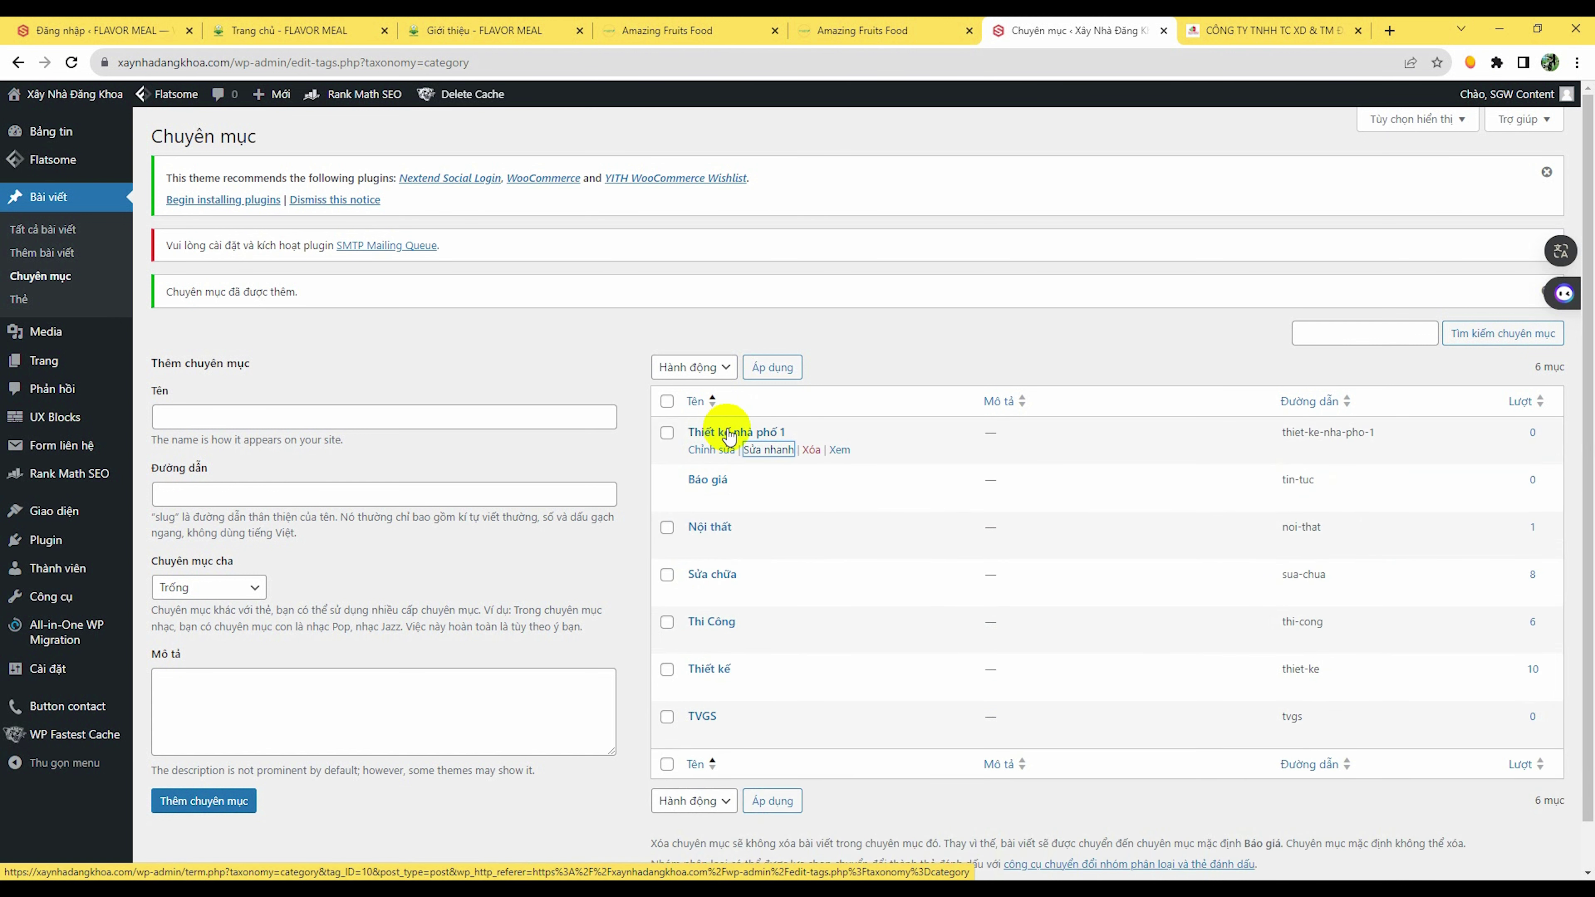
Step: Delete the "Thiết kế nhà phố 1" category
click(811, 450)
click(879, 193)
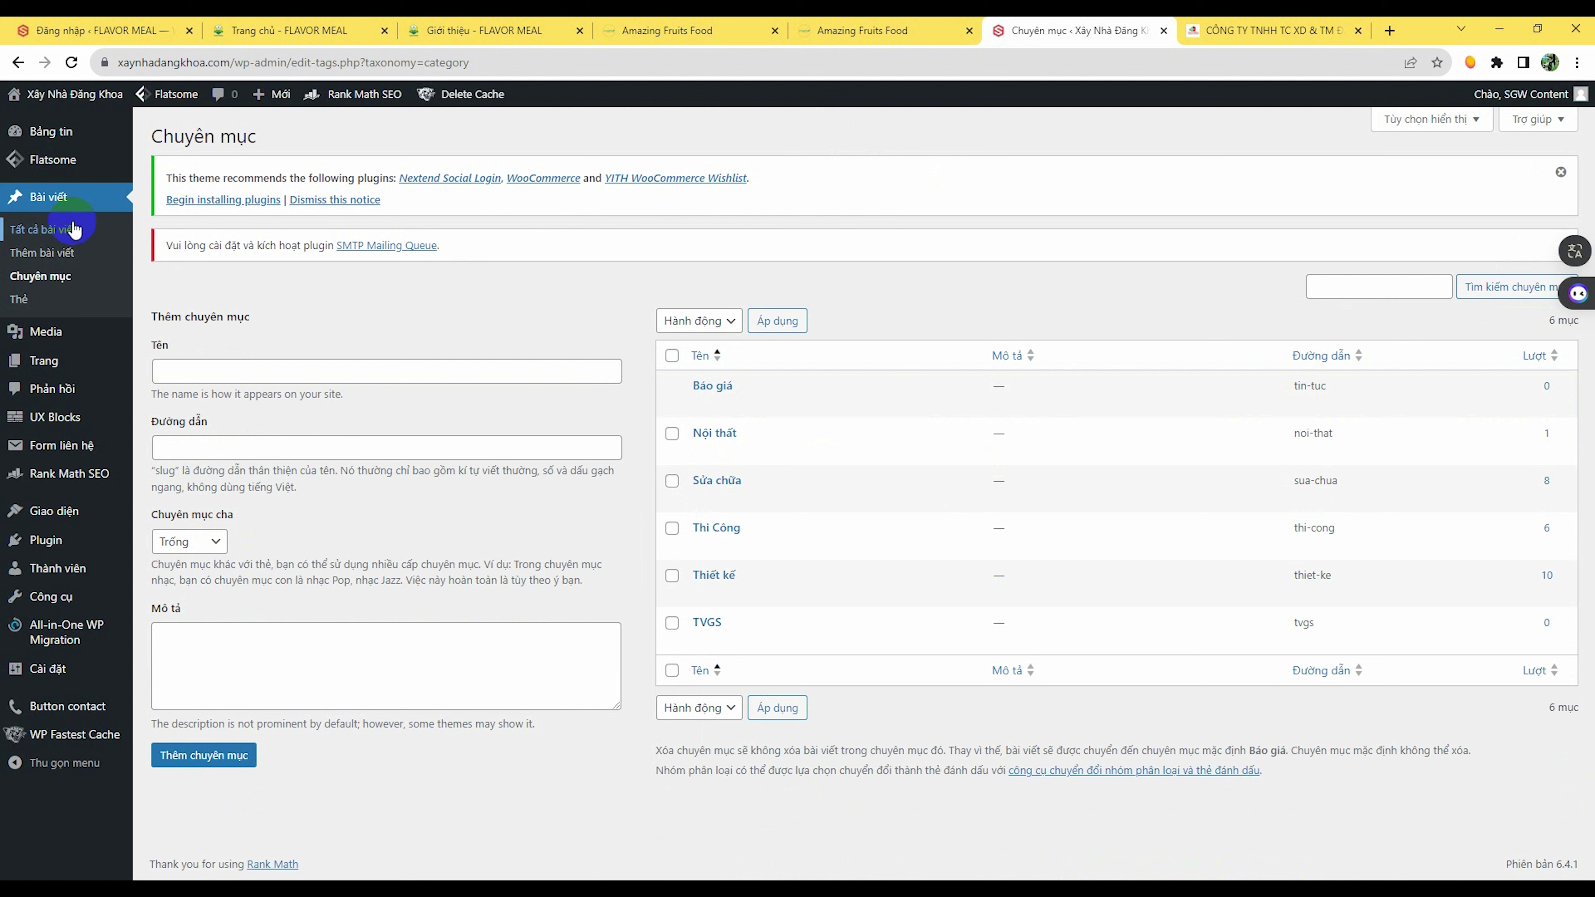
Step: Open the scheduled post "Thi công nhà phố 2023" for editing, review its content and update it
click(54, 231)
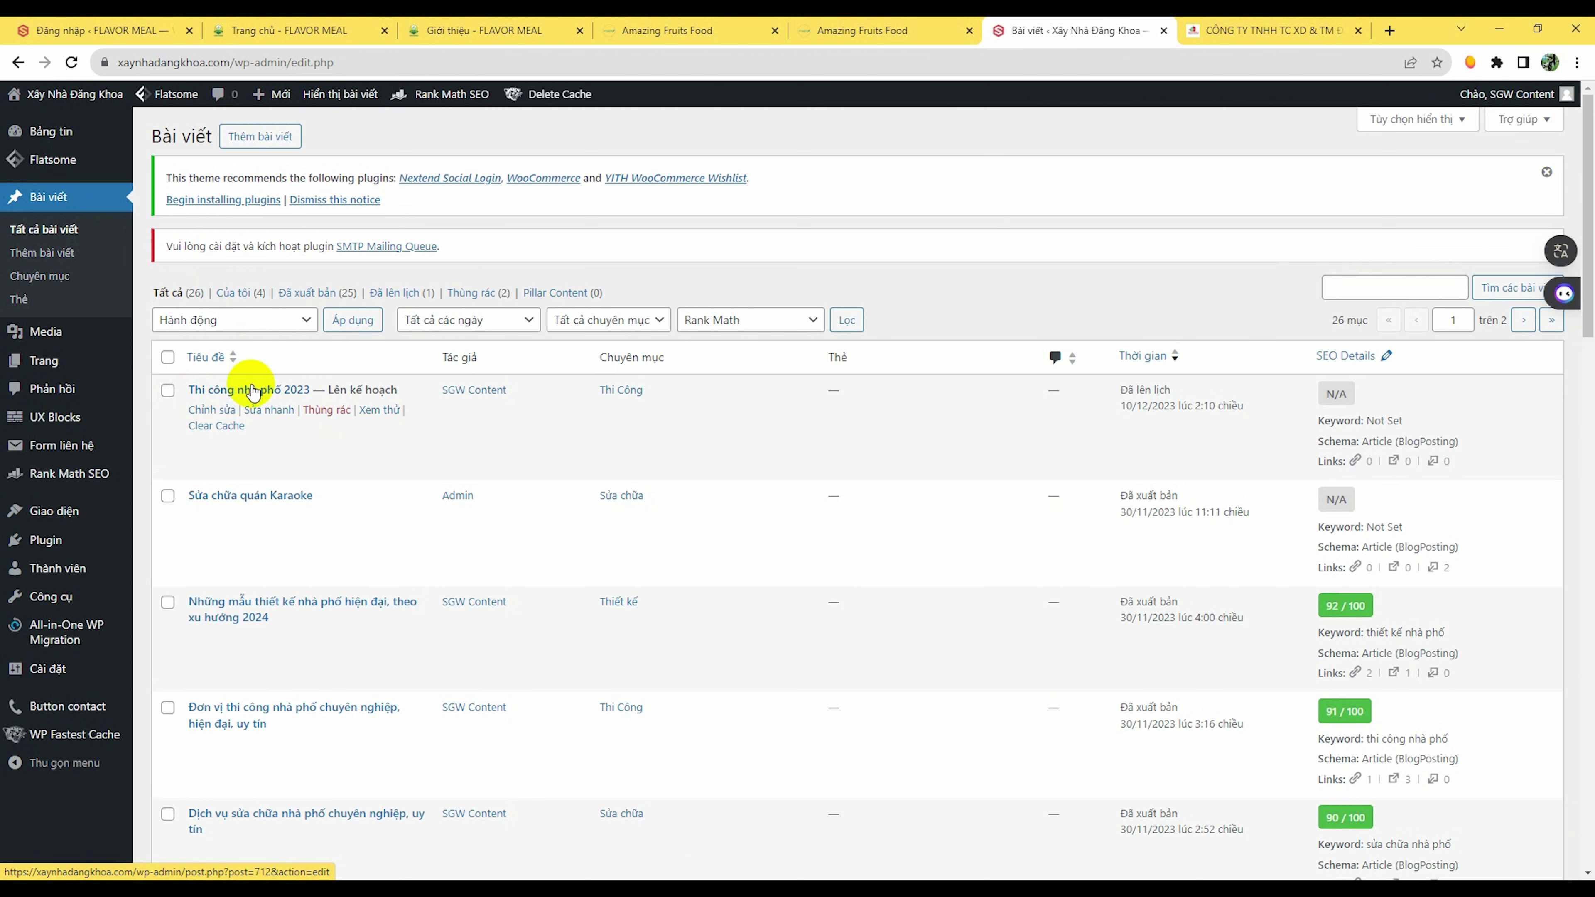
click(218, 410)
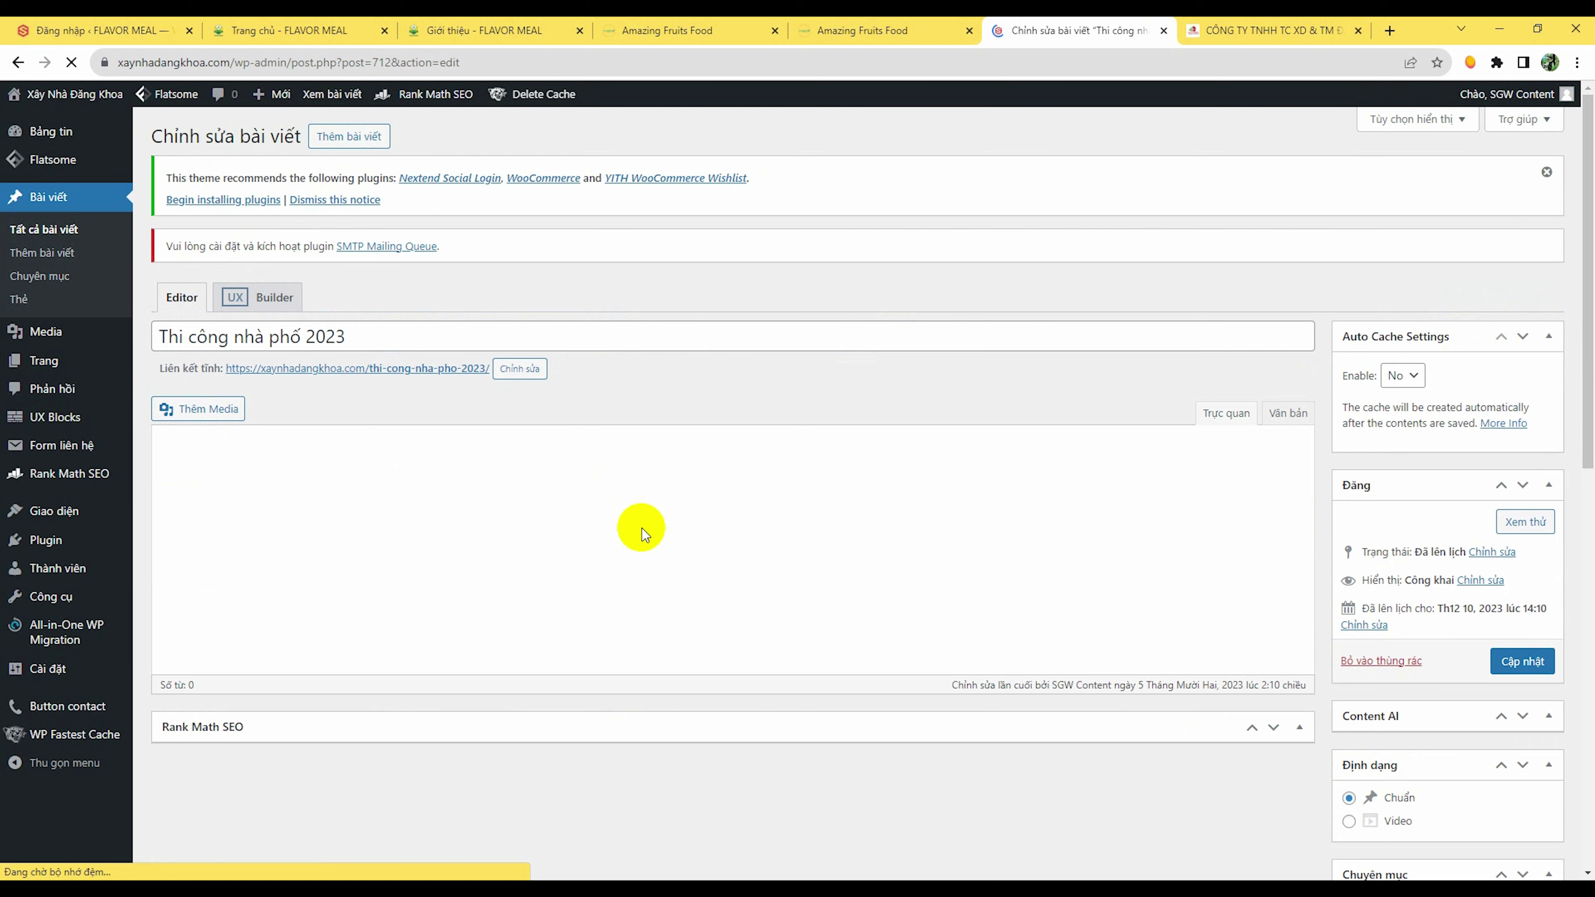
scroll(569, 572, down, 4)
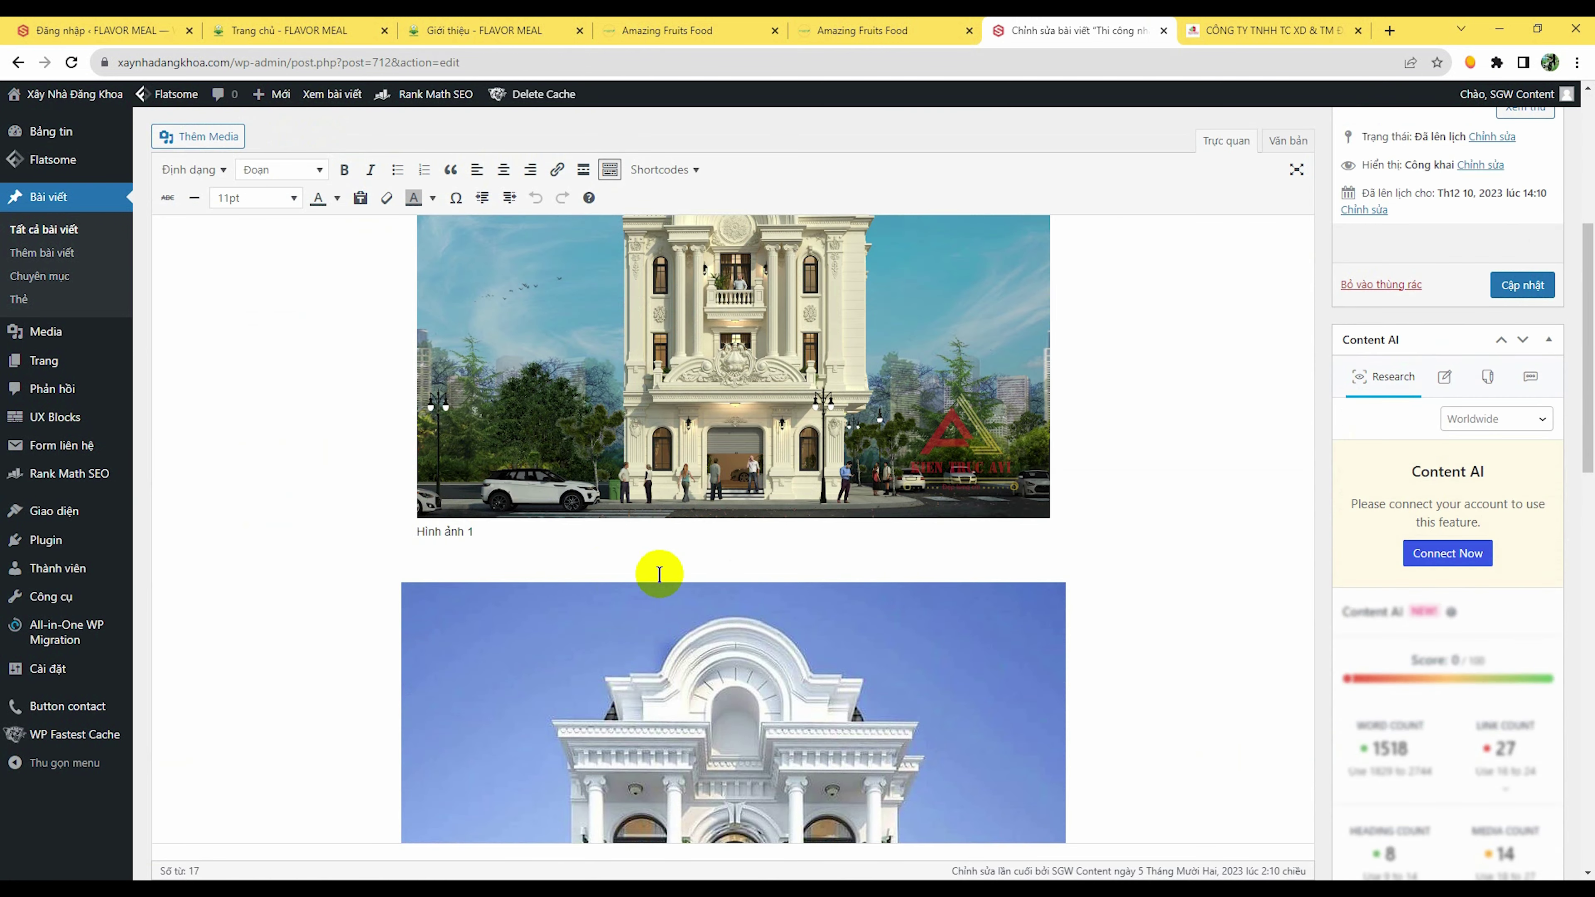
scroll(659, 573, down, 5)
scroll(817, 553, up, 15)
click(400, 377)
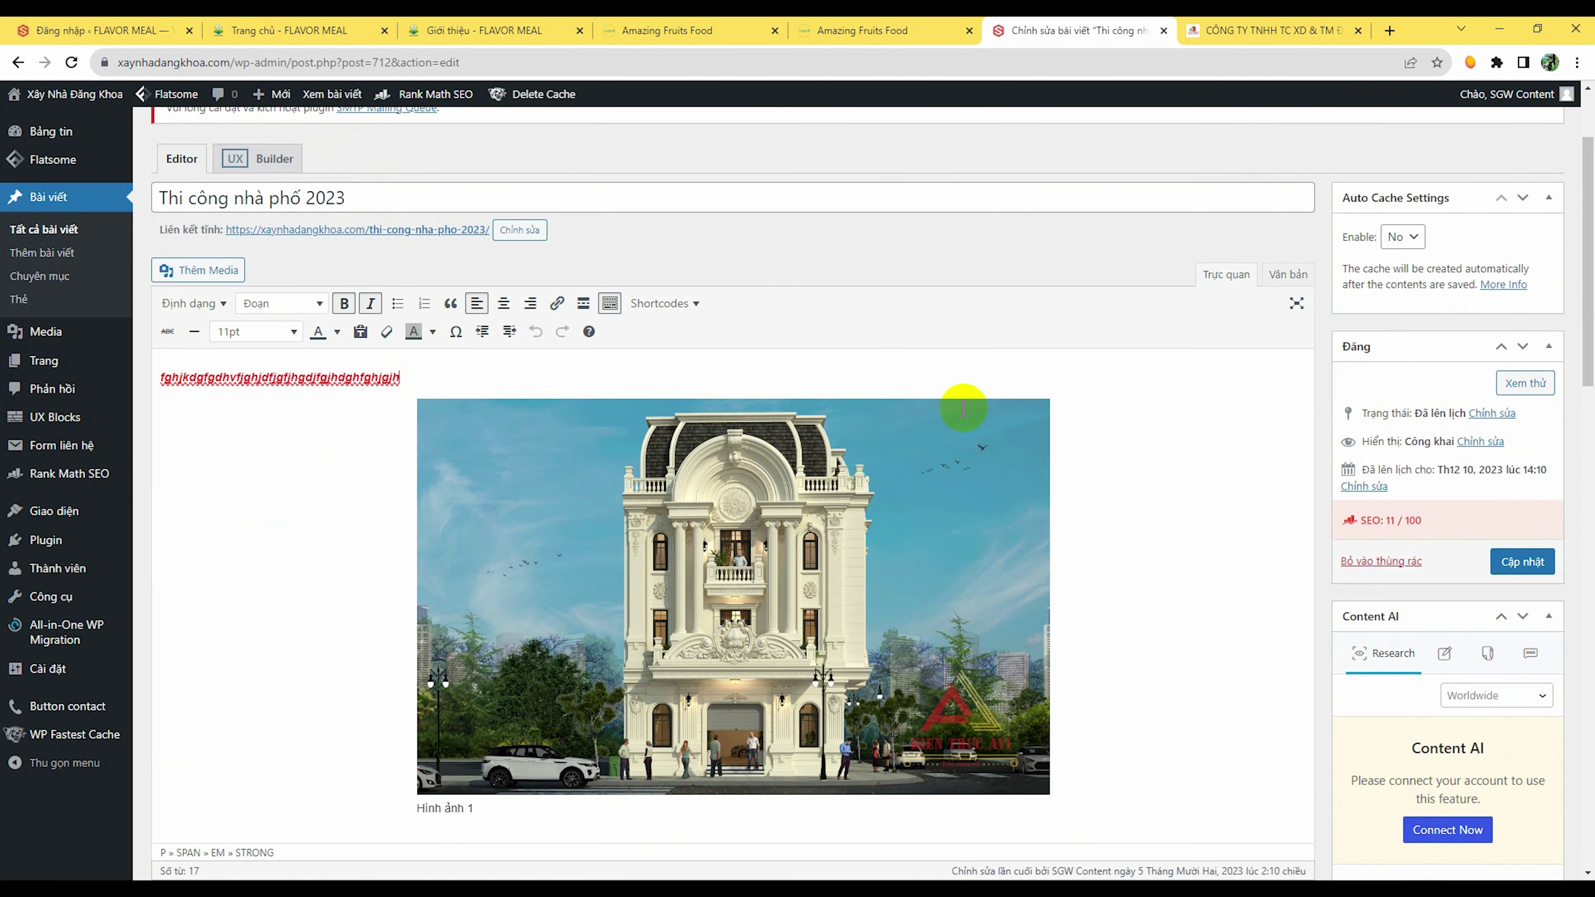
scroll(1016, 459, up, 3)
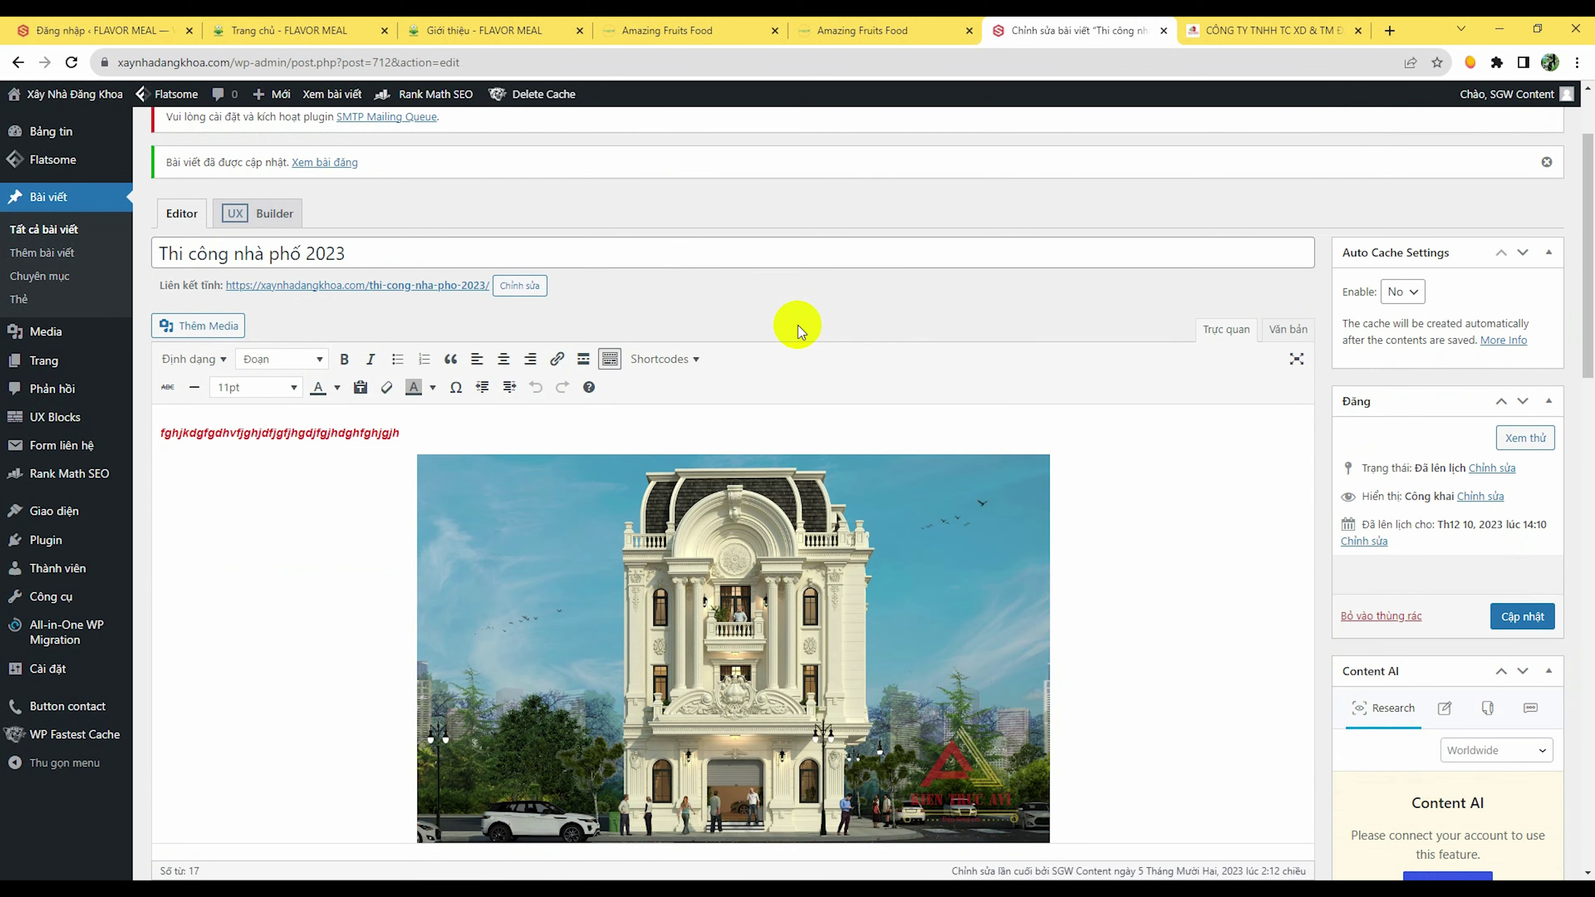
Step: Move the post "Thi công nhà phố 2023" to the trash
mouse_move(3, 169)
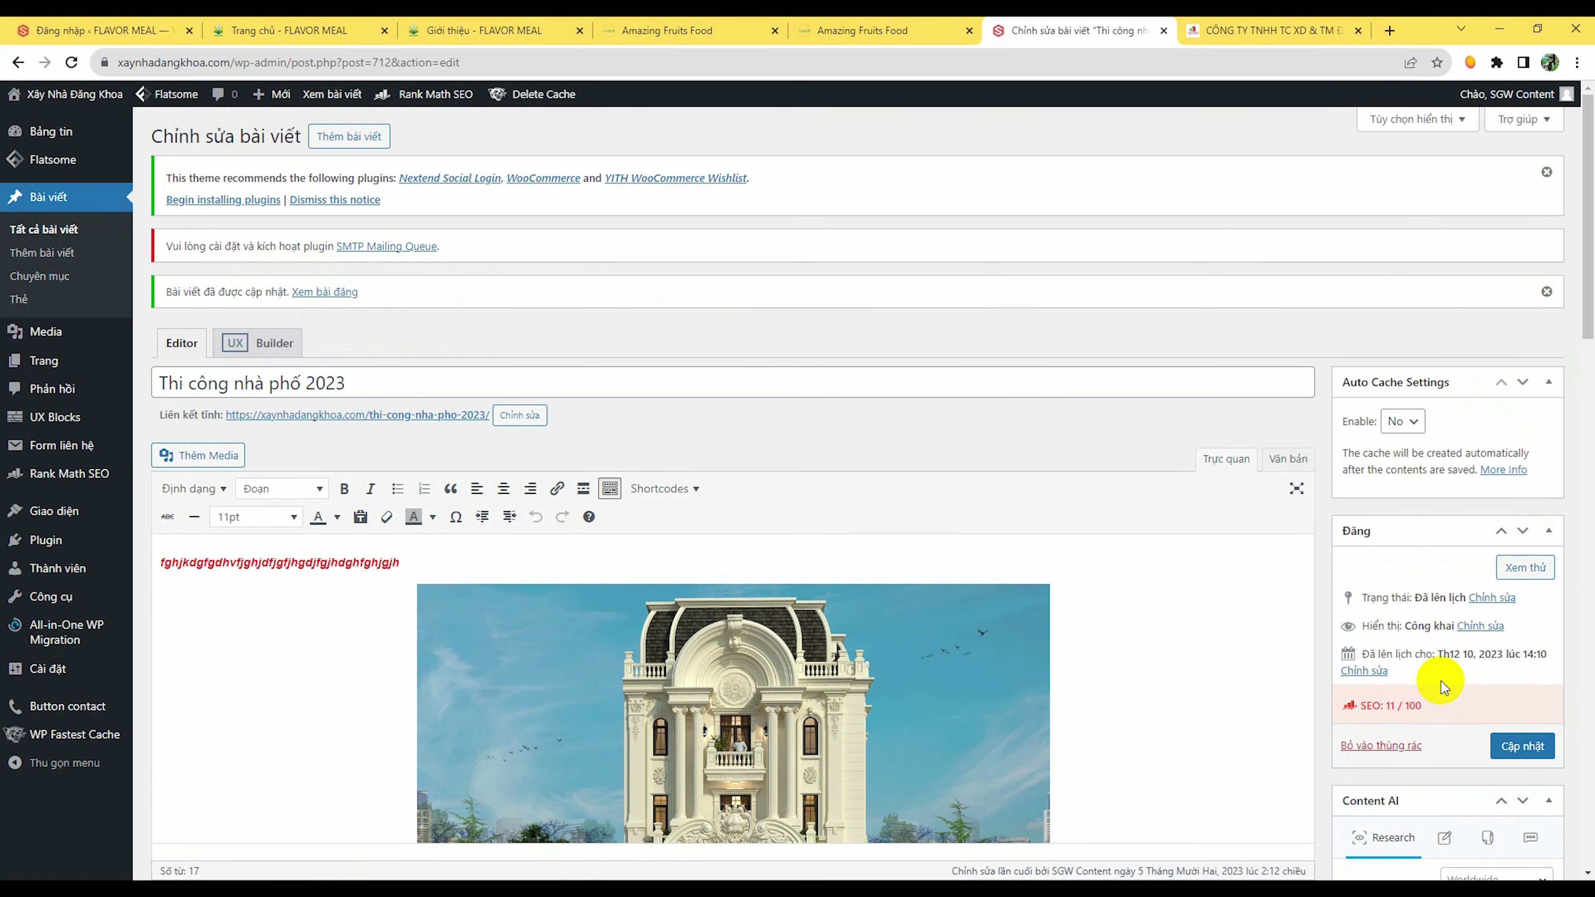
scroll(1332, 678, down, 2)
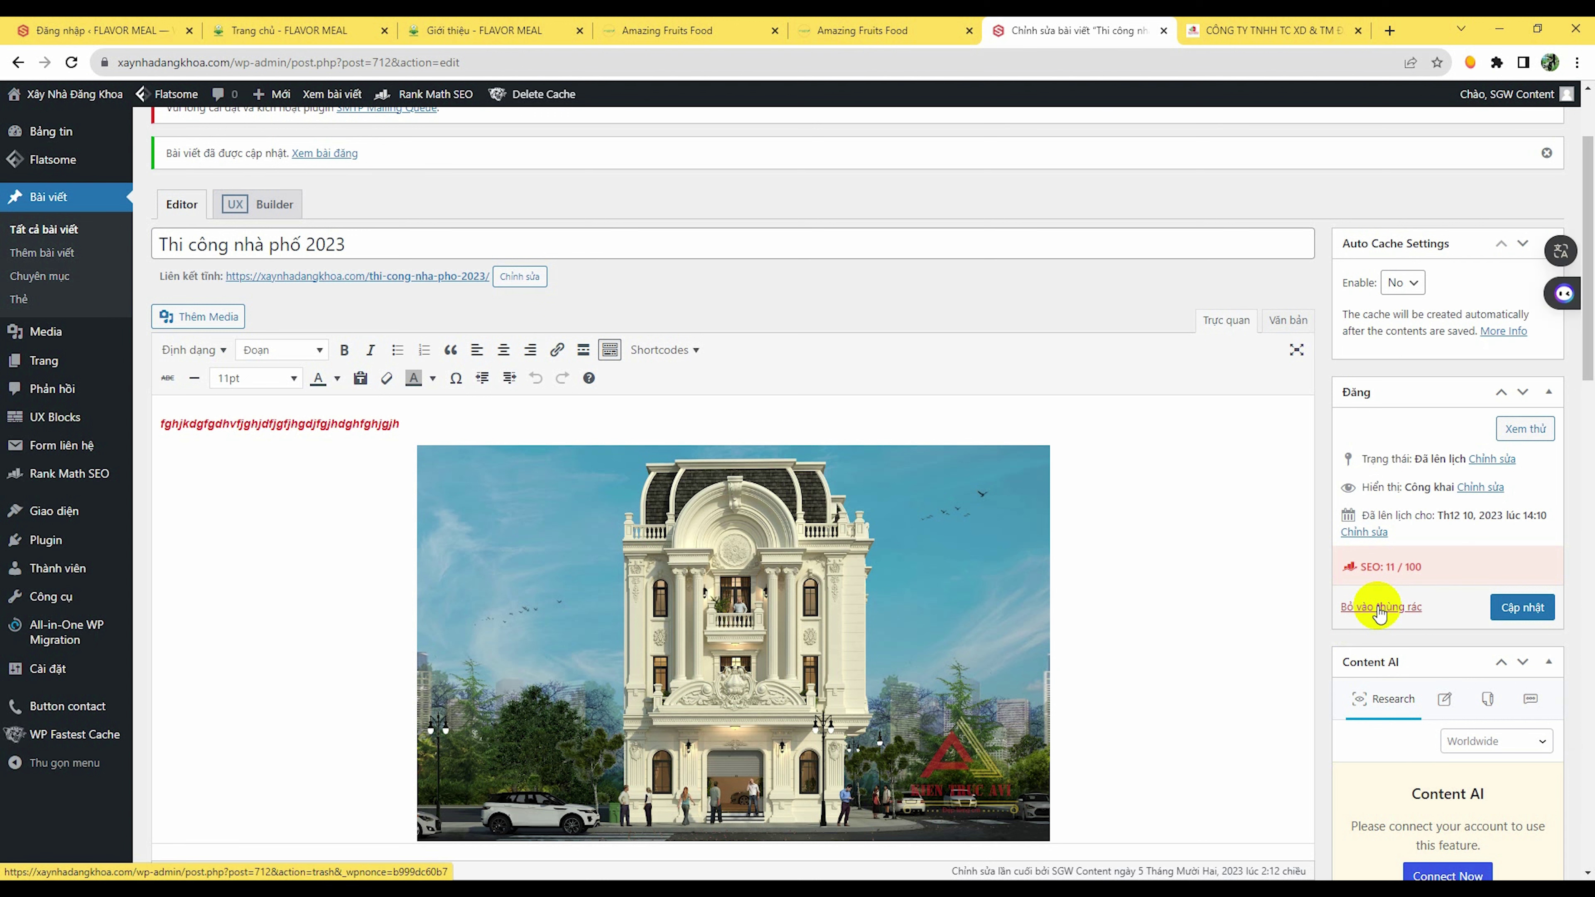
click(1377, 607)
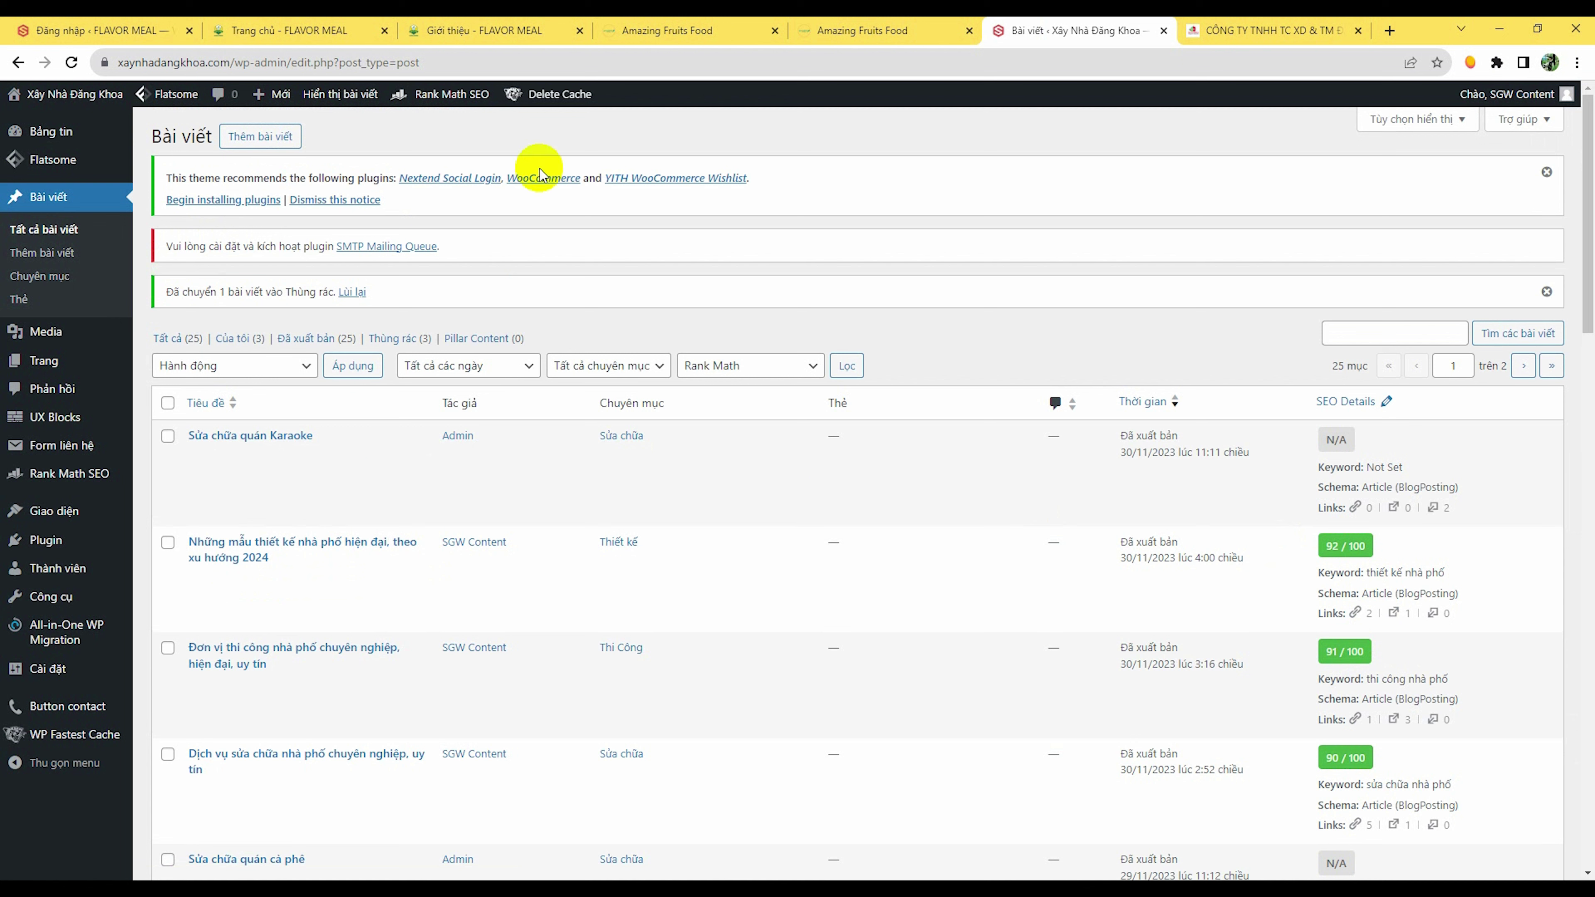
Step: Visit the site's home page in a separate browser tab and open it for editing with UX Builder
mouse_move(56, 98)
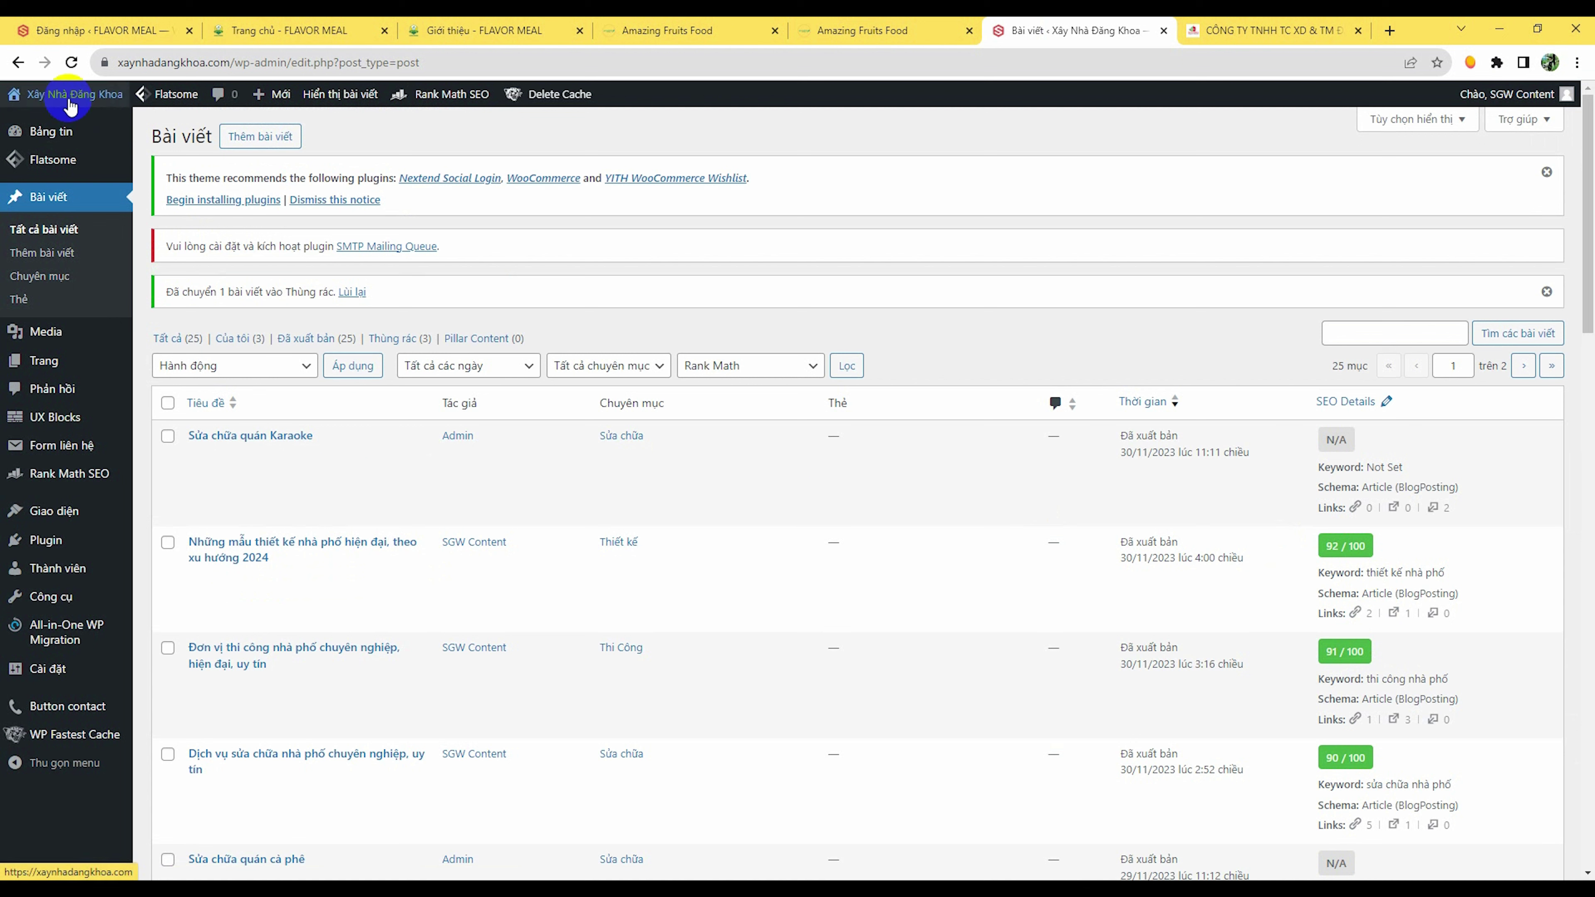
middle_click(69, 100)
click(1111, 31)
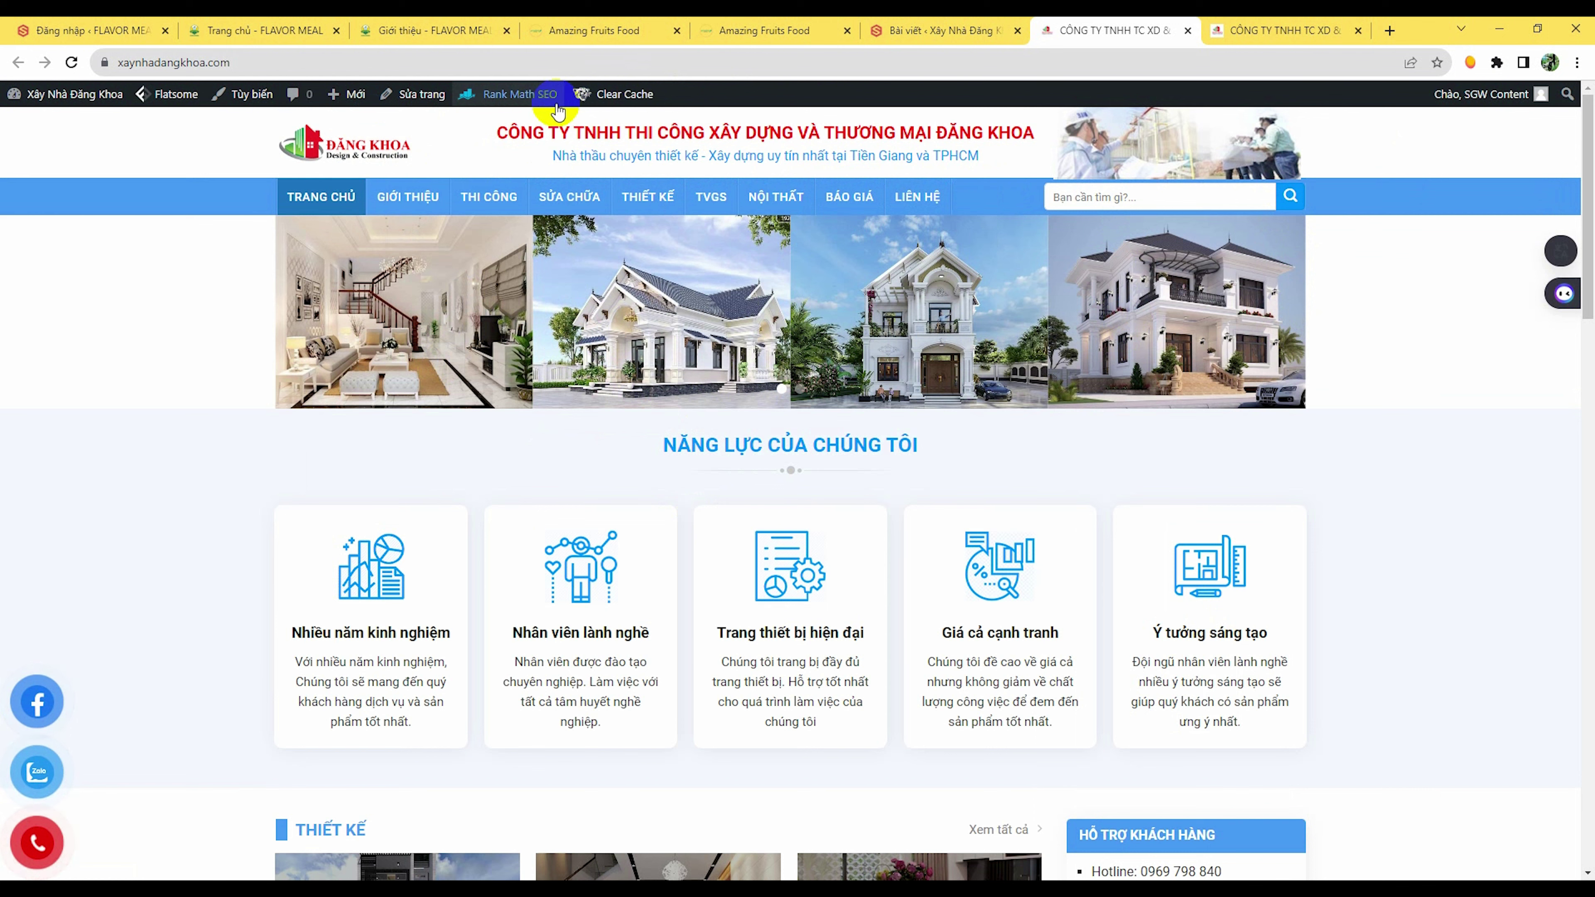
click(432, 101)
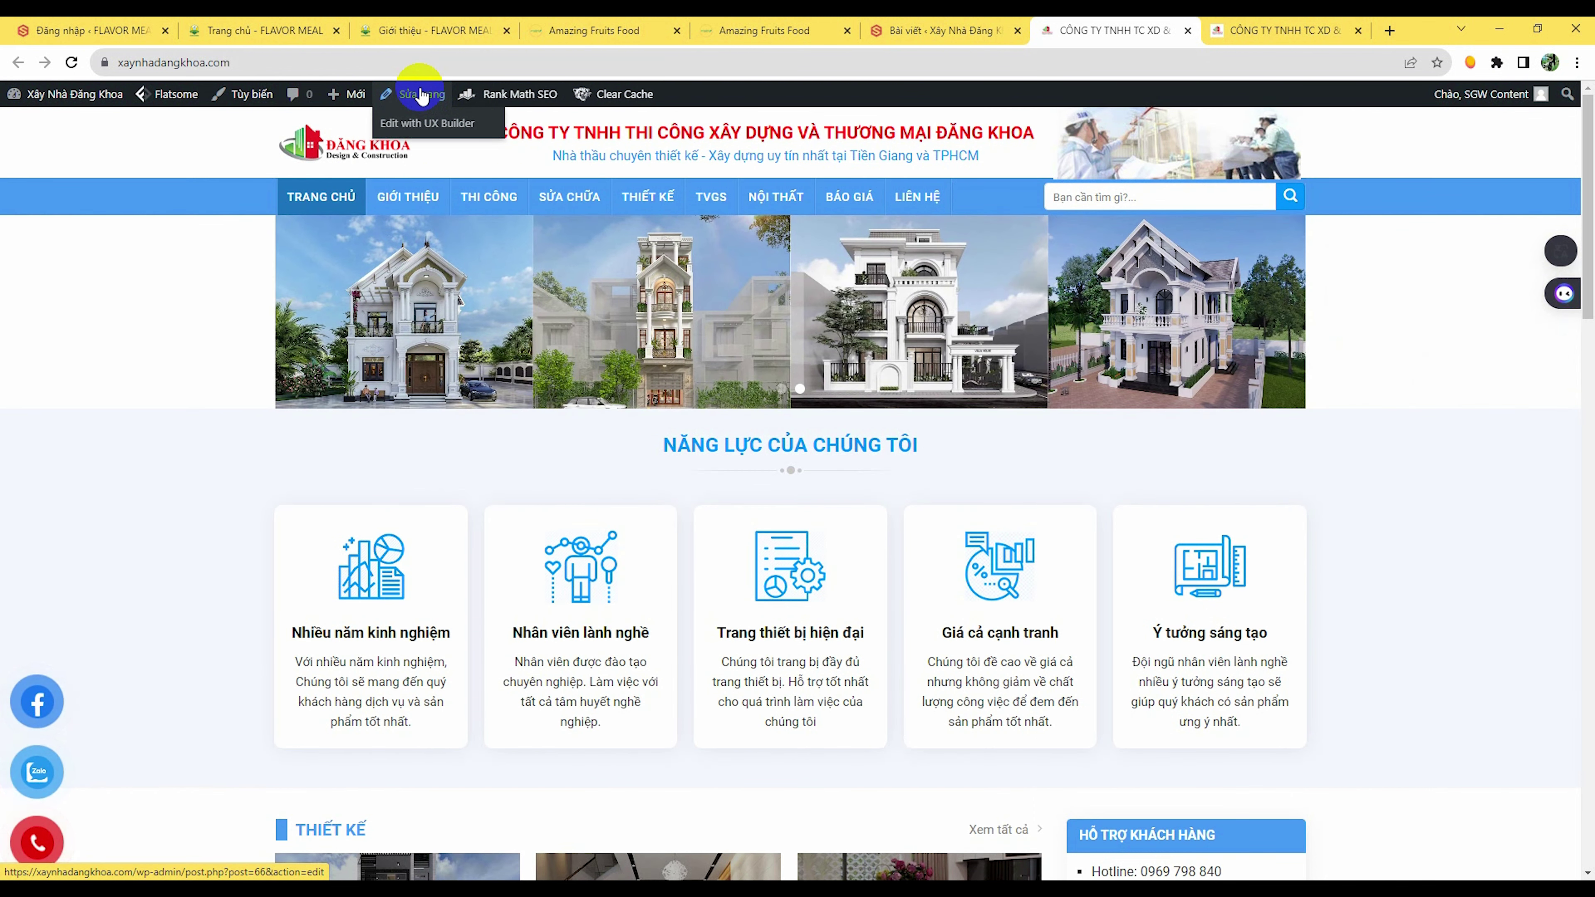
click(465, 129)
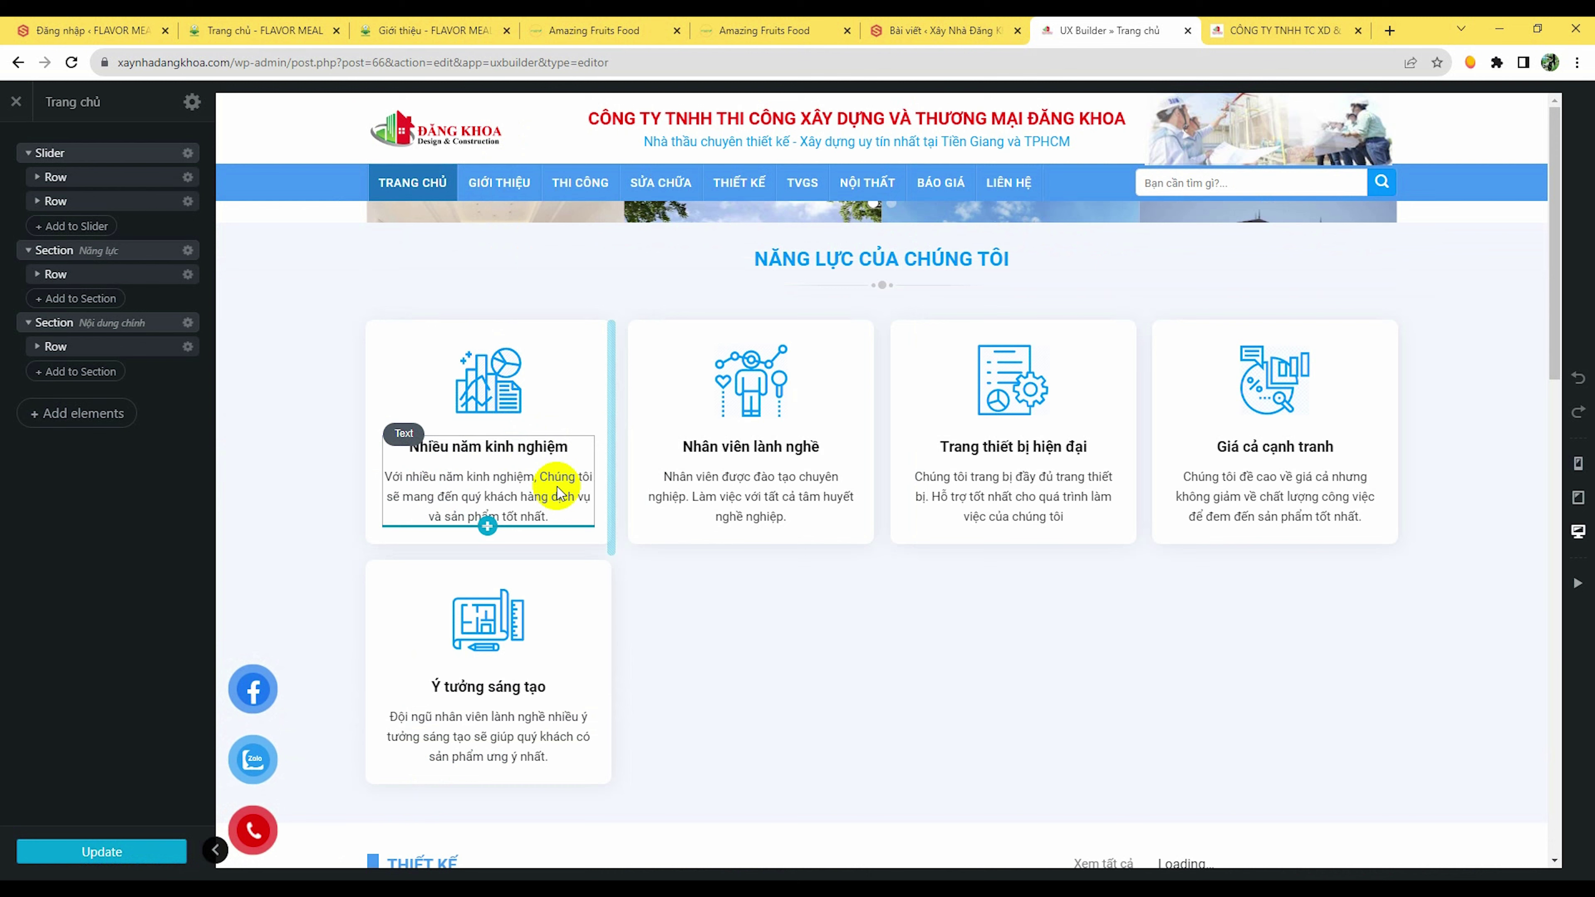
Step: Replace the first image in the home page slider by uploading thiet-ke-nha-pho-mat-tien-7m (1).jpg from the Downloads folder
click(520, 215)
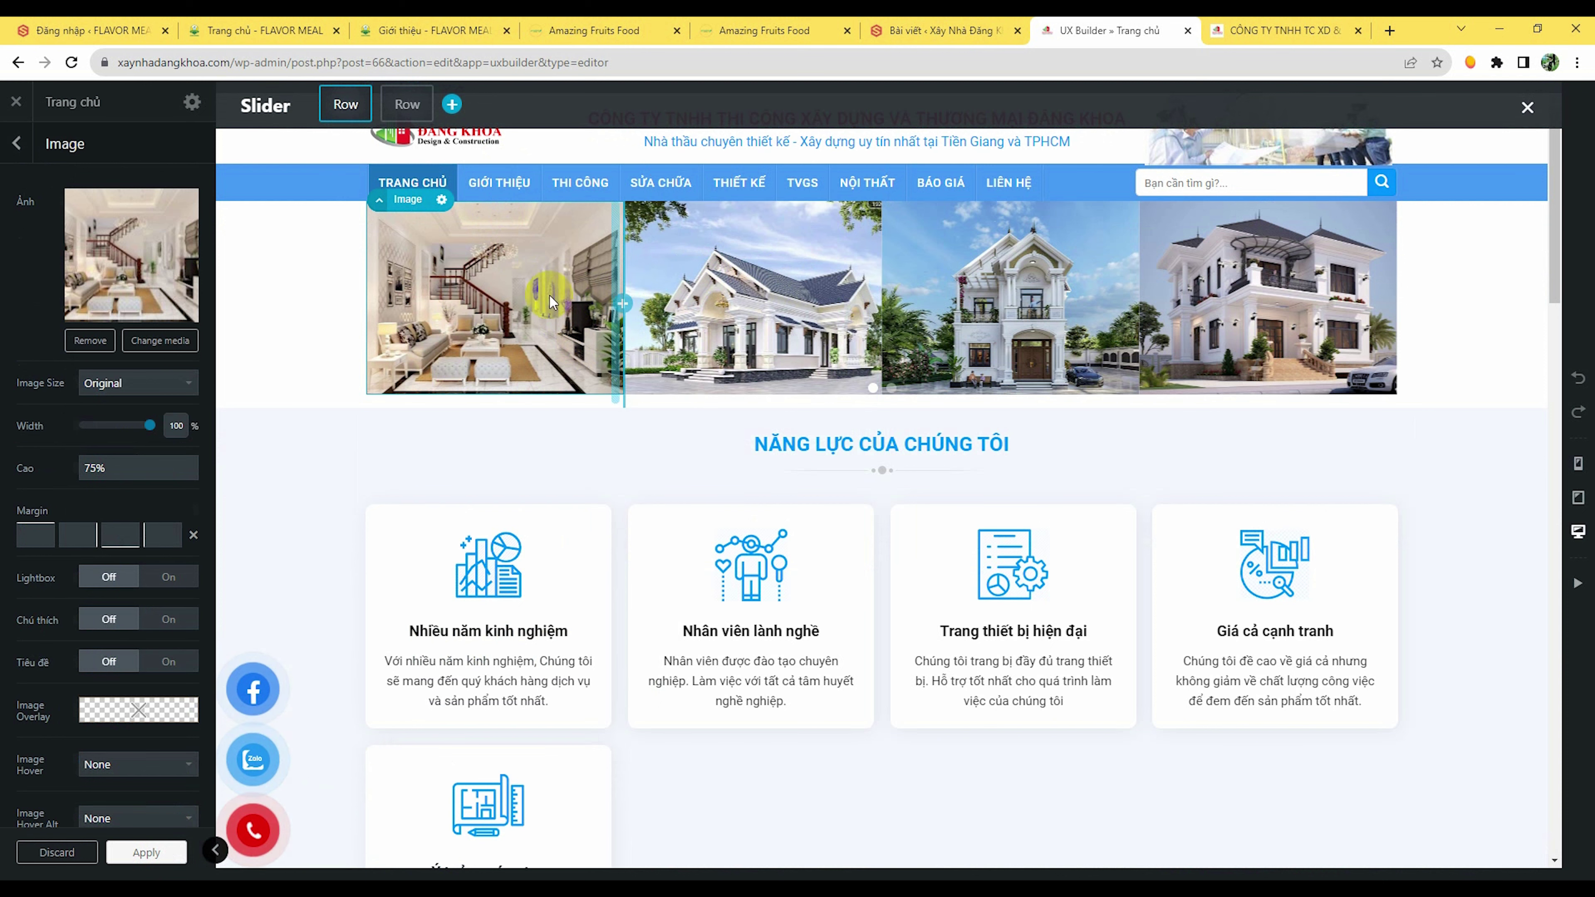
scroll(534, 299, down, 2)
scroll(515, 289, up, 2)
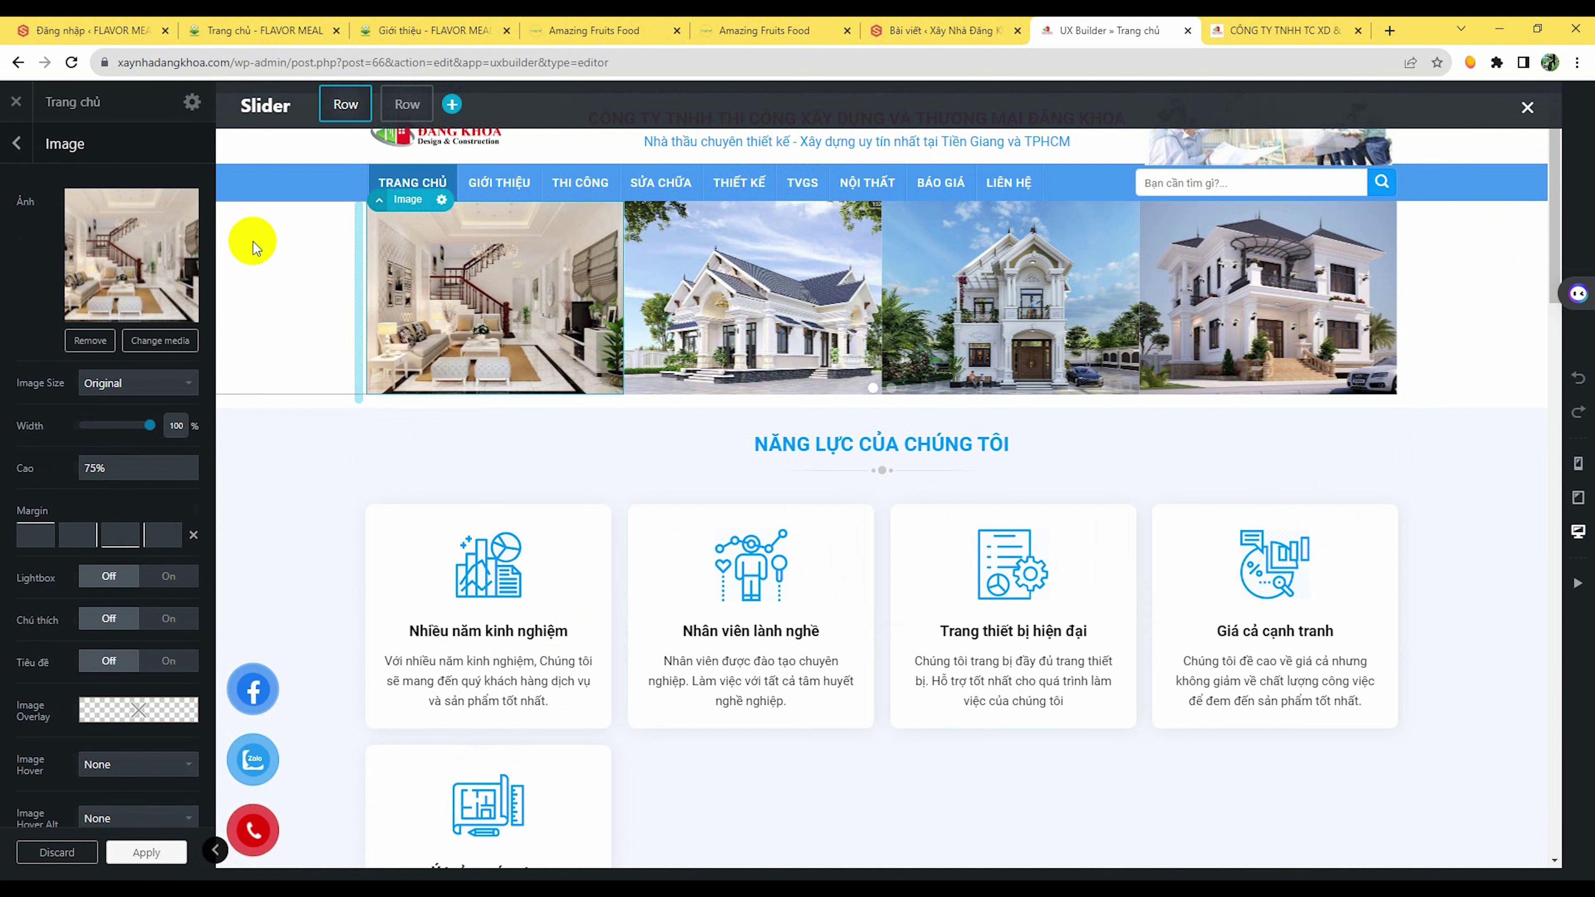
click(129, 313)
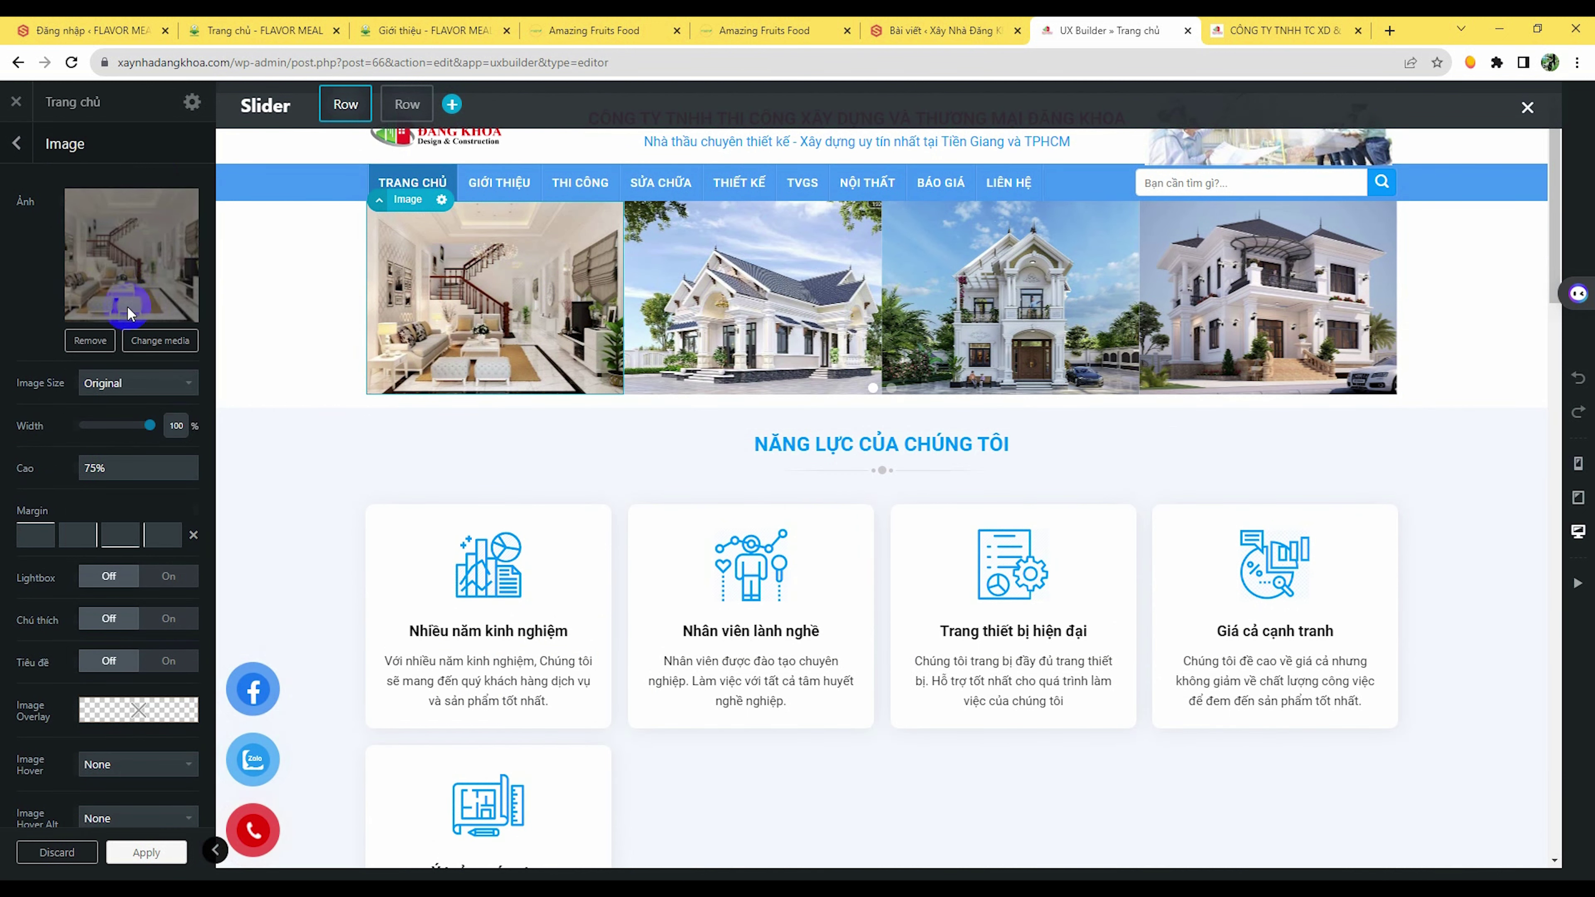
click(165, 341)
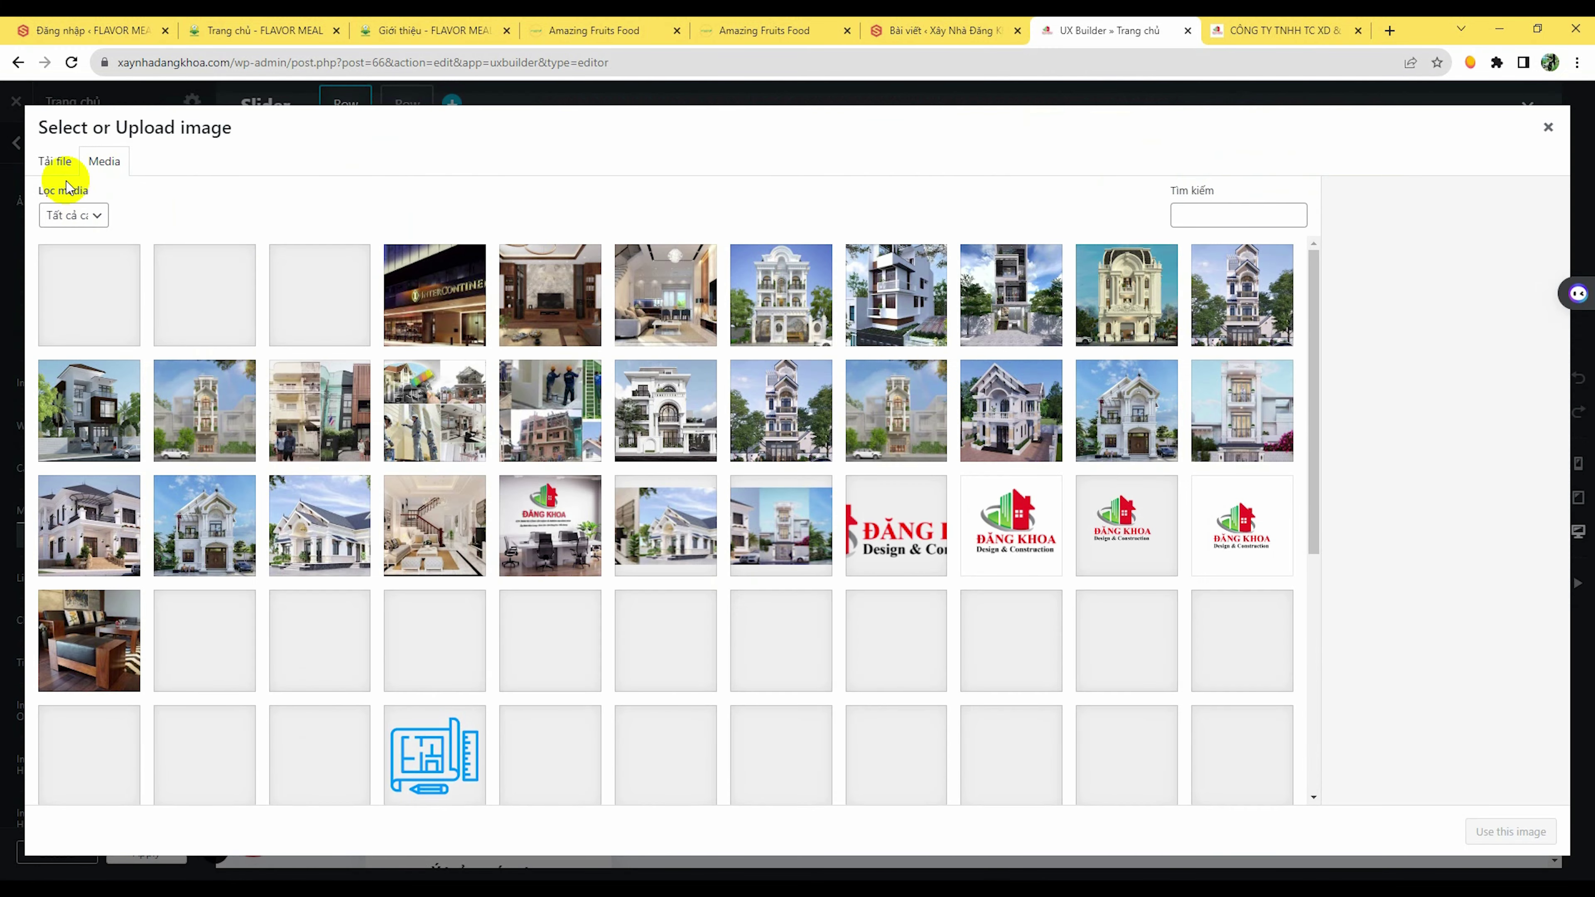
click(61, 161)
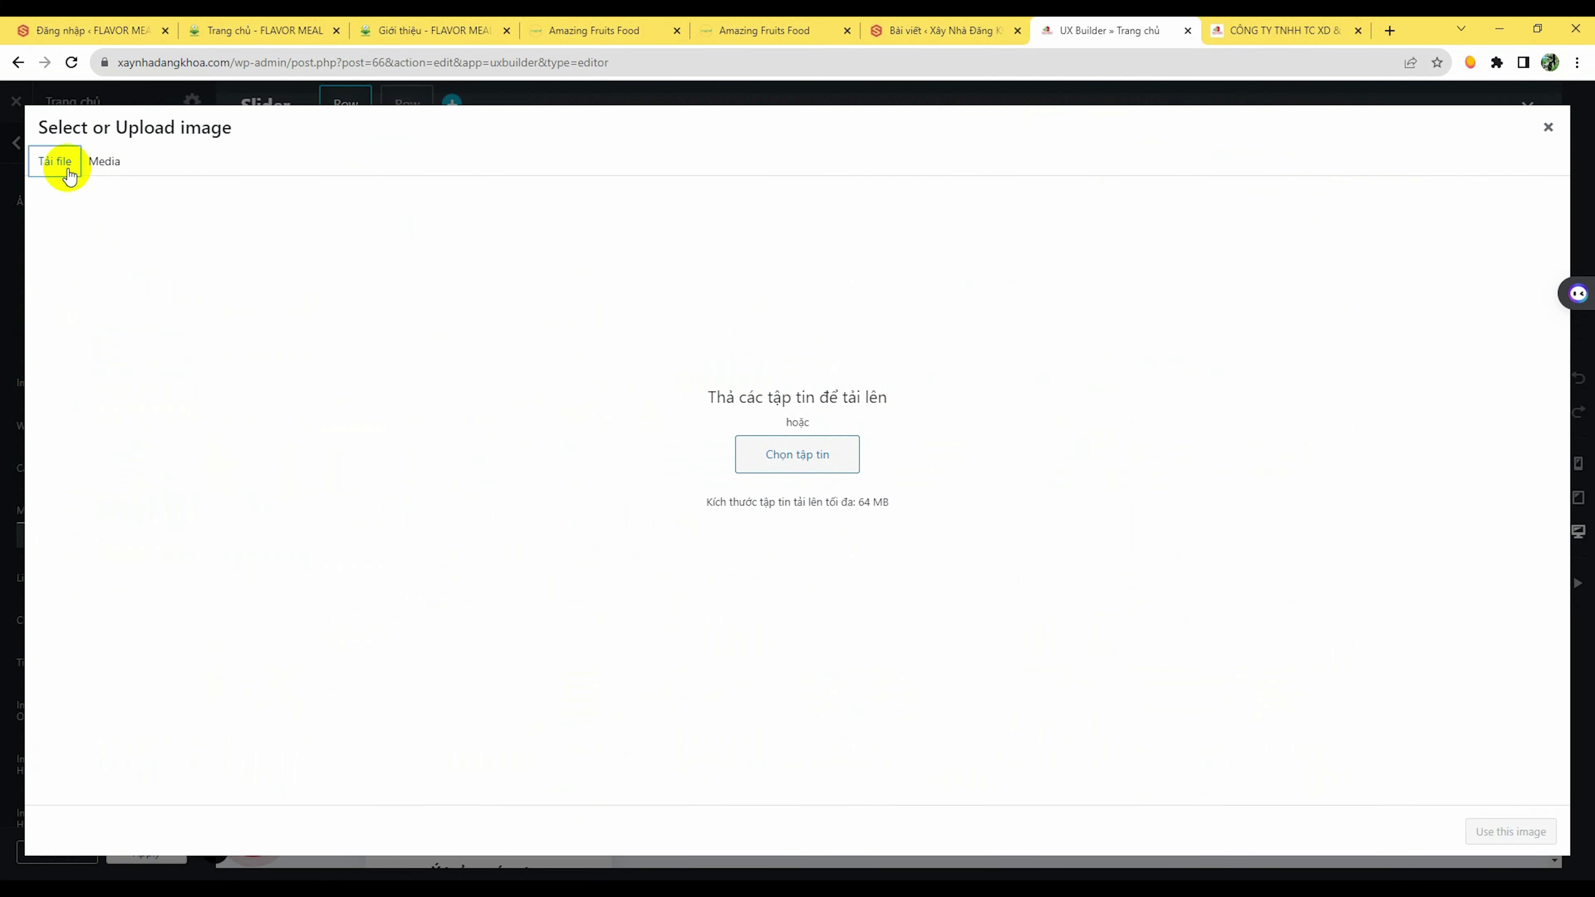
click(838, 463)
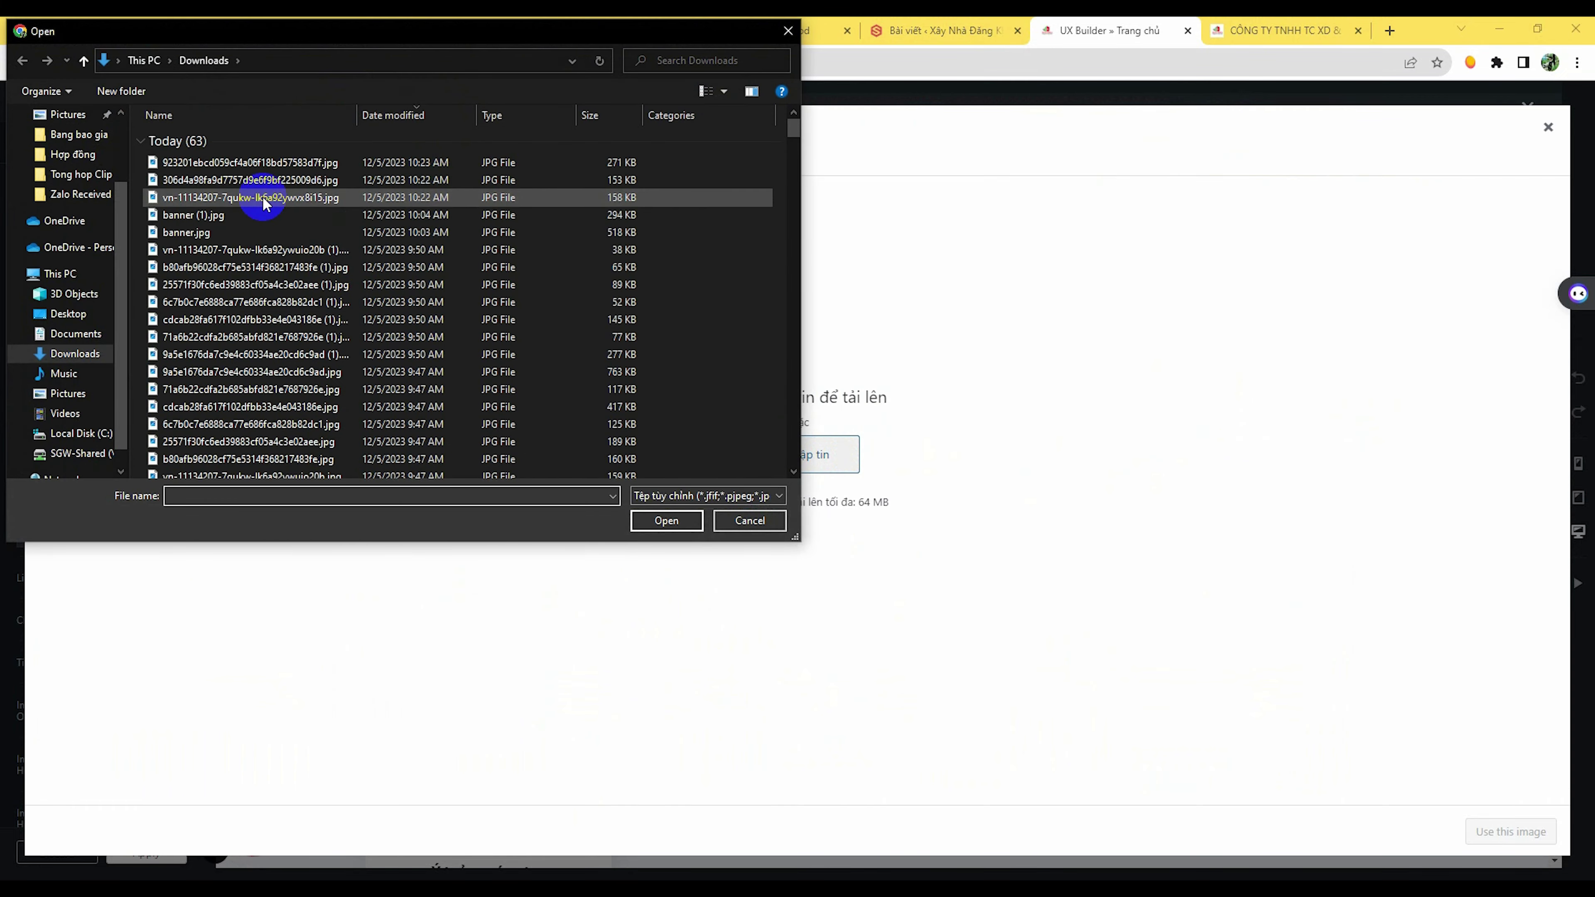
scroll(260, 402, down, 10)
scroll(260, 401, down, 12)
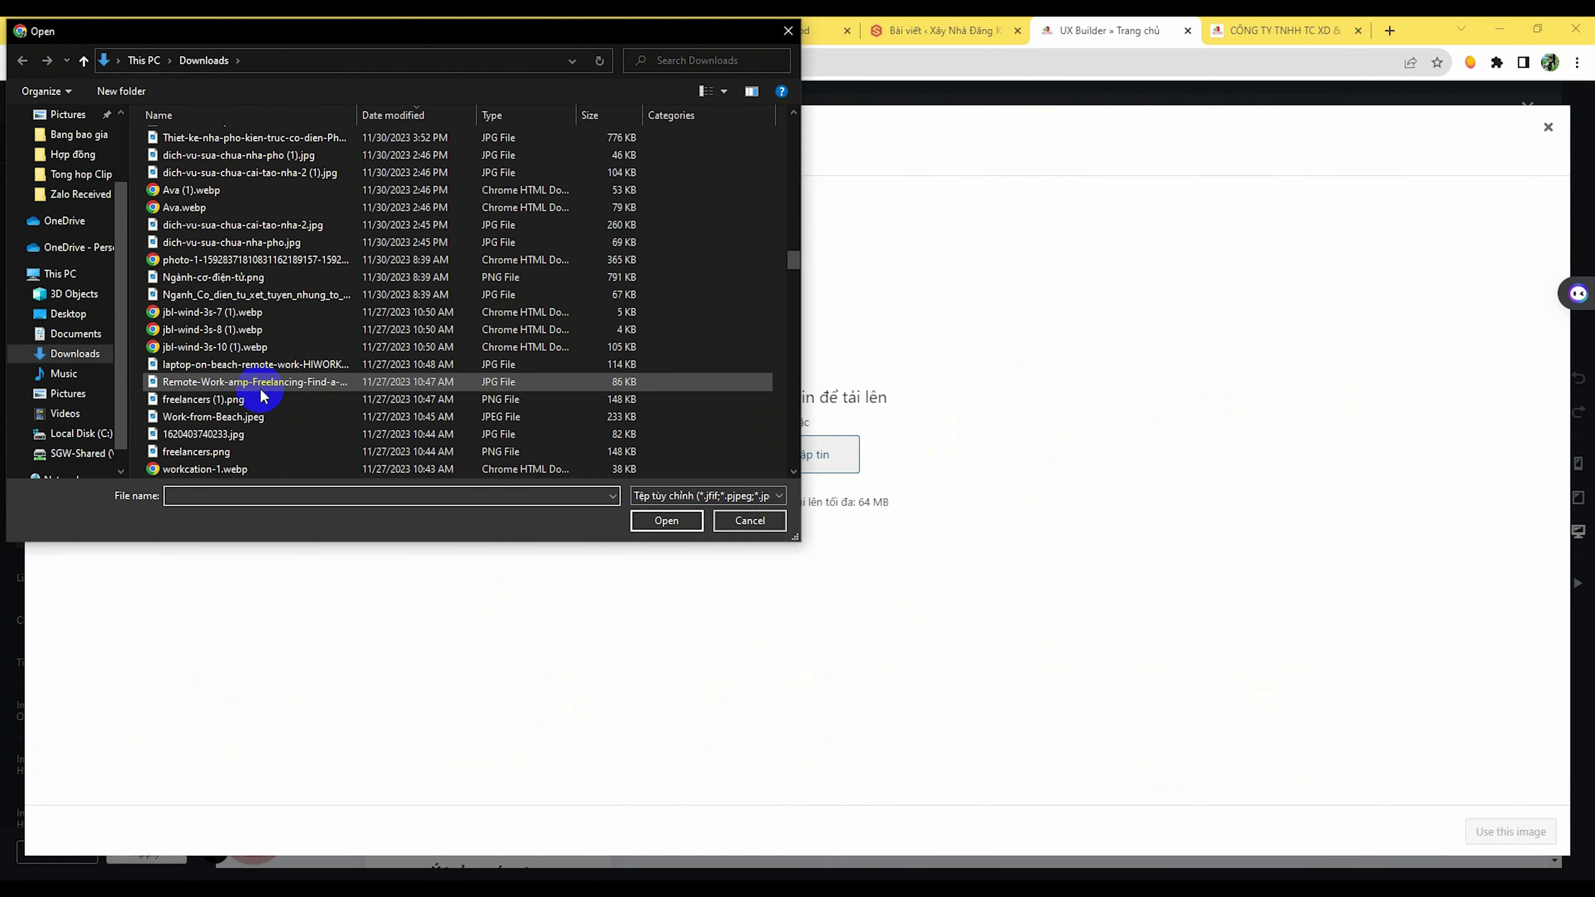
scroll(262, 339, down, 5)
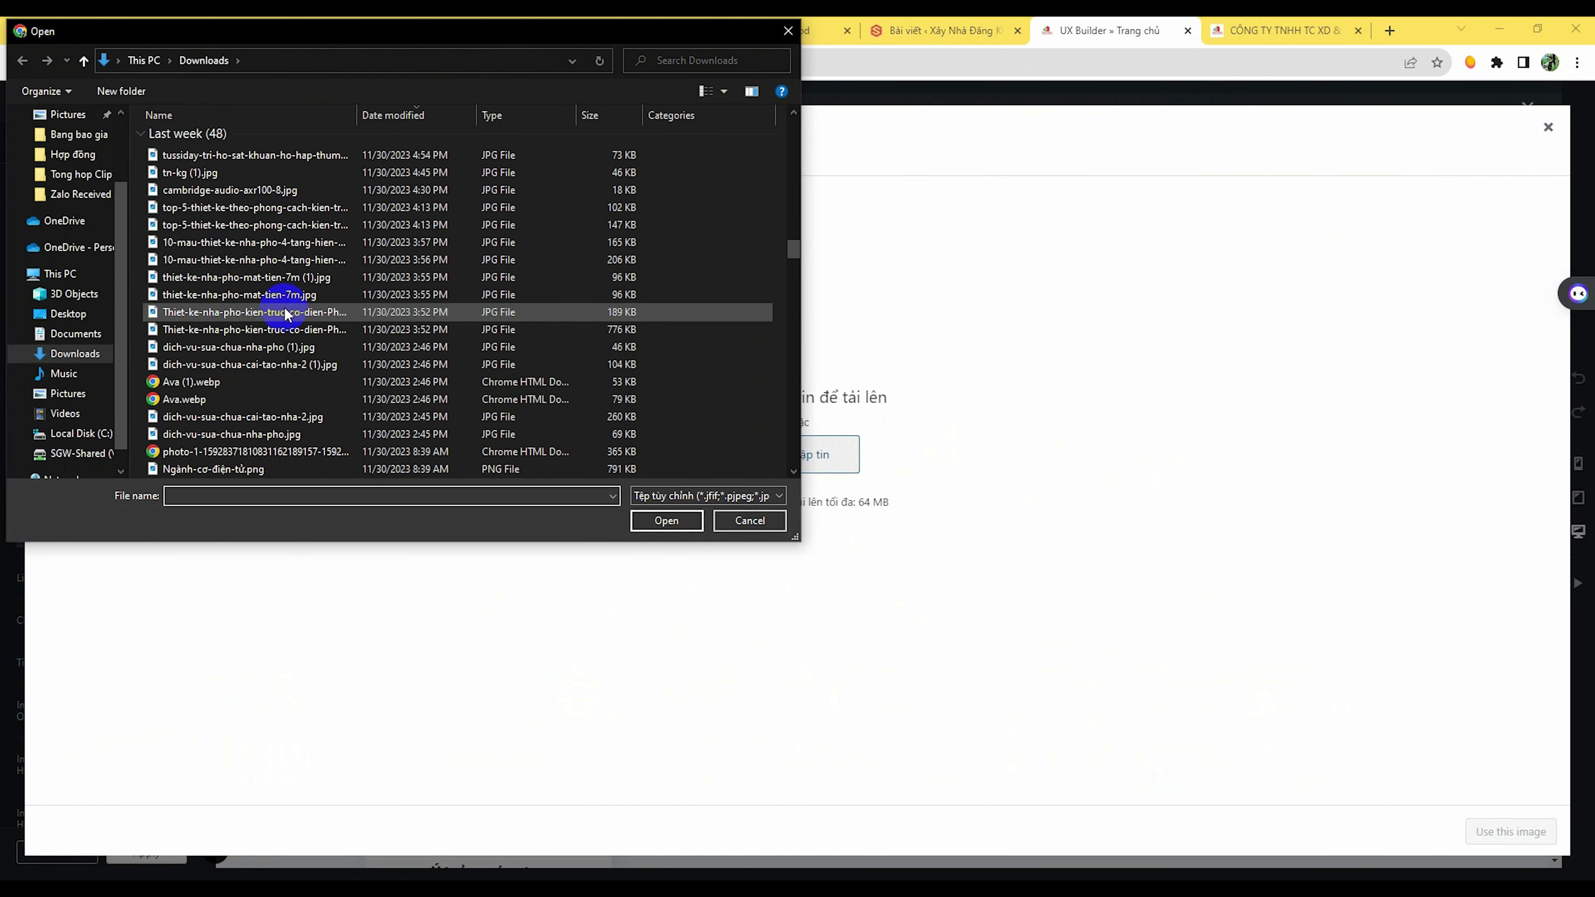
click(295, 277)
click(666, 520)
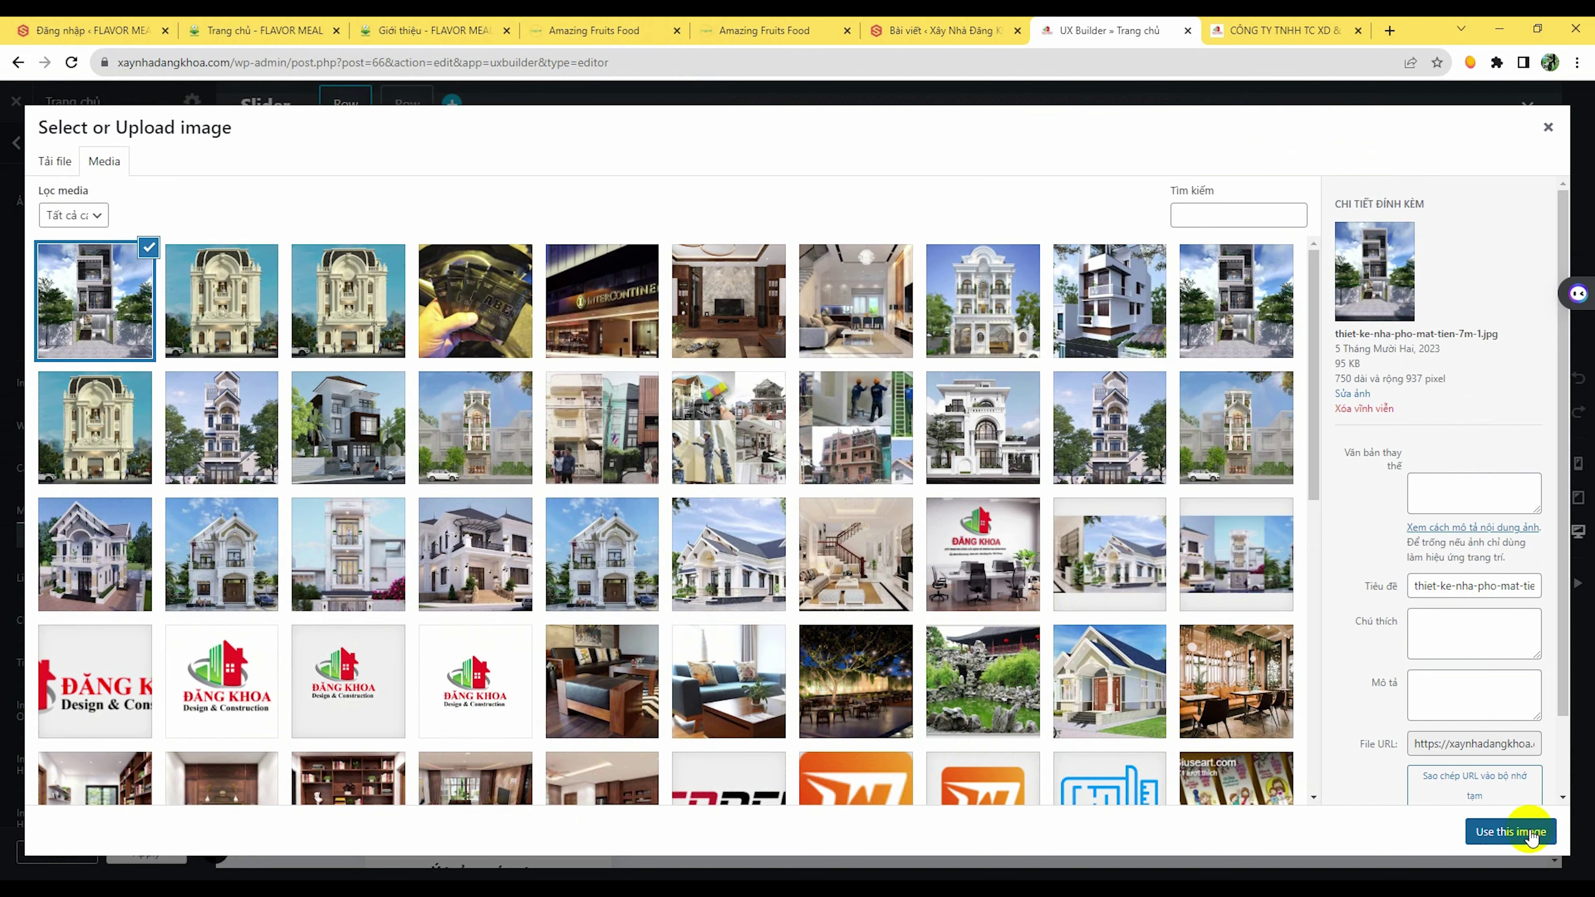
click(1530, 831)
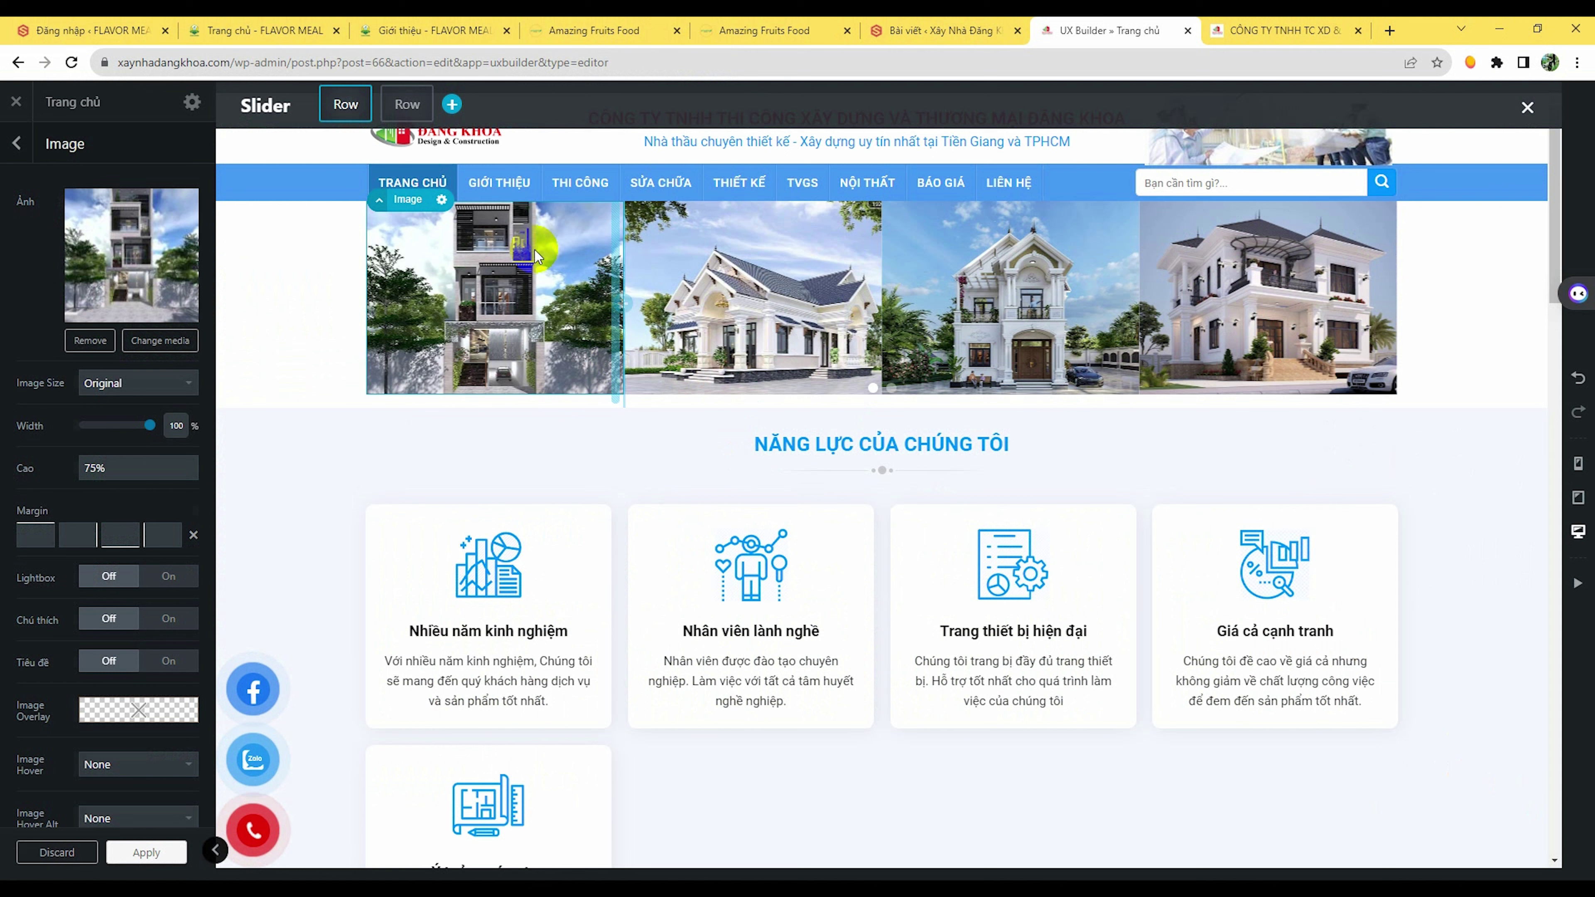
Step: Select the second and fourth slider images in turn to view their image settings
click(747, 286)
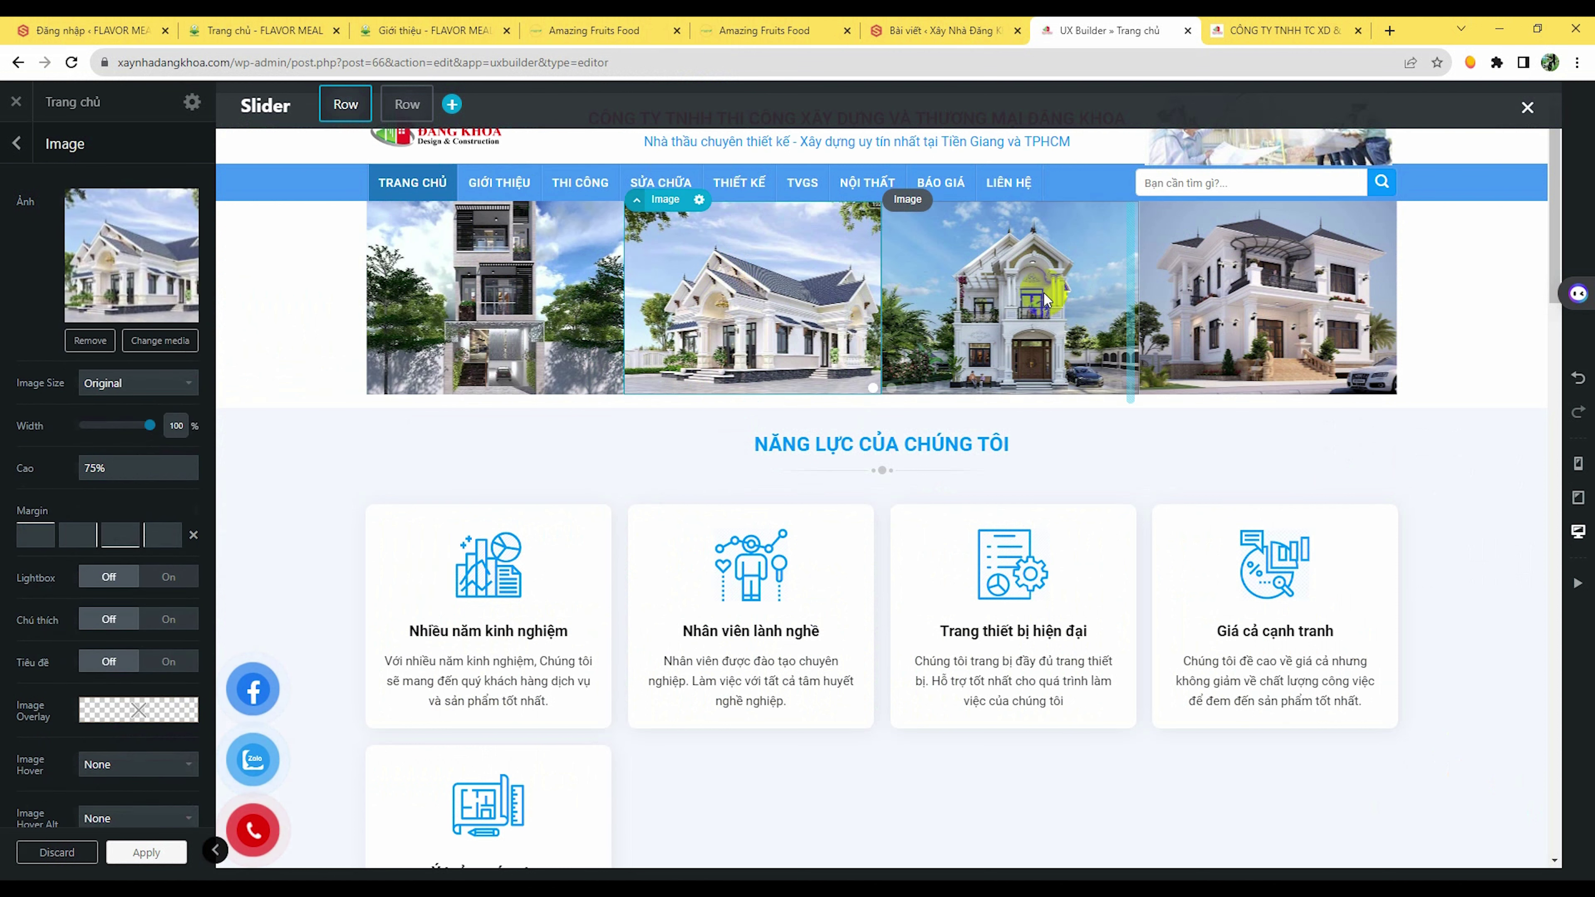
click(1265, 277)
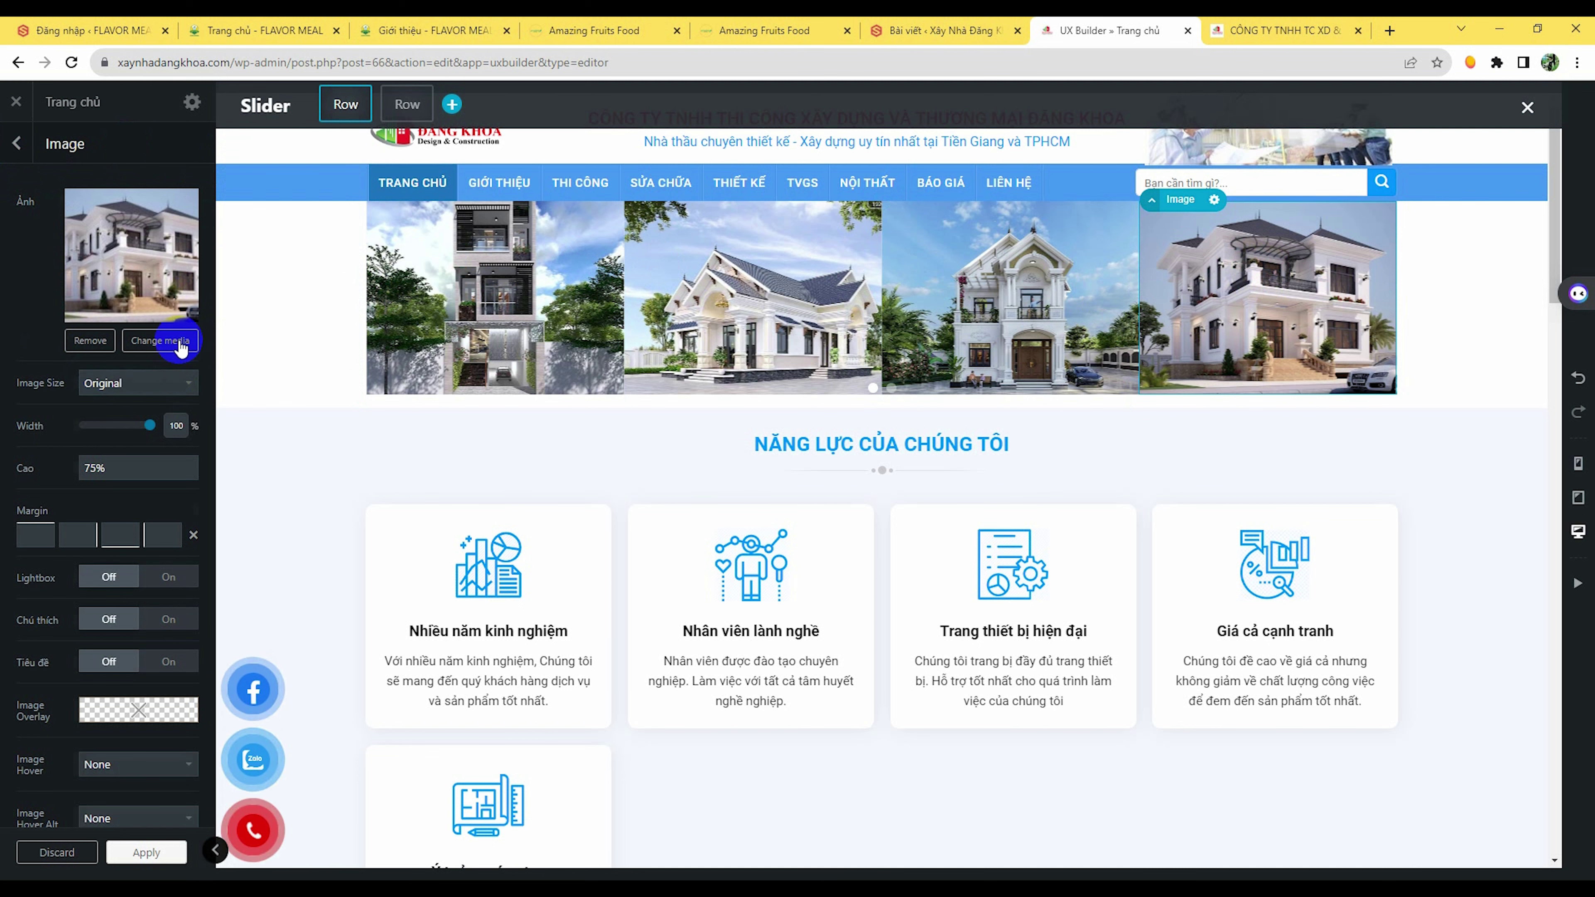
Step: Open the "Nhiều năm kinh nghiệm" text block in the text editor, review its text and accept it
scroll(664, 476, down, 2)
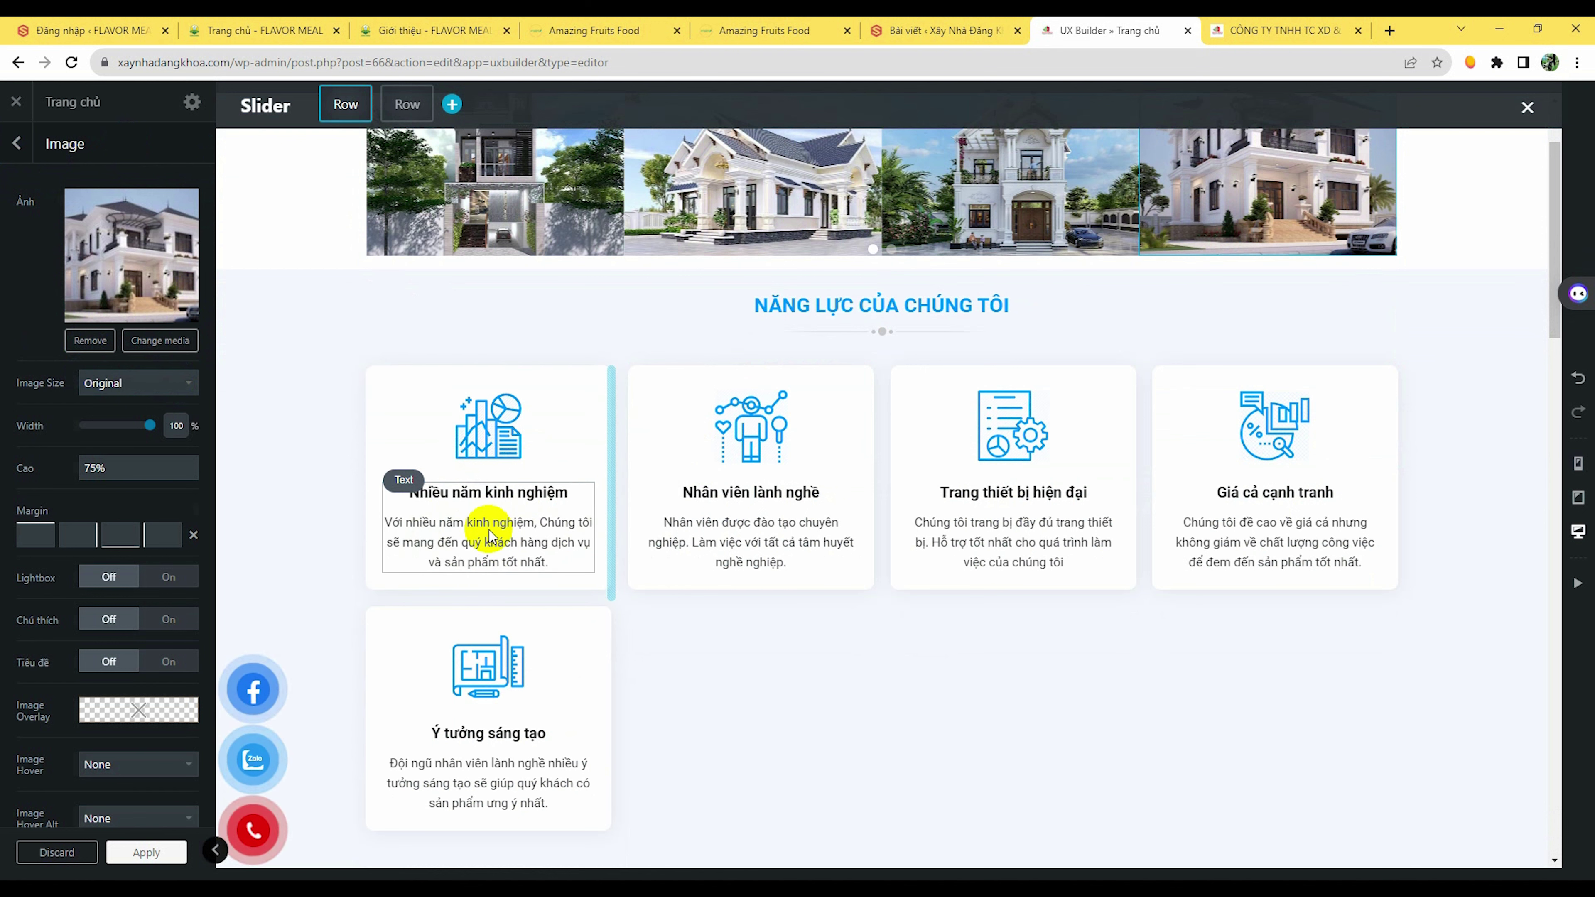
click(508, 533)
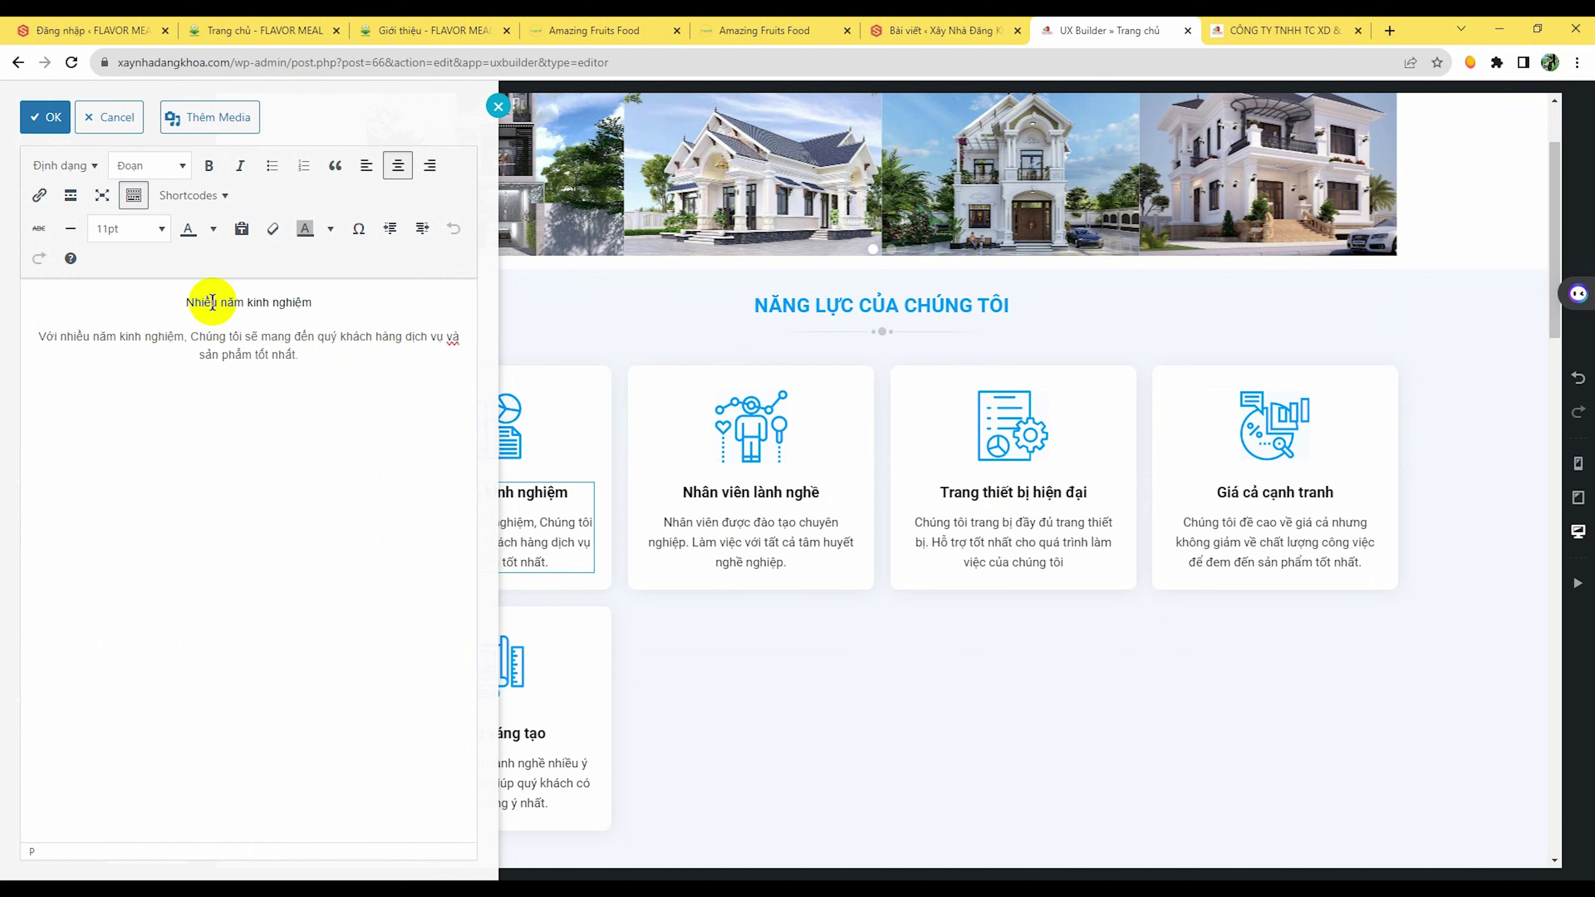
click(54, 120)
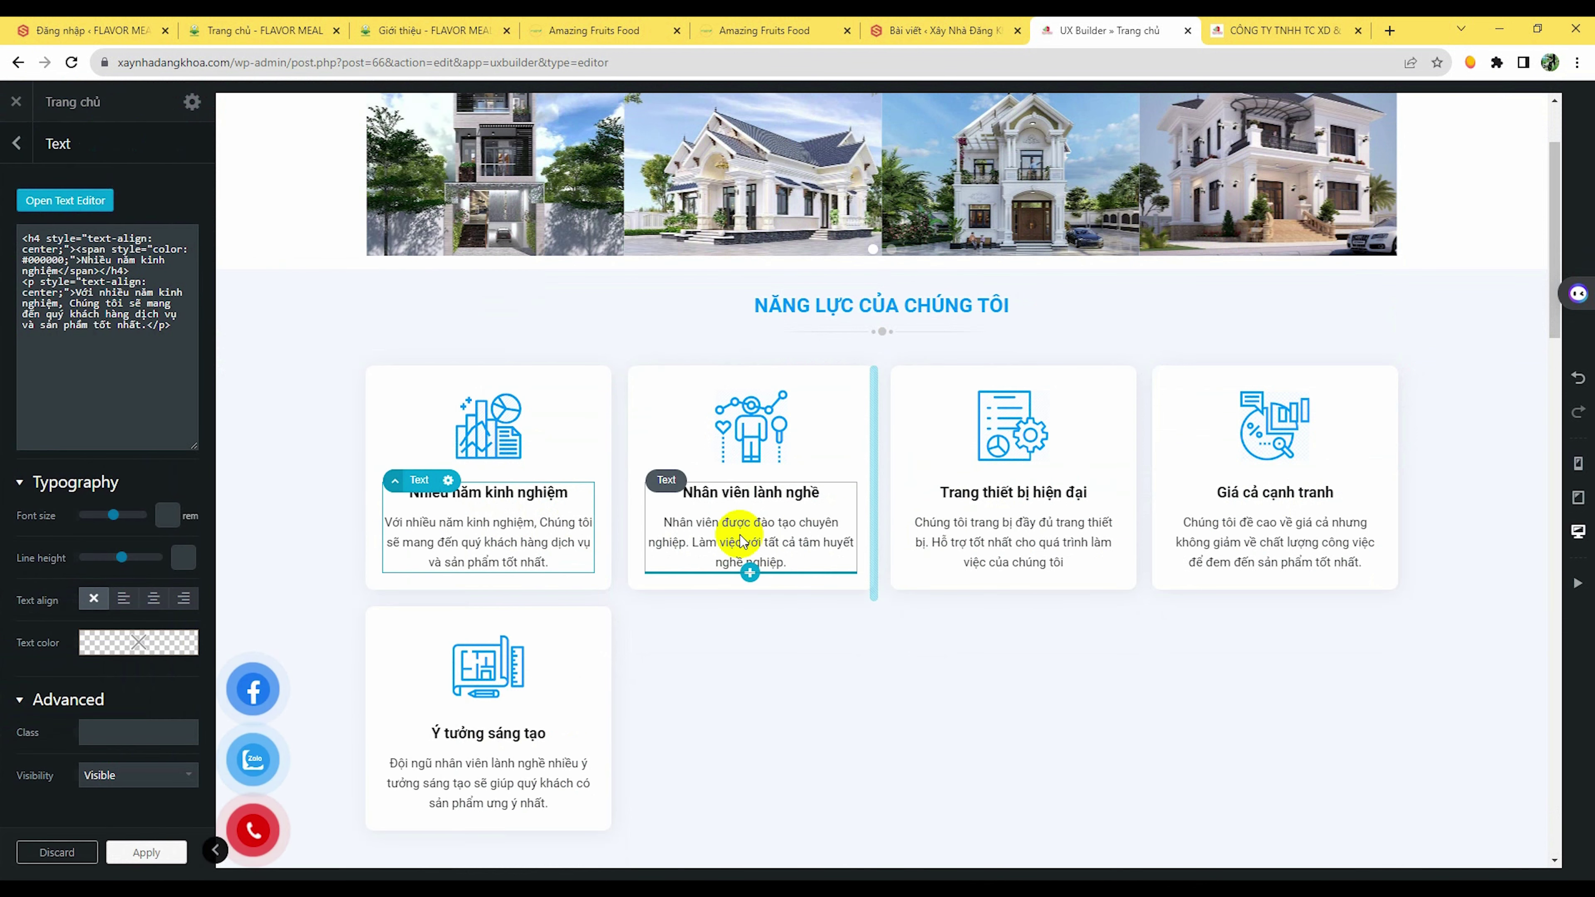
Step: Open the "Nhân viên lành nghề" text block in the text editor, accept its text and apply the element settings
click(812, 527)
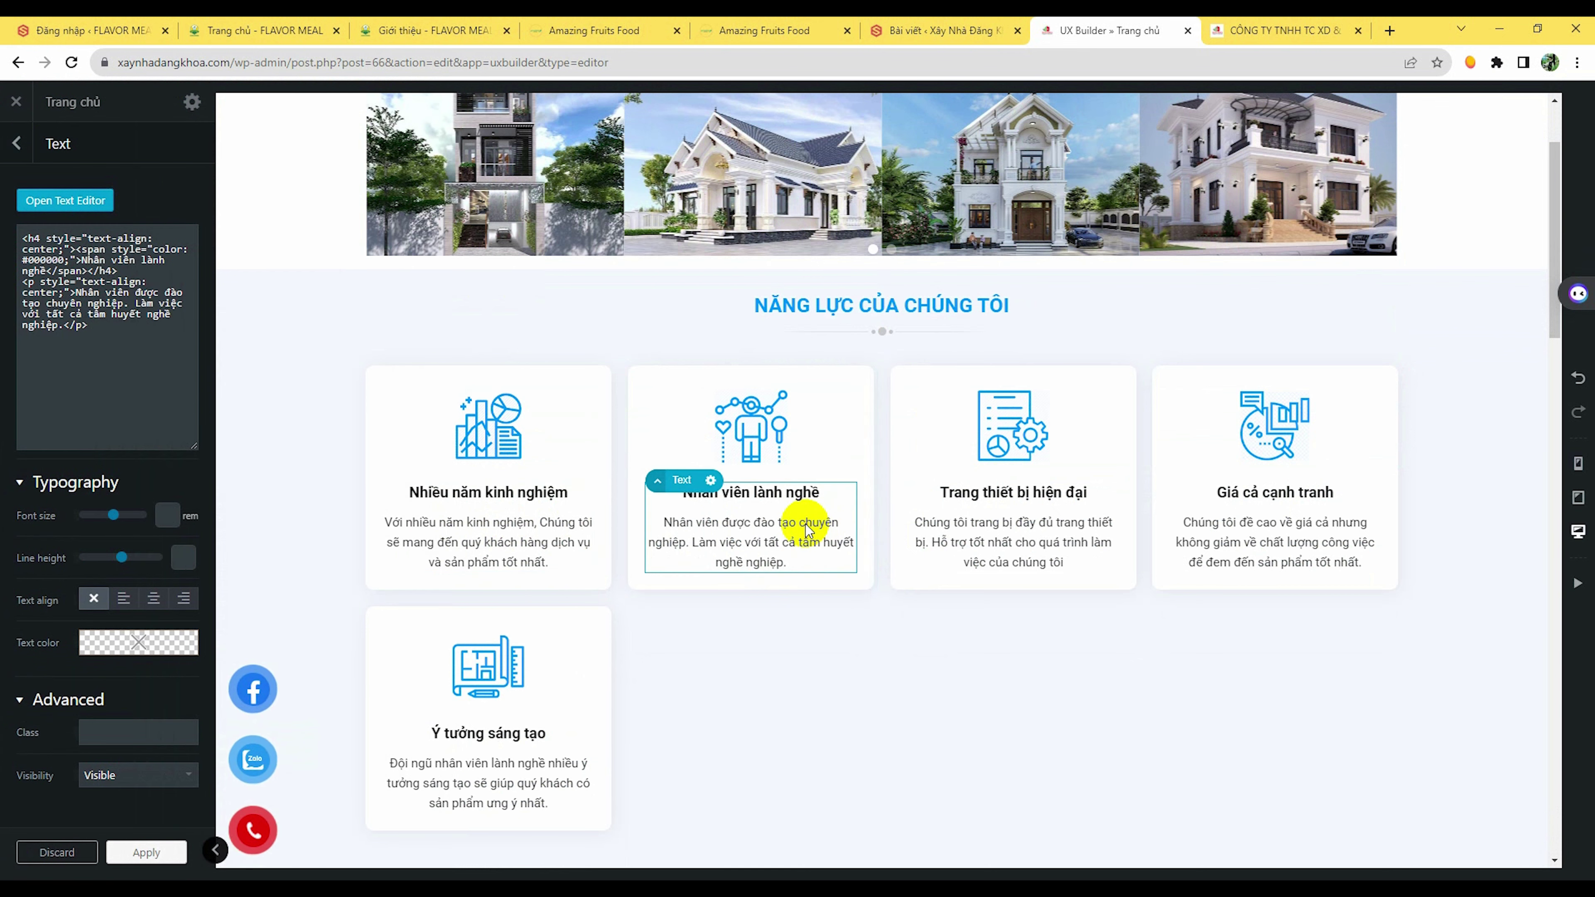
double_click(773, 522)
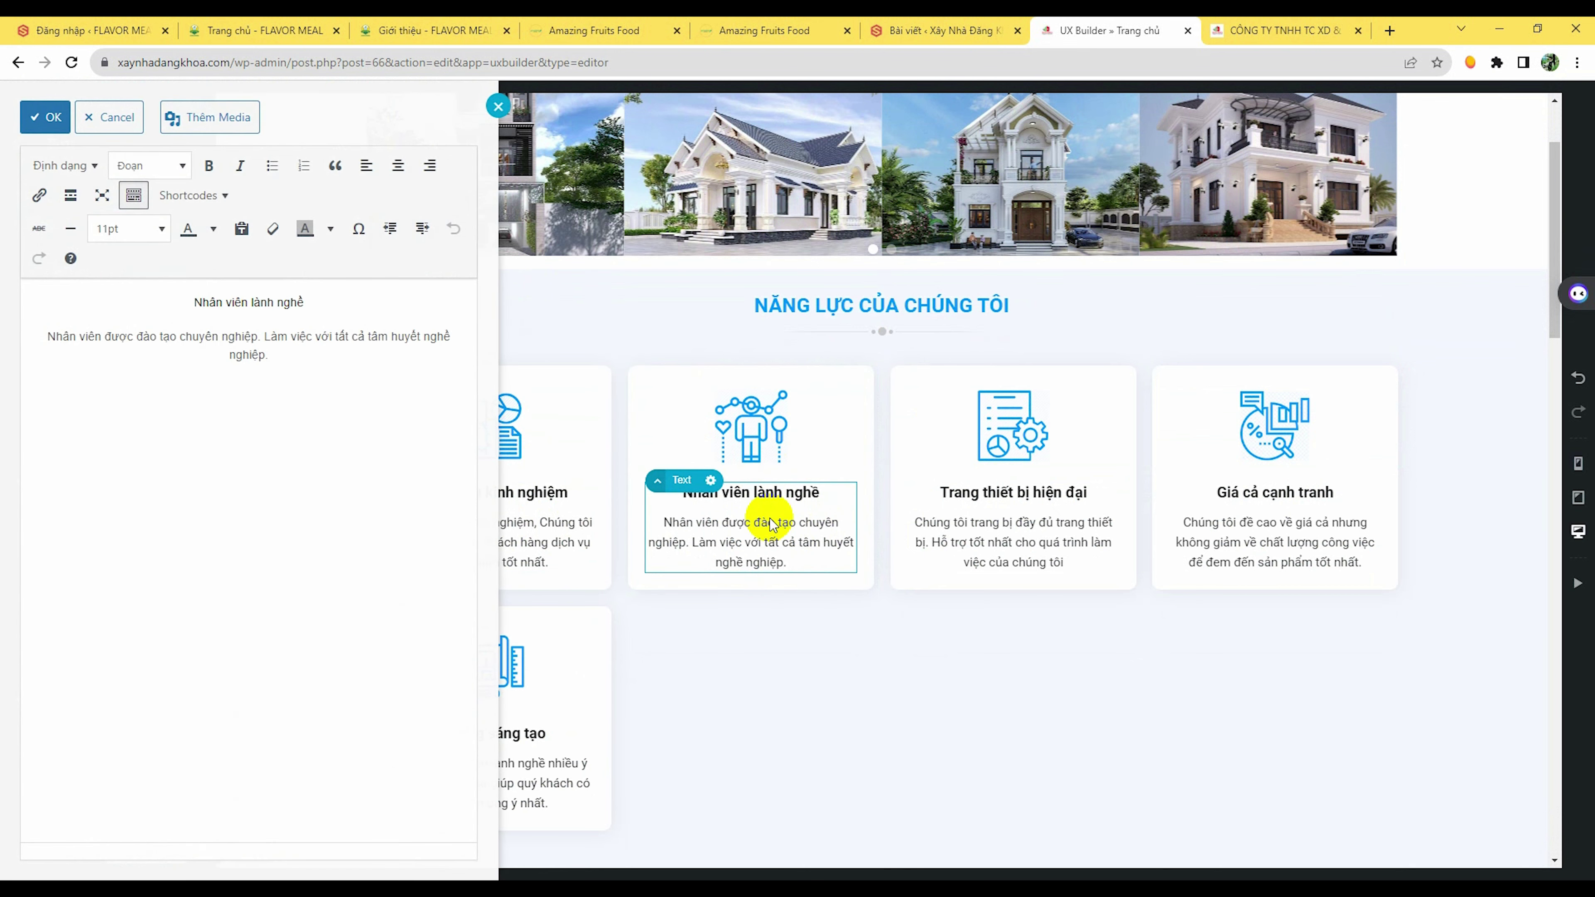
click(57, 114)
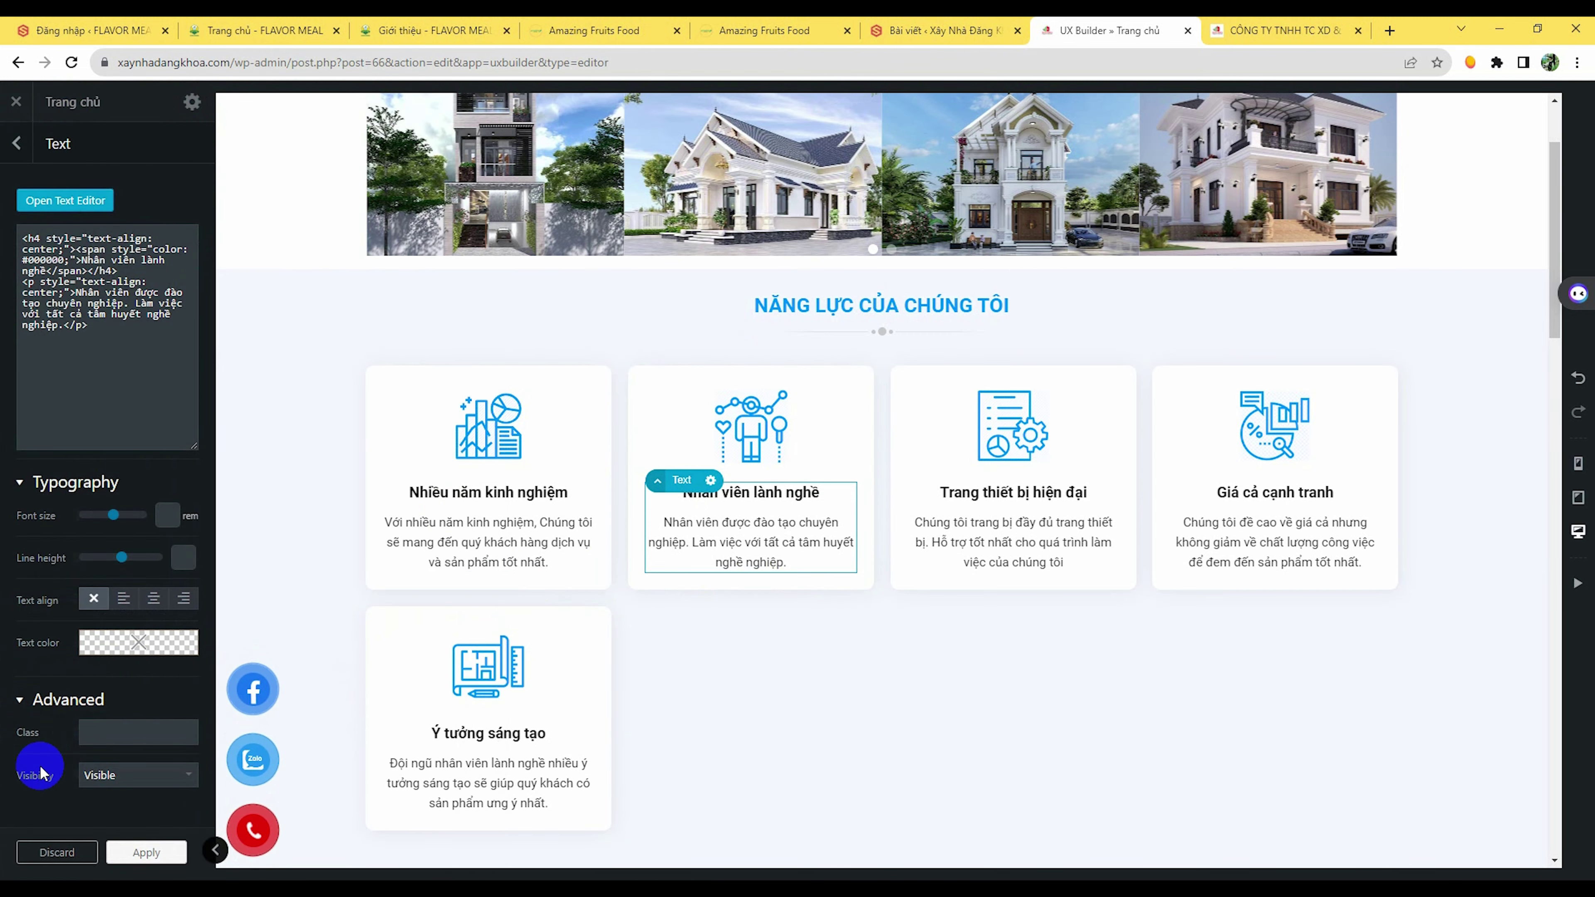
click(148, 852)
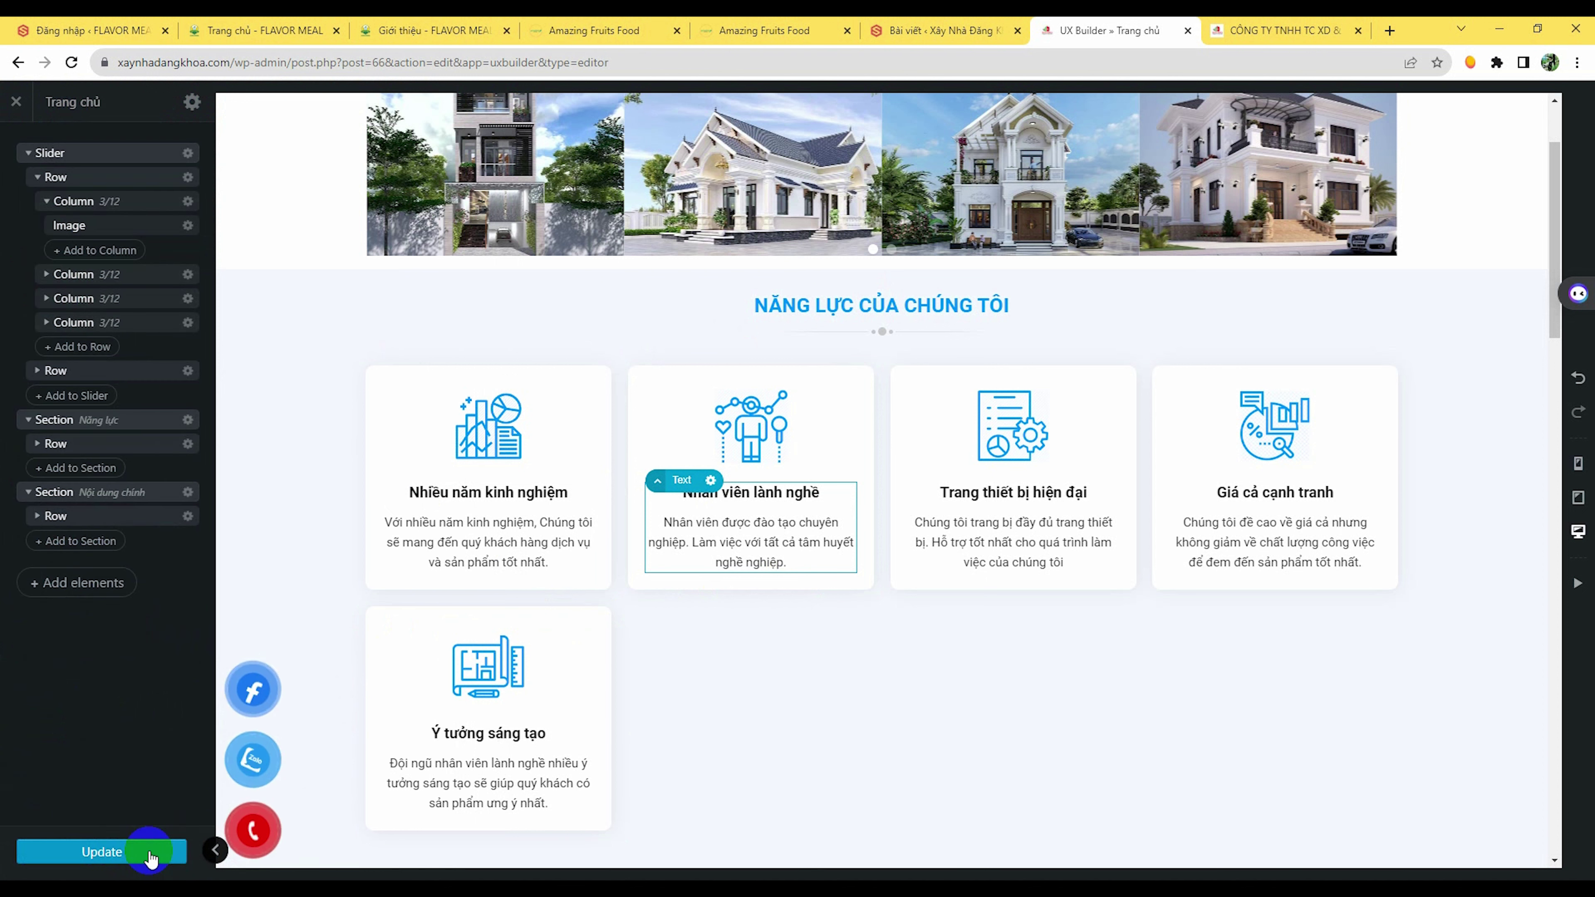
Step: Update the home page to save its changes and exit the builder to the live site
click(113, 853)
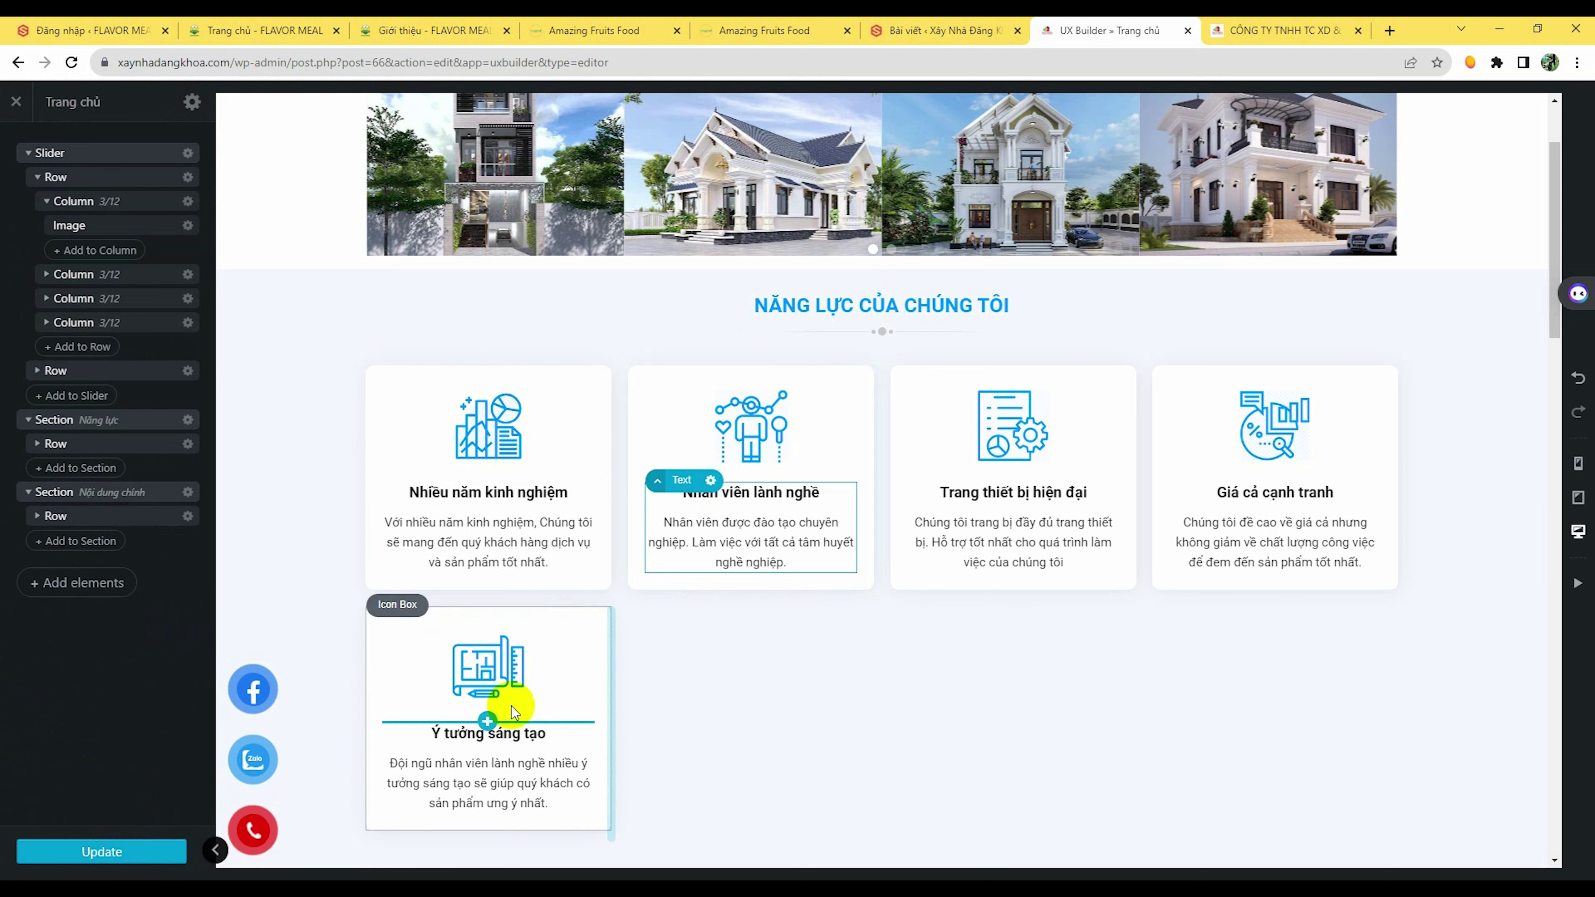
scroll(757, 641, down, 15)
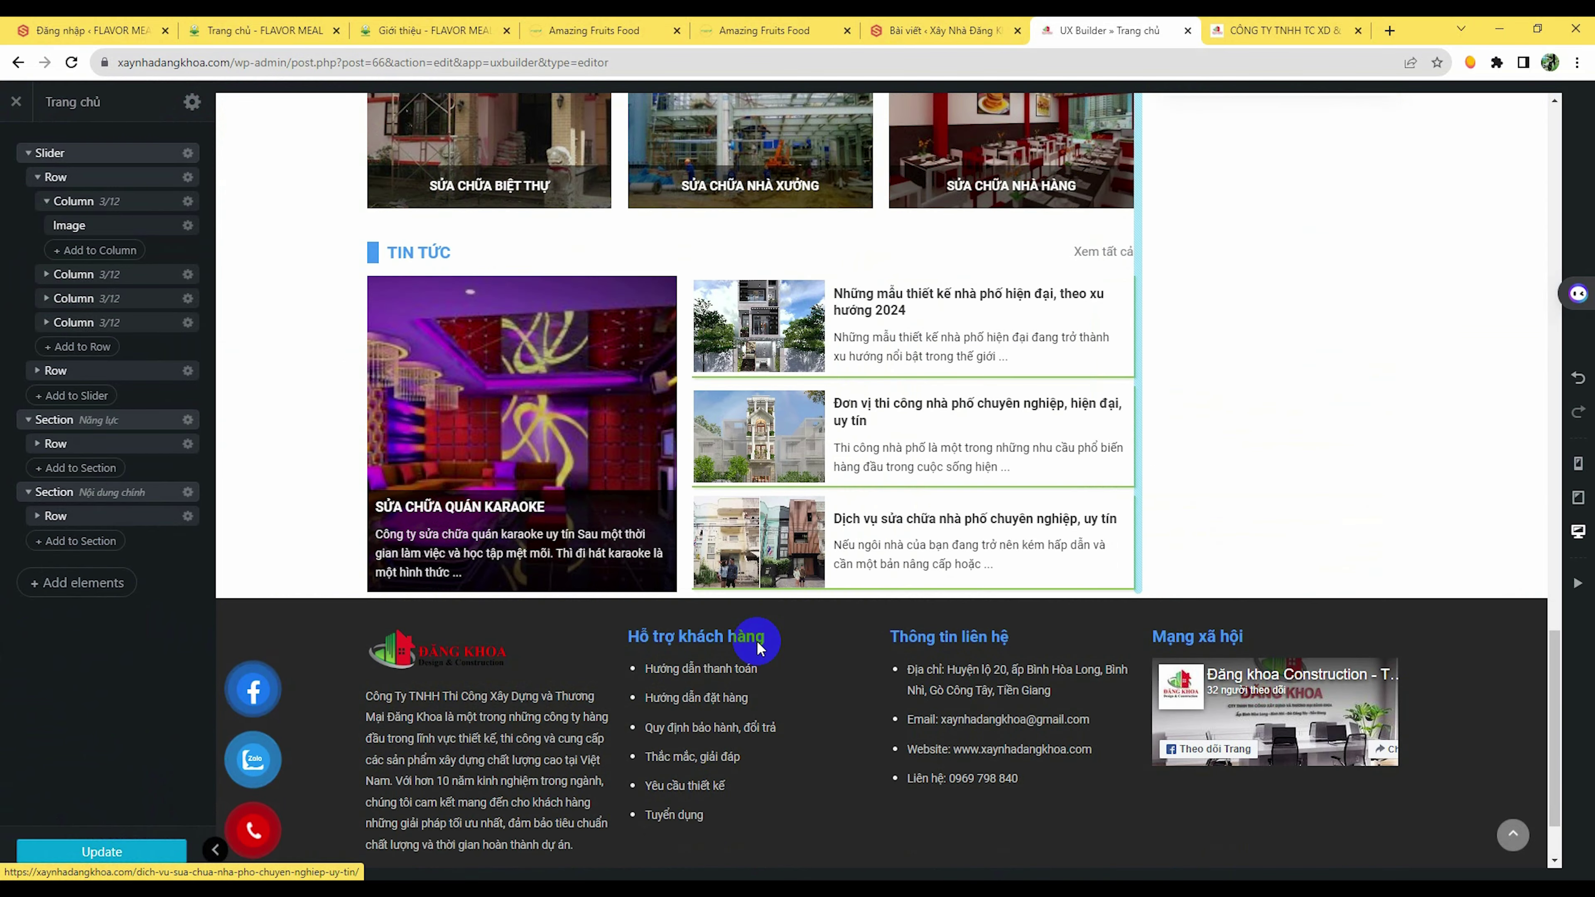
click(17, 101)
click(886, 158)
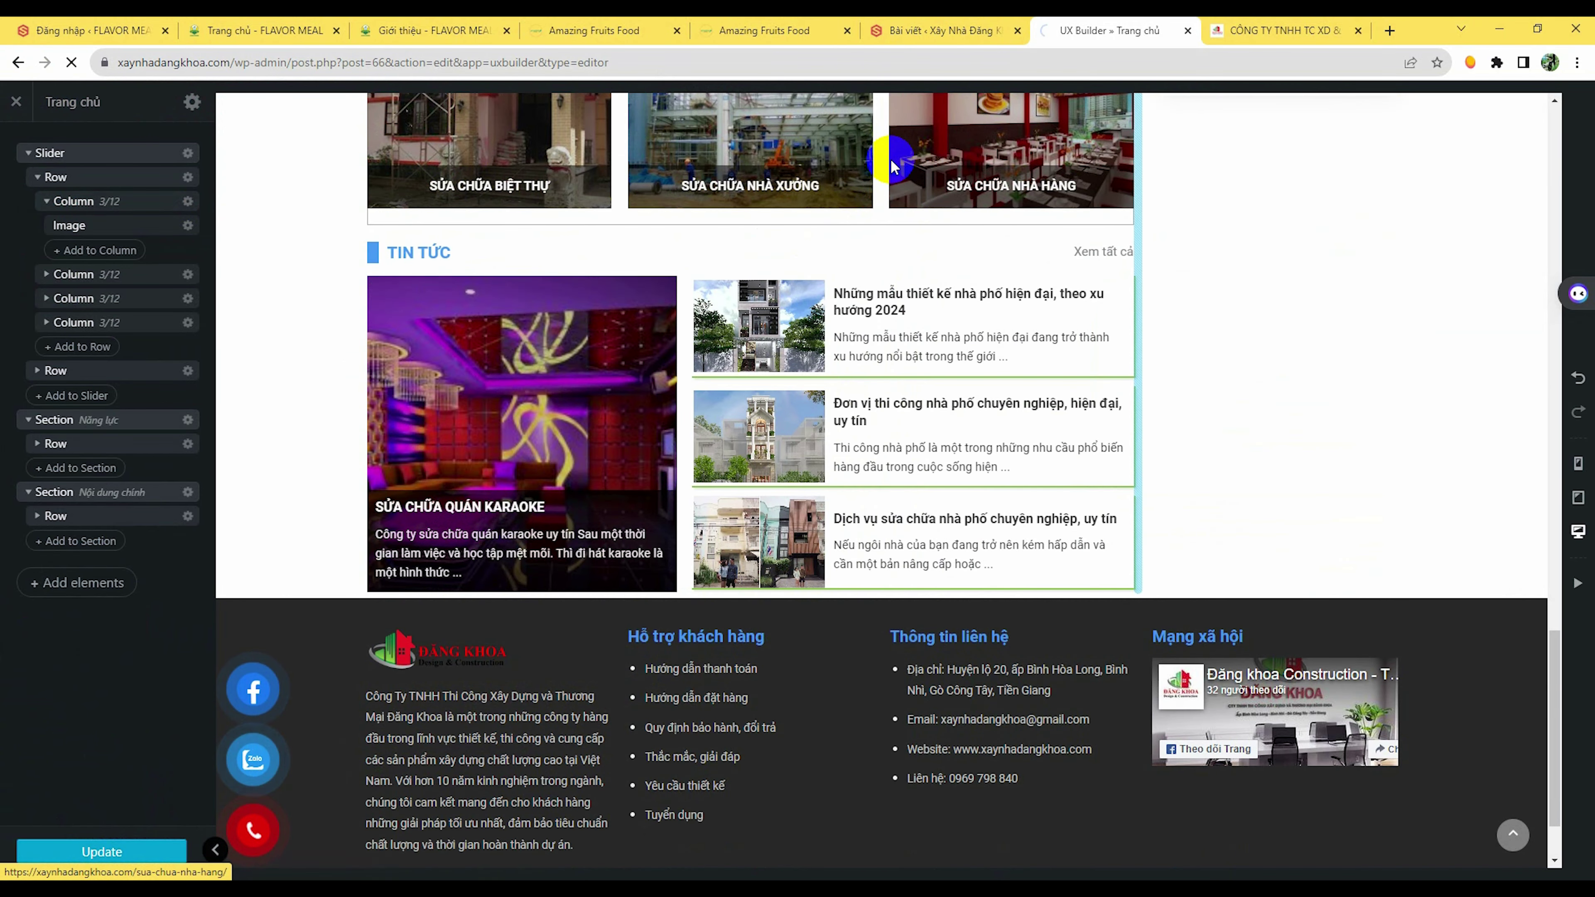
Step: Dismiss the chat notification and open the home page's Footer block in UX Builder
scroll(773, 332, down, 20)
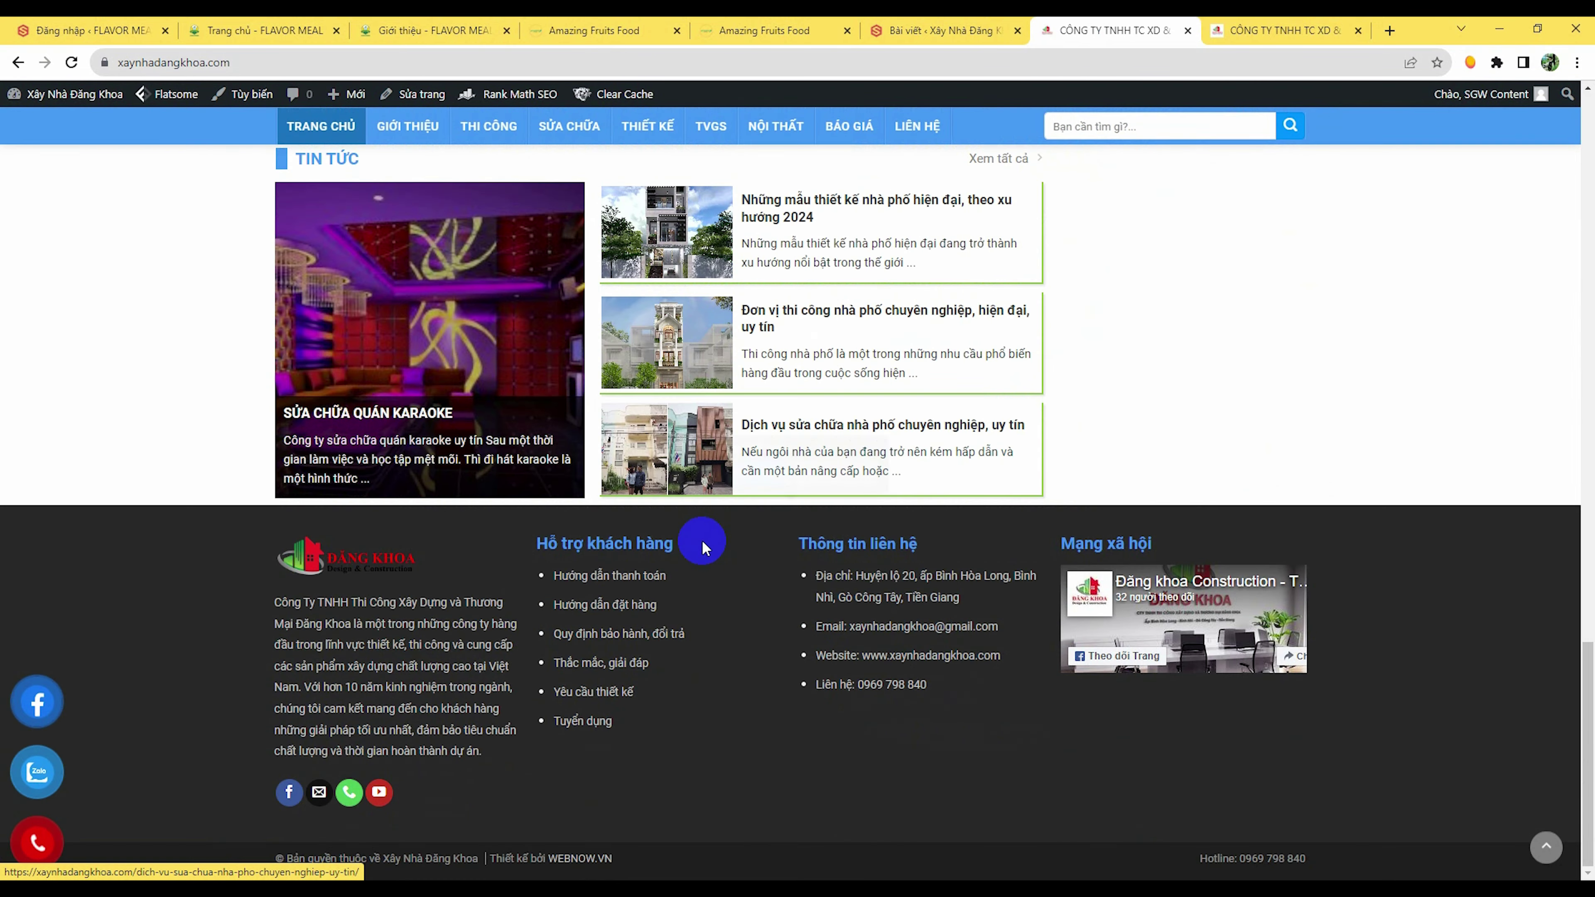
mouse_move(690, 538)
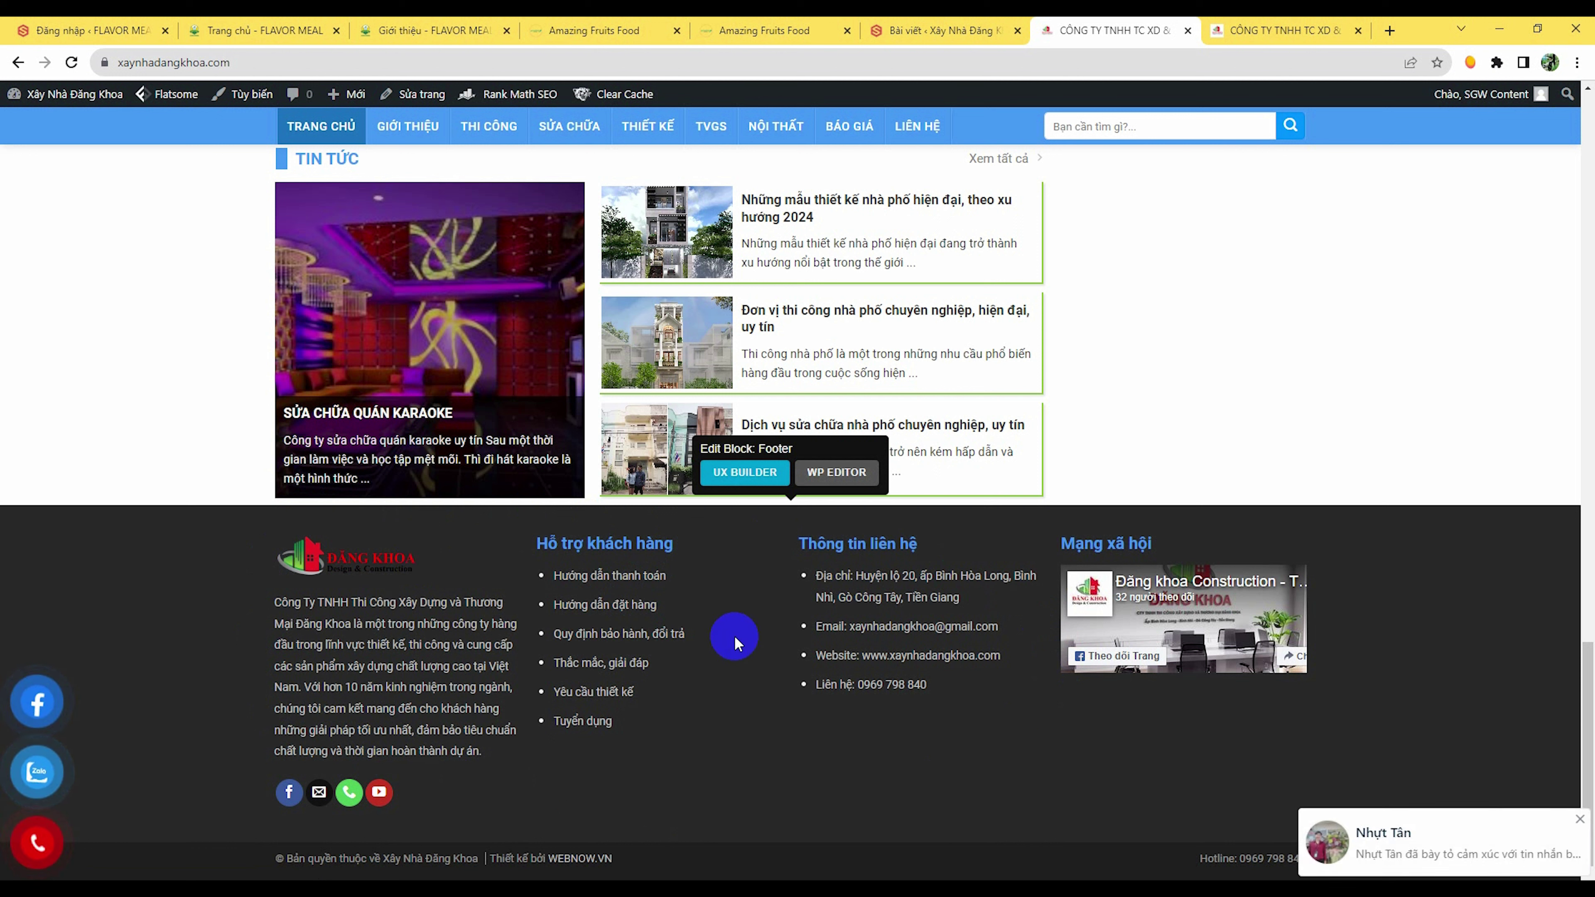
click(1580, 819)
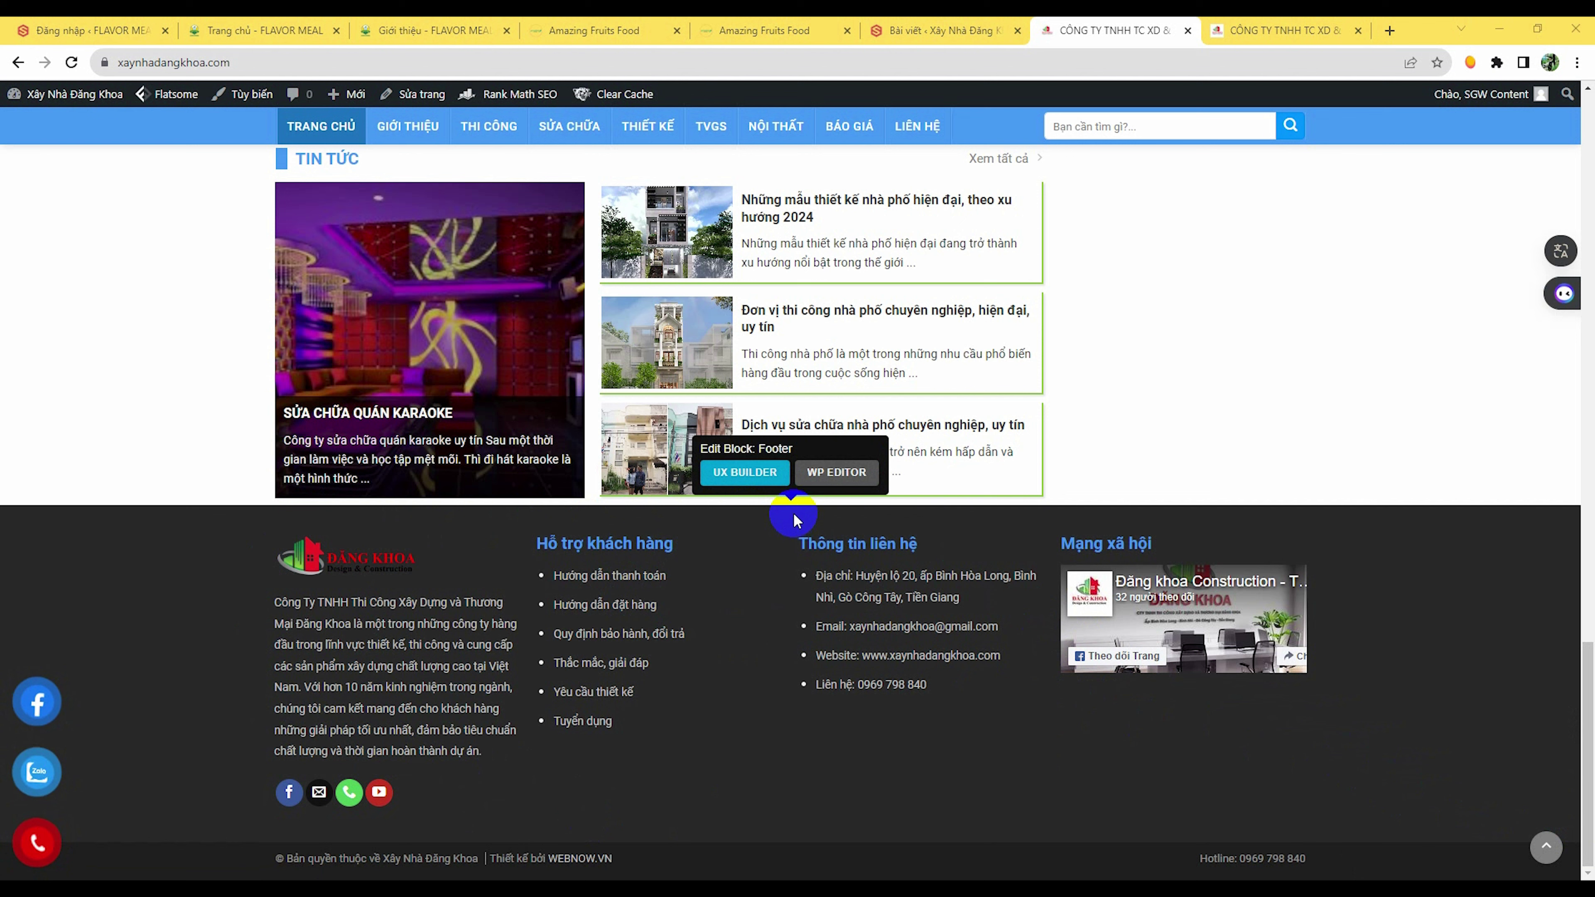
click(754, 479)
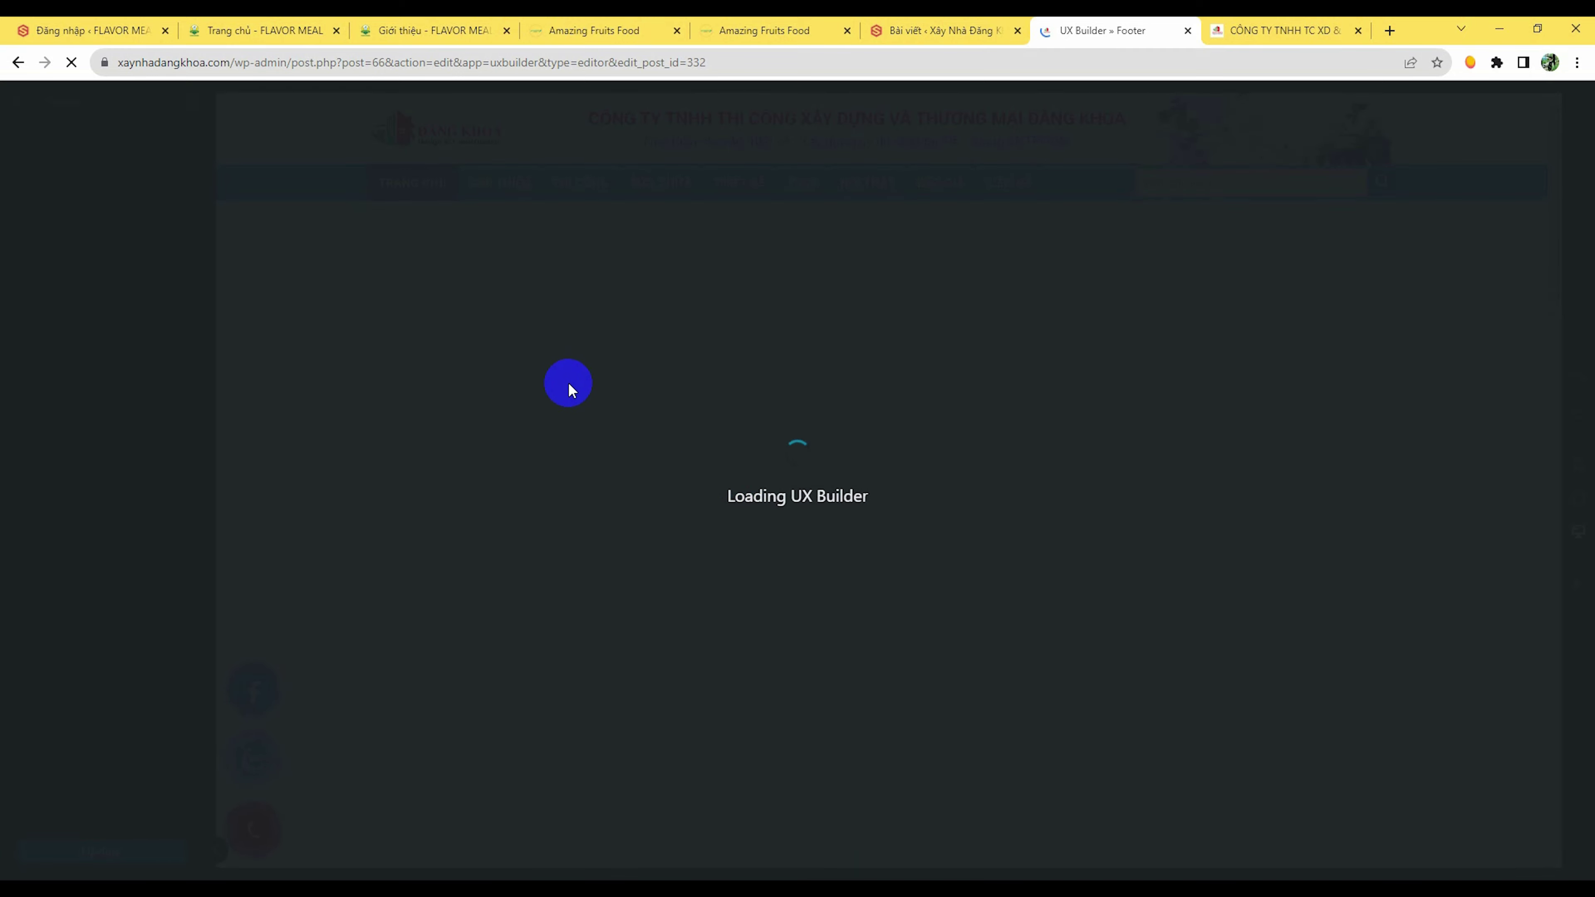
scroll(648, 484, down, 5)
scroll(648, 484, down, 10)
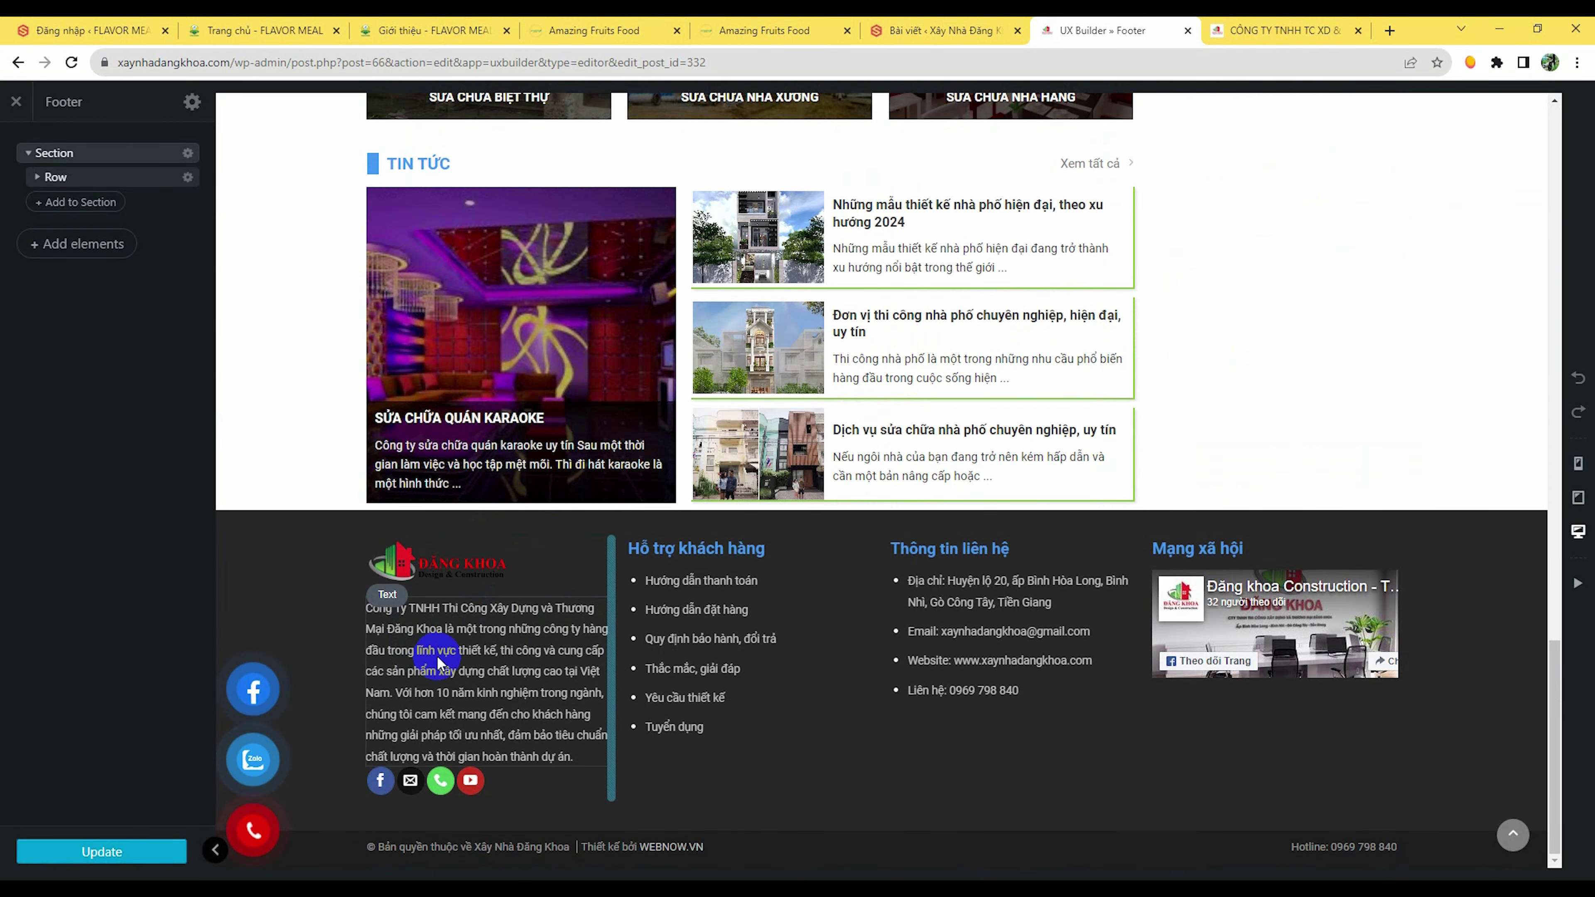
Step: Open the company description text in the footer's first column in the text editor, accept it and apply the element settings
double_click(420, 653)
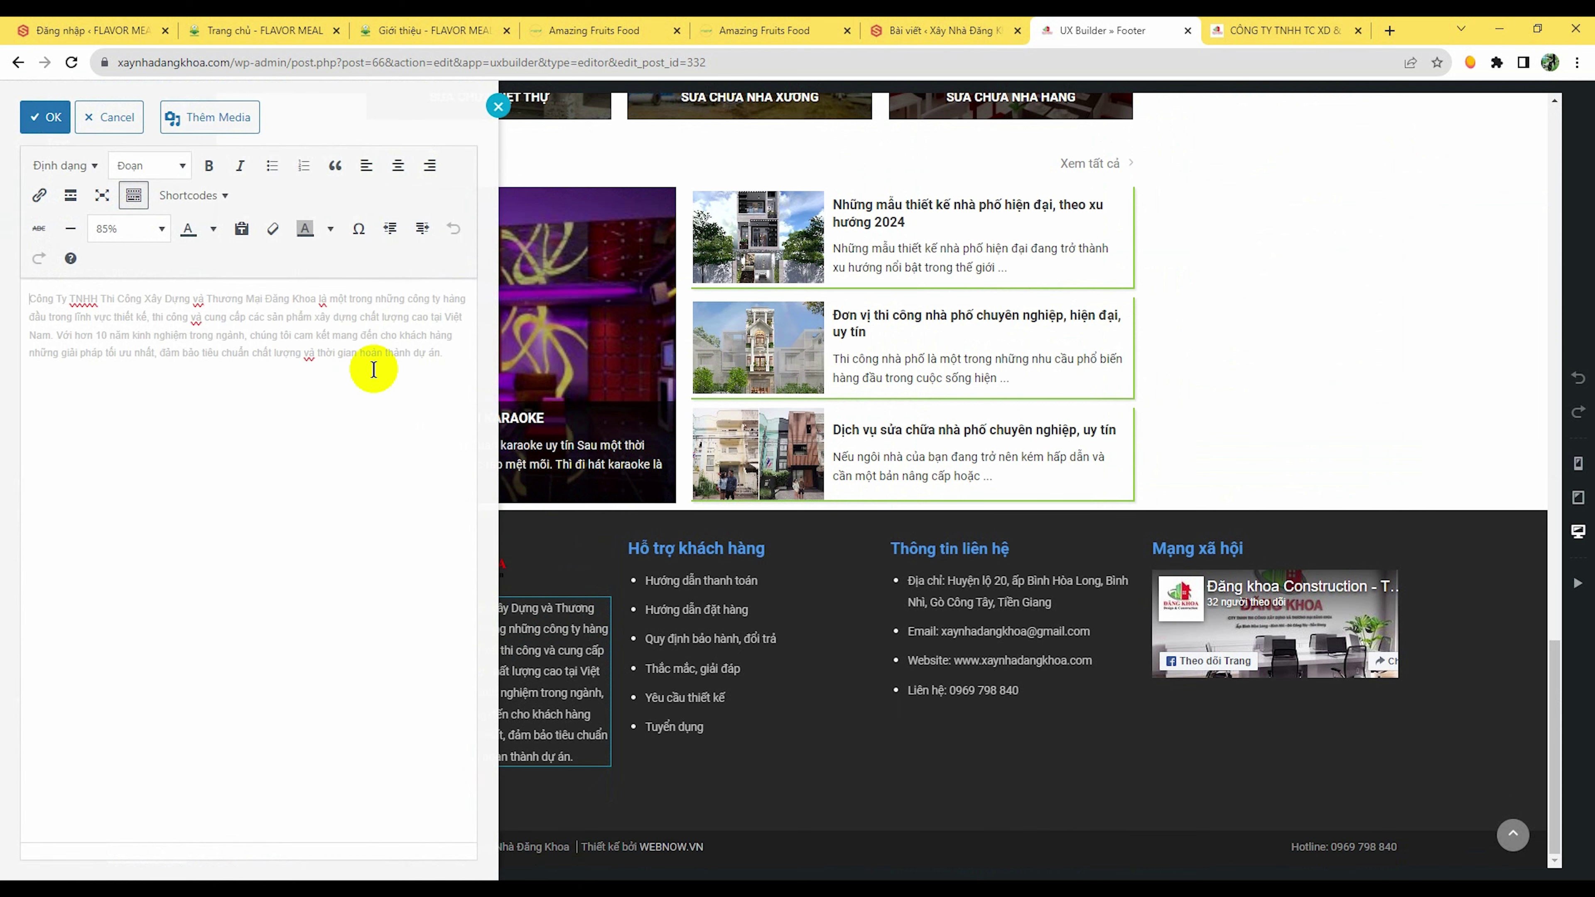
click(446, 358)
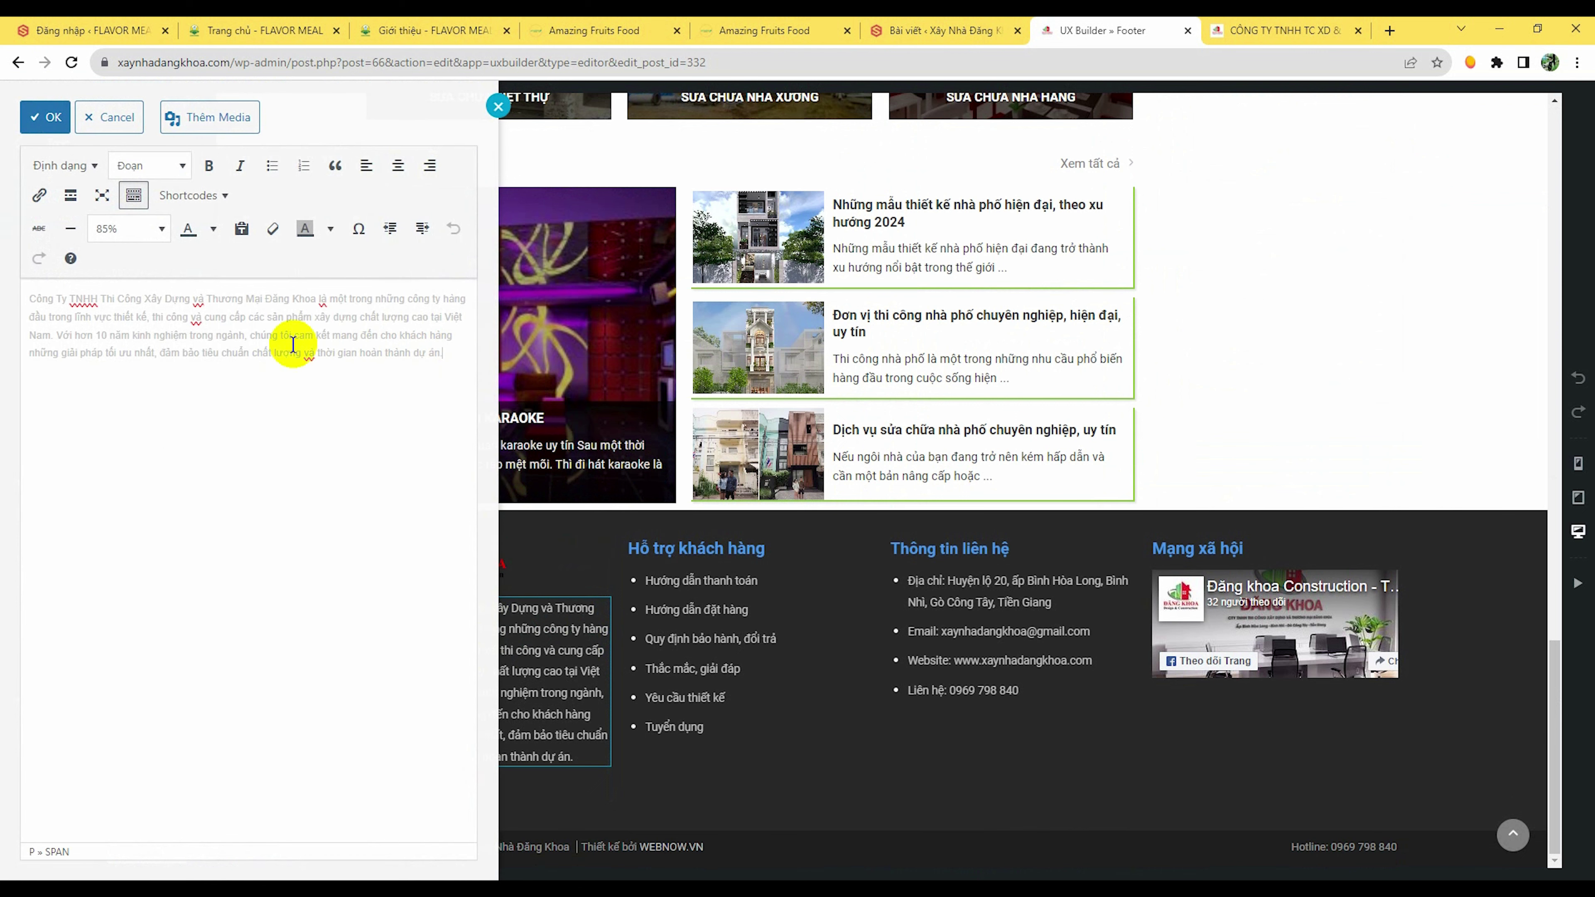
click(53, 124)
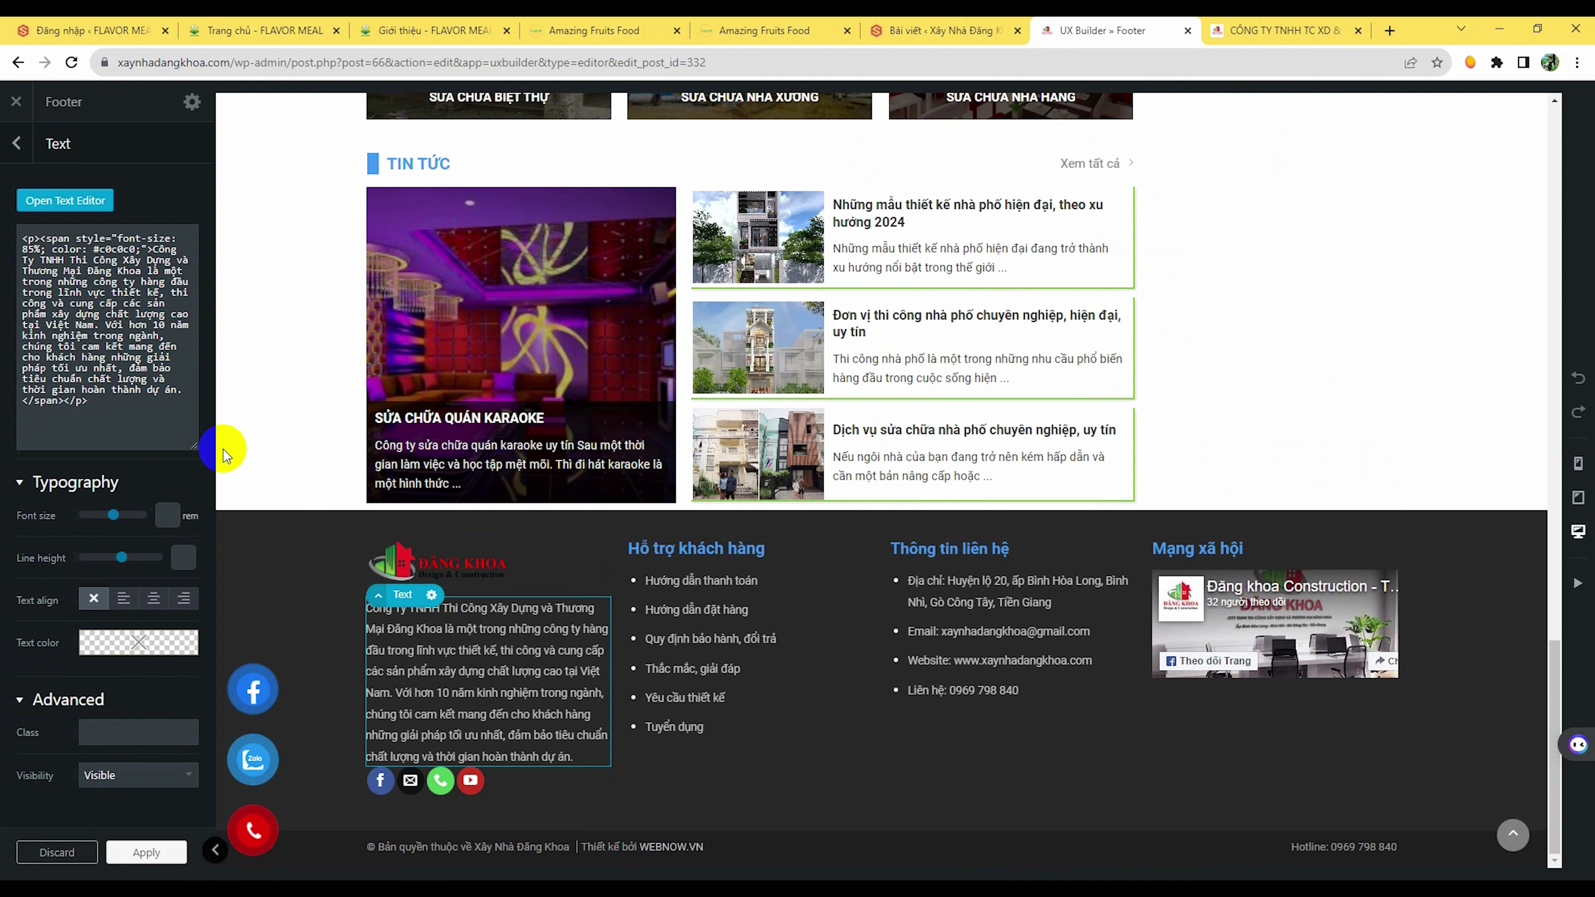
click(156, 852)
click(134, 851)
click(267, 654)
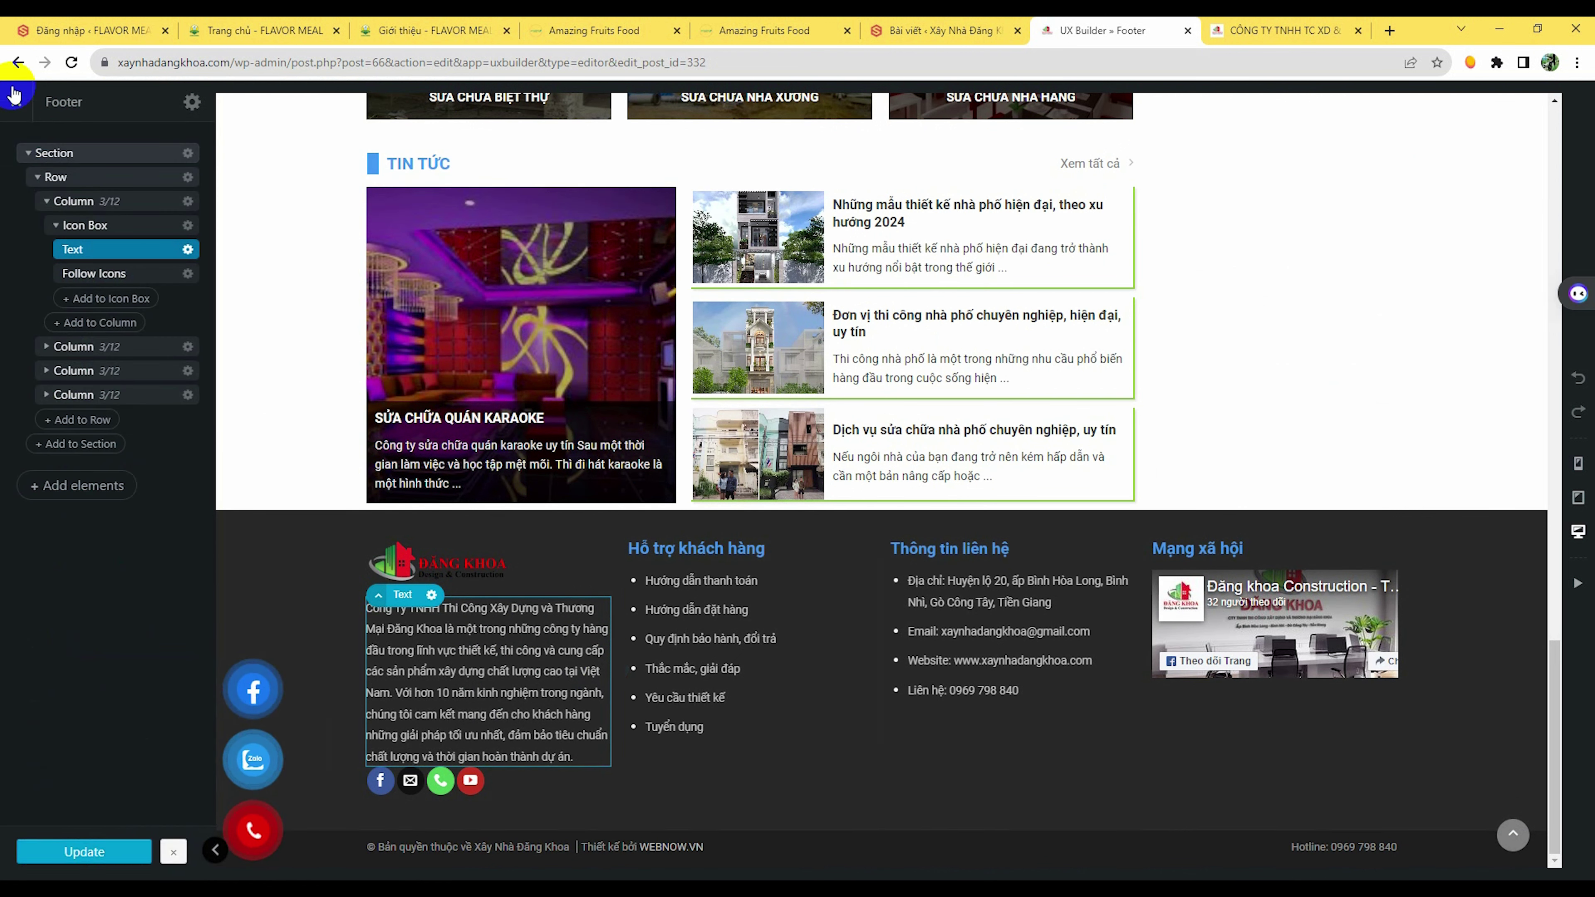
Step: Exit the footer builder, go to the "LIÊN HỆ" page and open it for editing in UX Builder
click(16, 101)
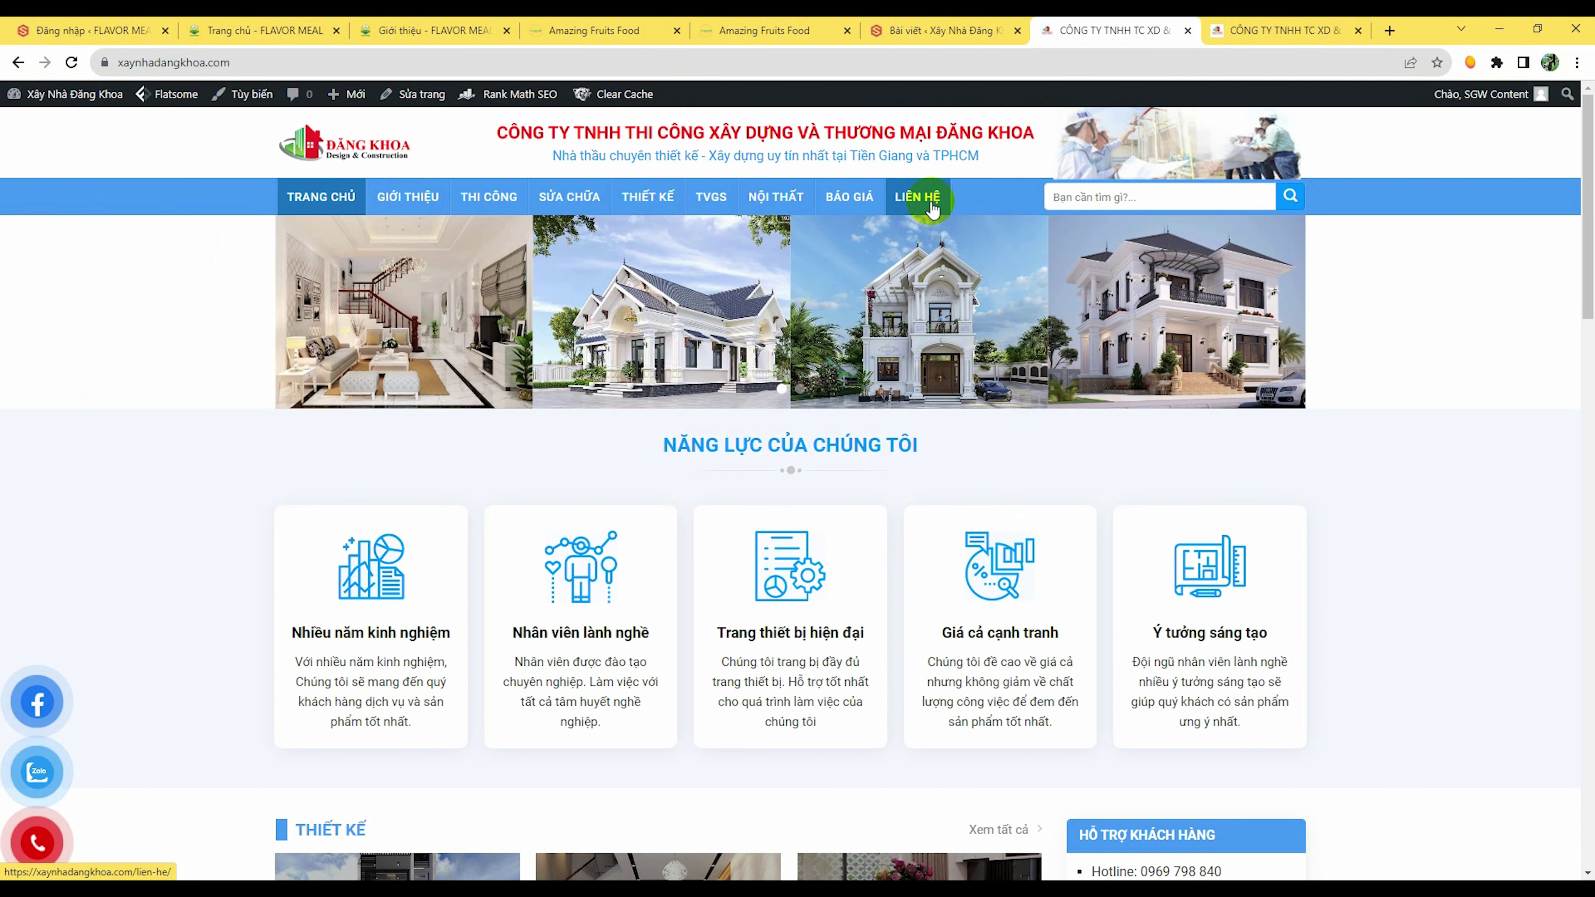
click(933, 209)
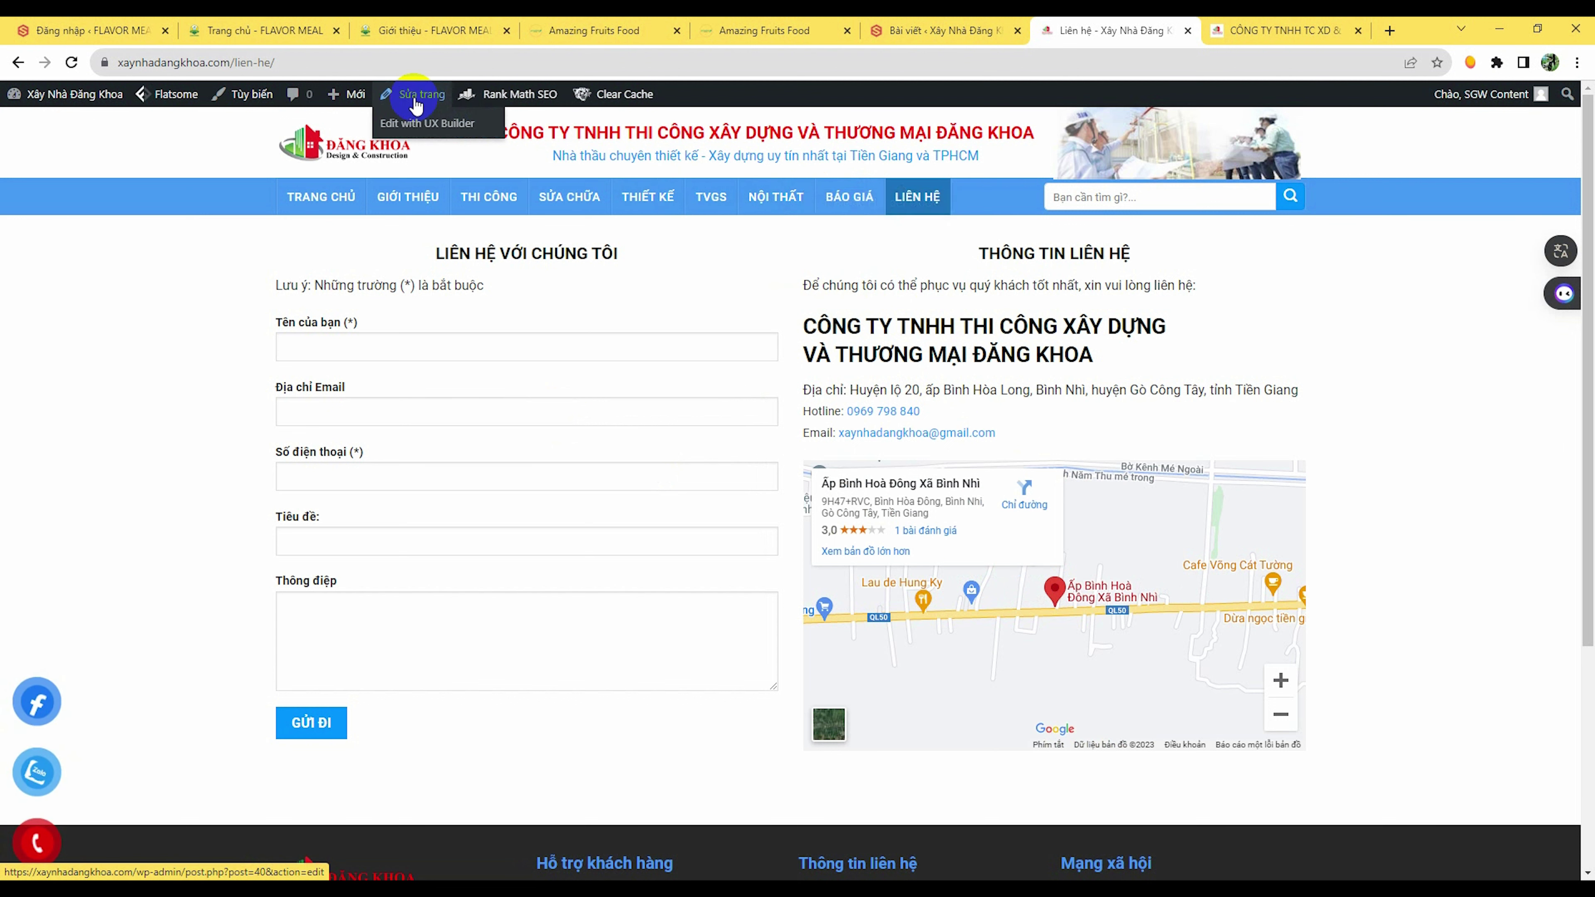
click(415, 123)
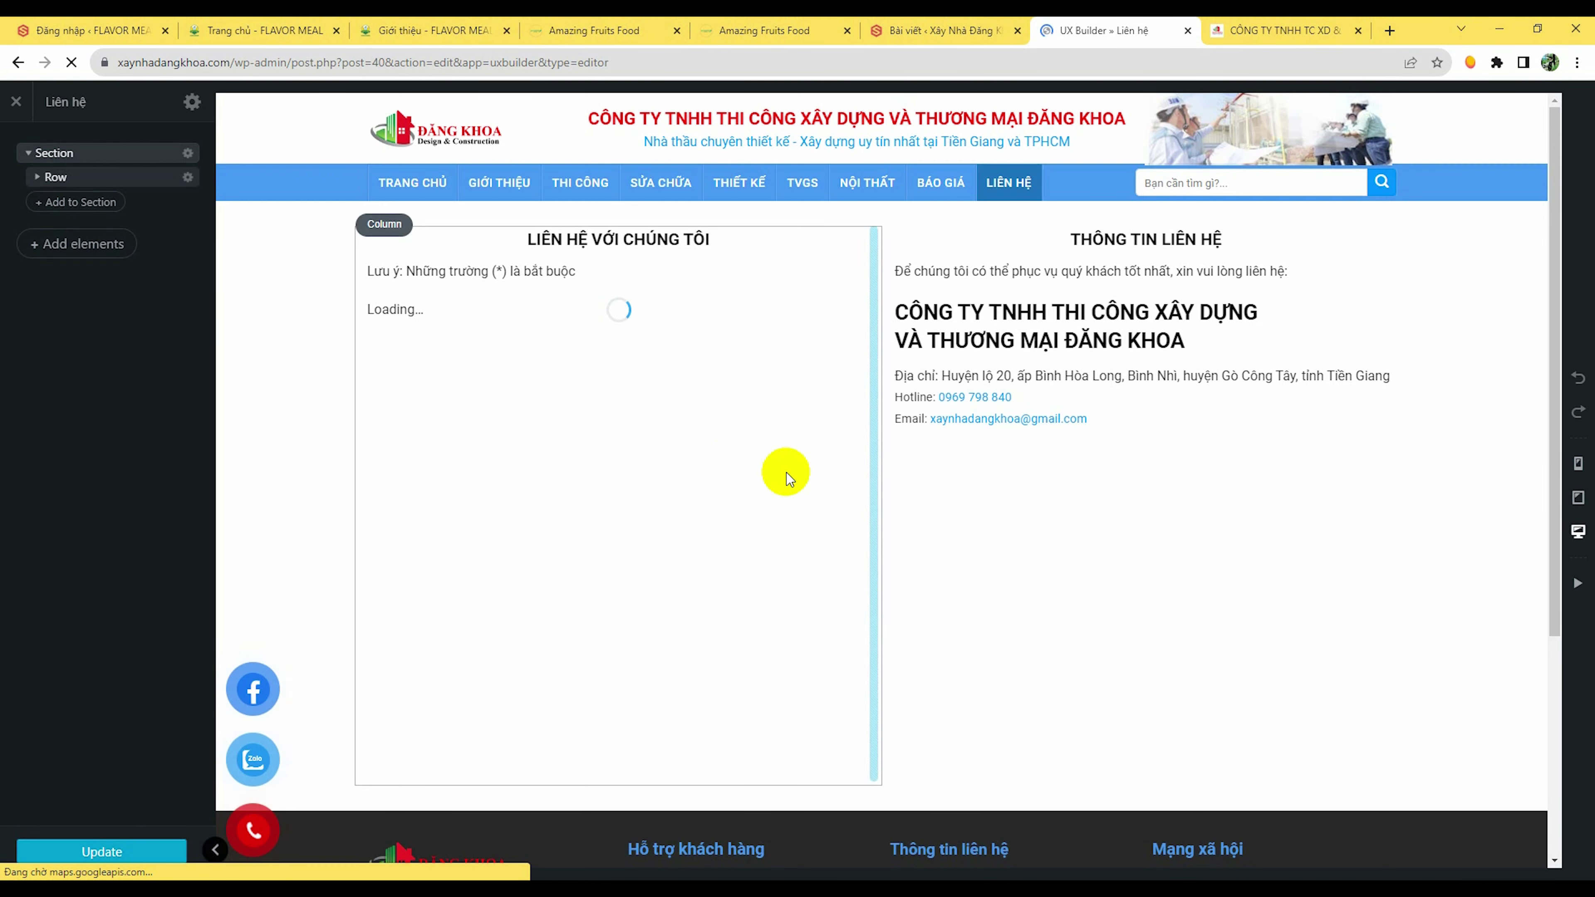
Step: Open the company contact text block under "THÔNG TIN LIÊN HỆ" in the text editor, accept and apply it, and update the page
click(1076, 337)
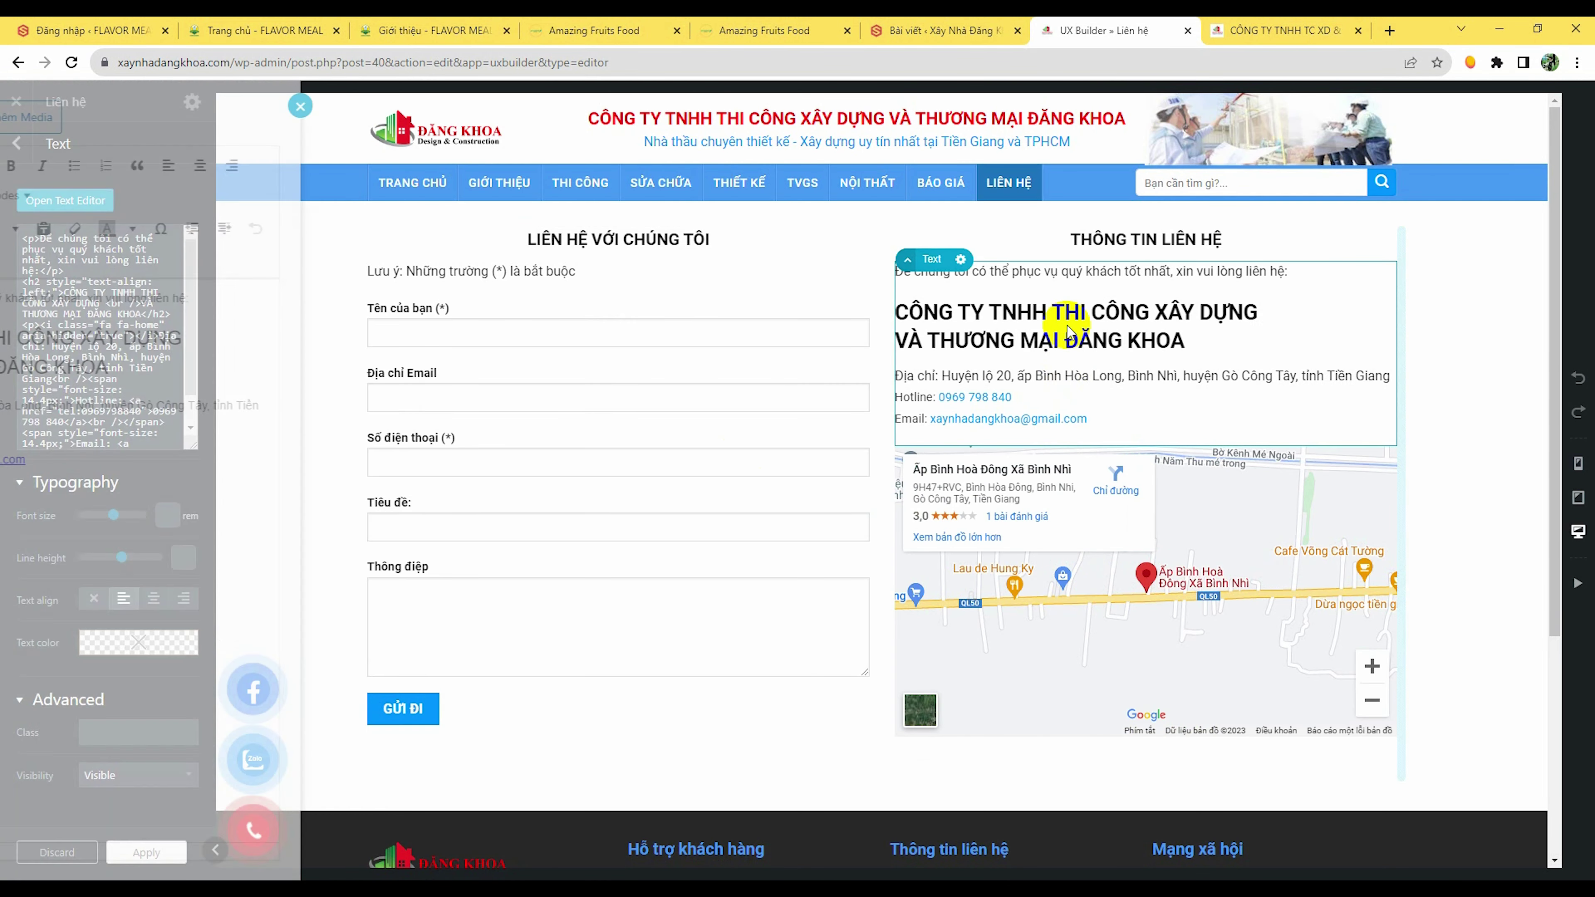
click(342, 362)
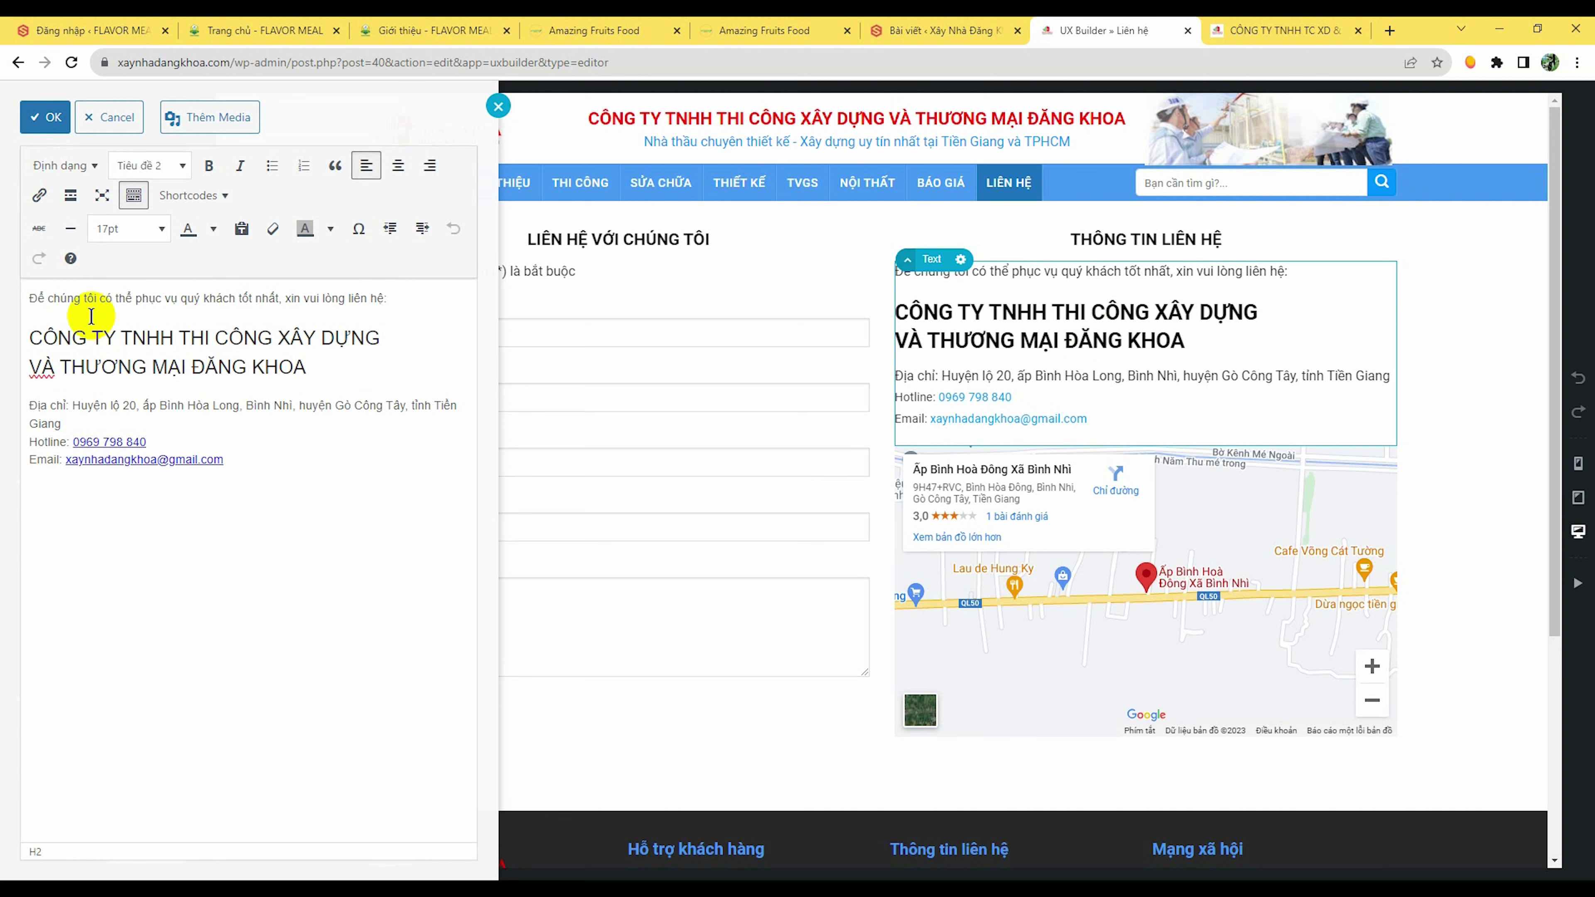
click(52, 121)
click(130, 852)
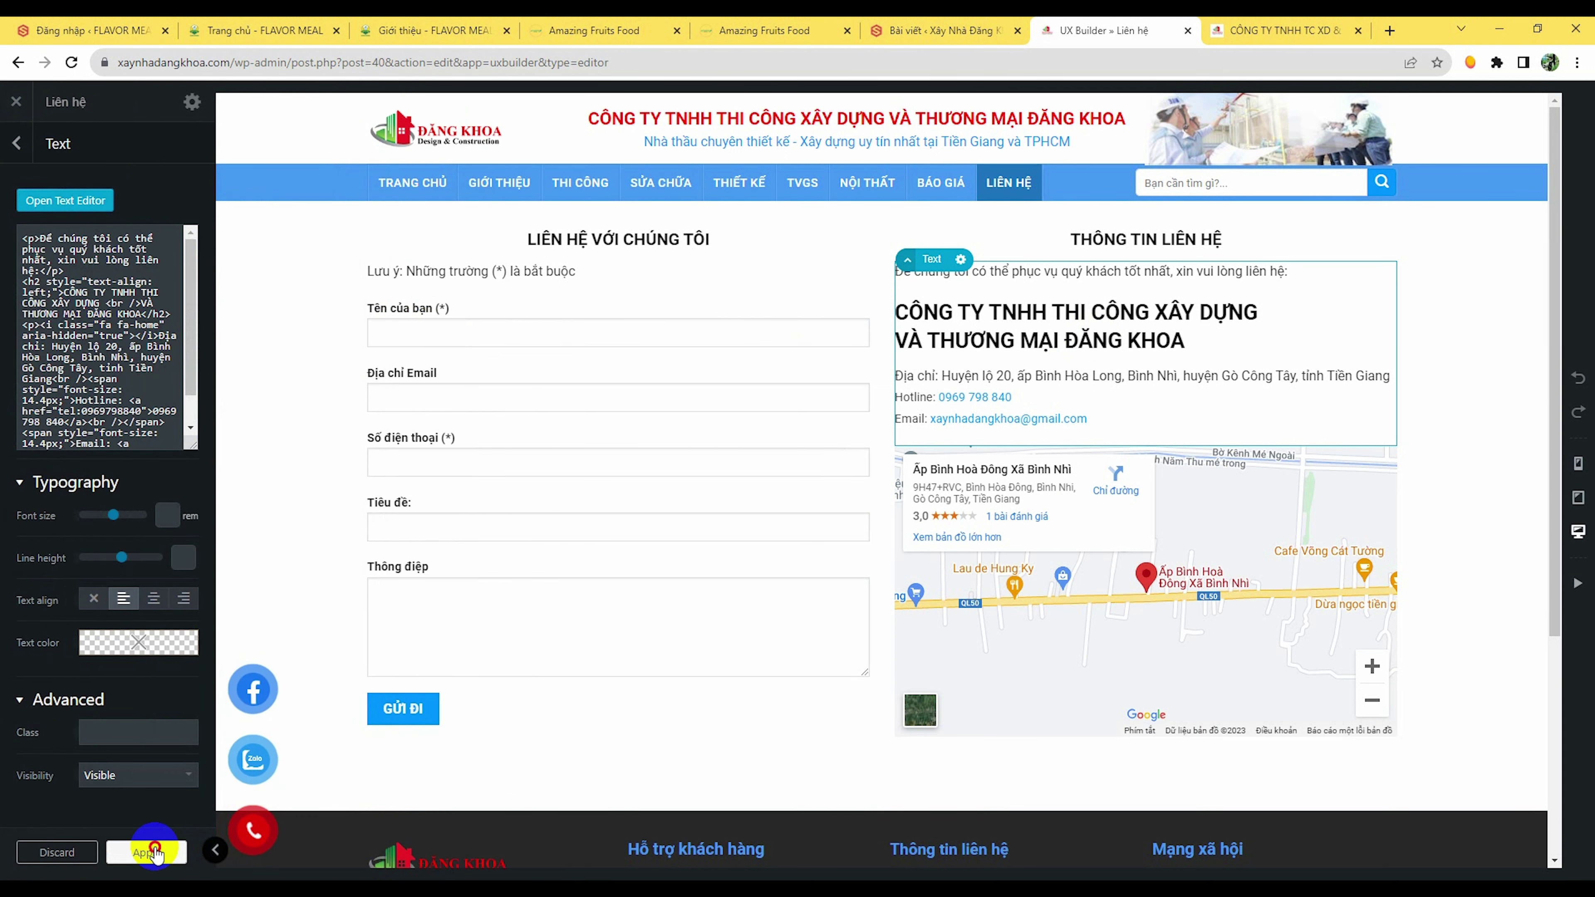
click(131, 853)
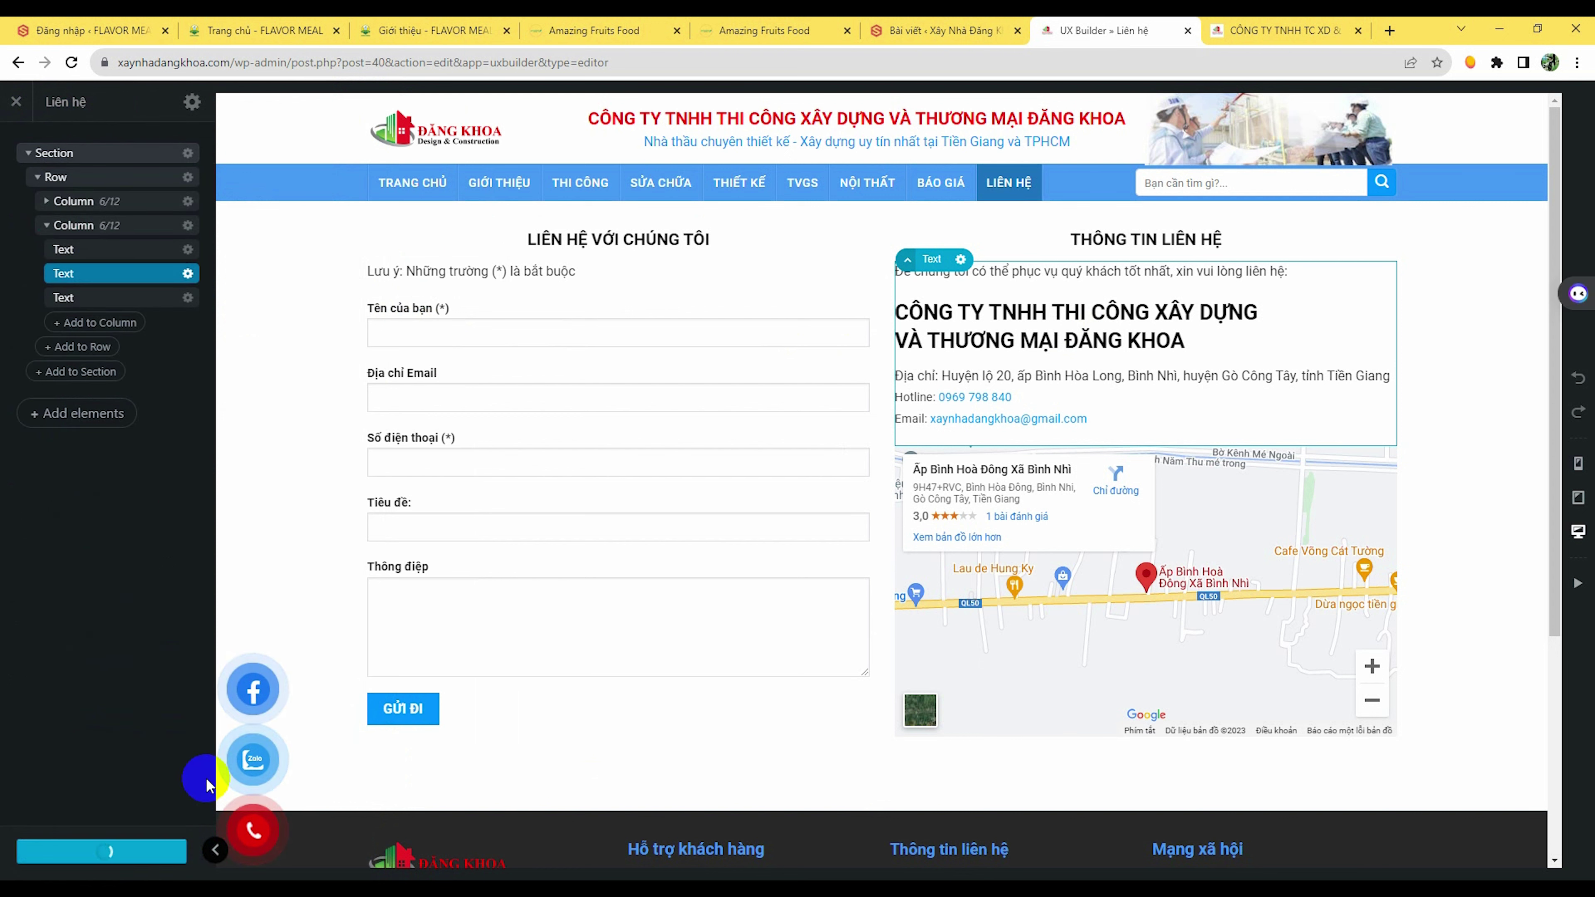